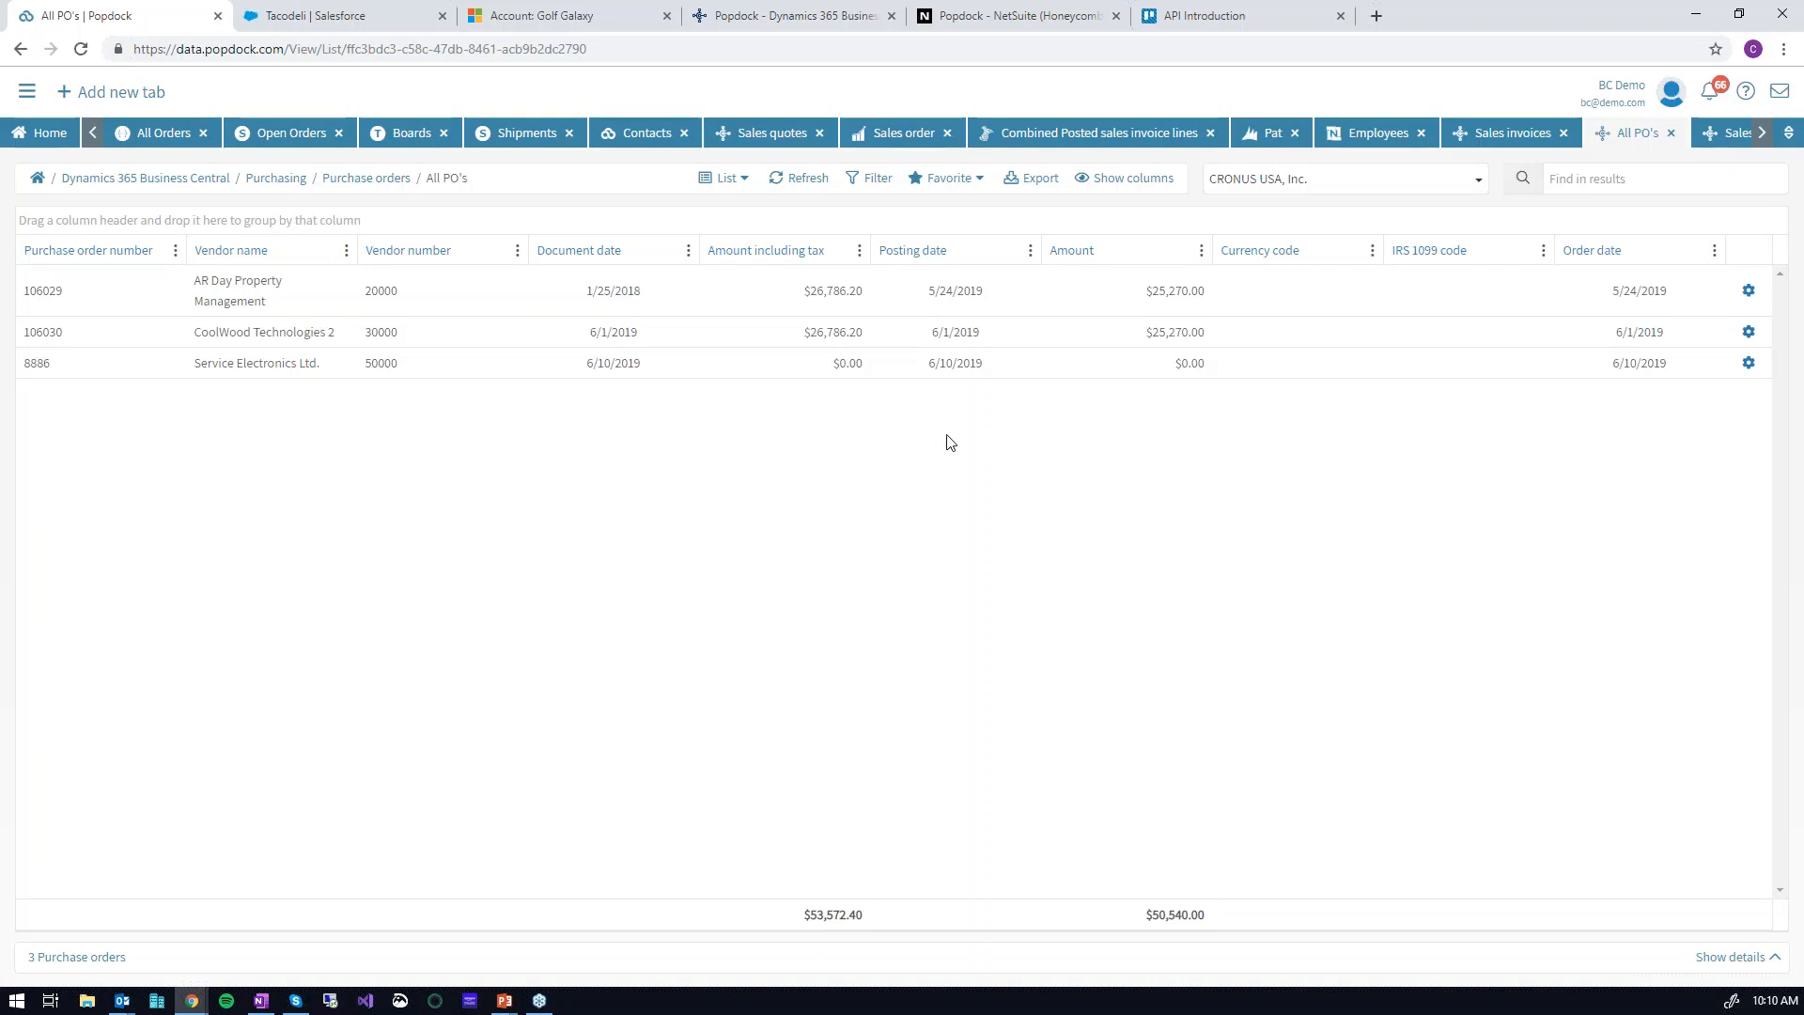
# - Review the Tacodeli account's Top 10 Product Sales and Texas Dreamin Orders charts in Salesforce and the Golf Galaxy account in Dynamics 365
pyautogui.click(347, 24)
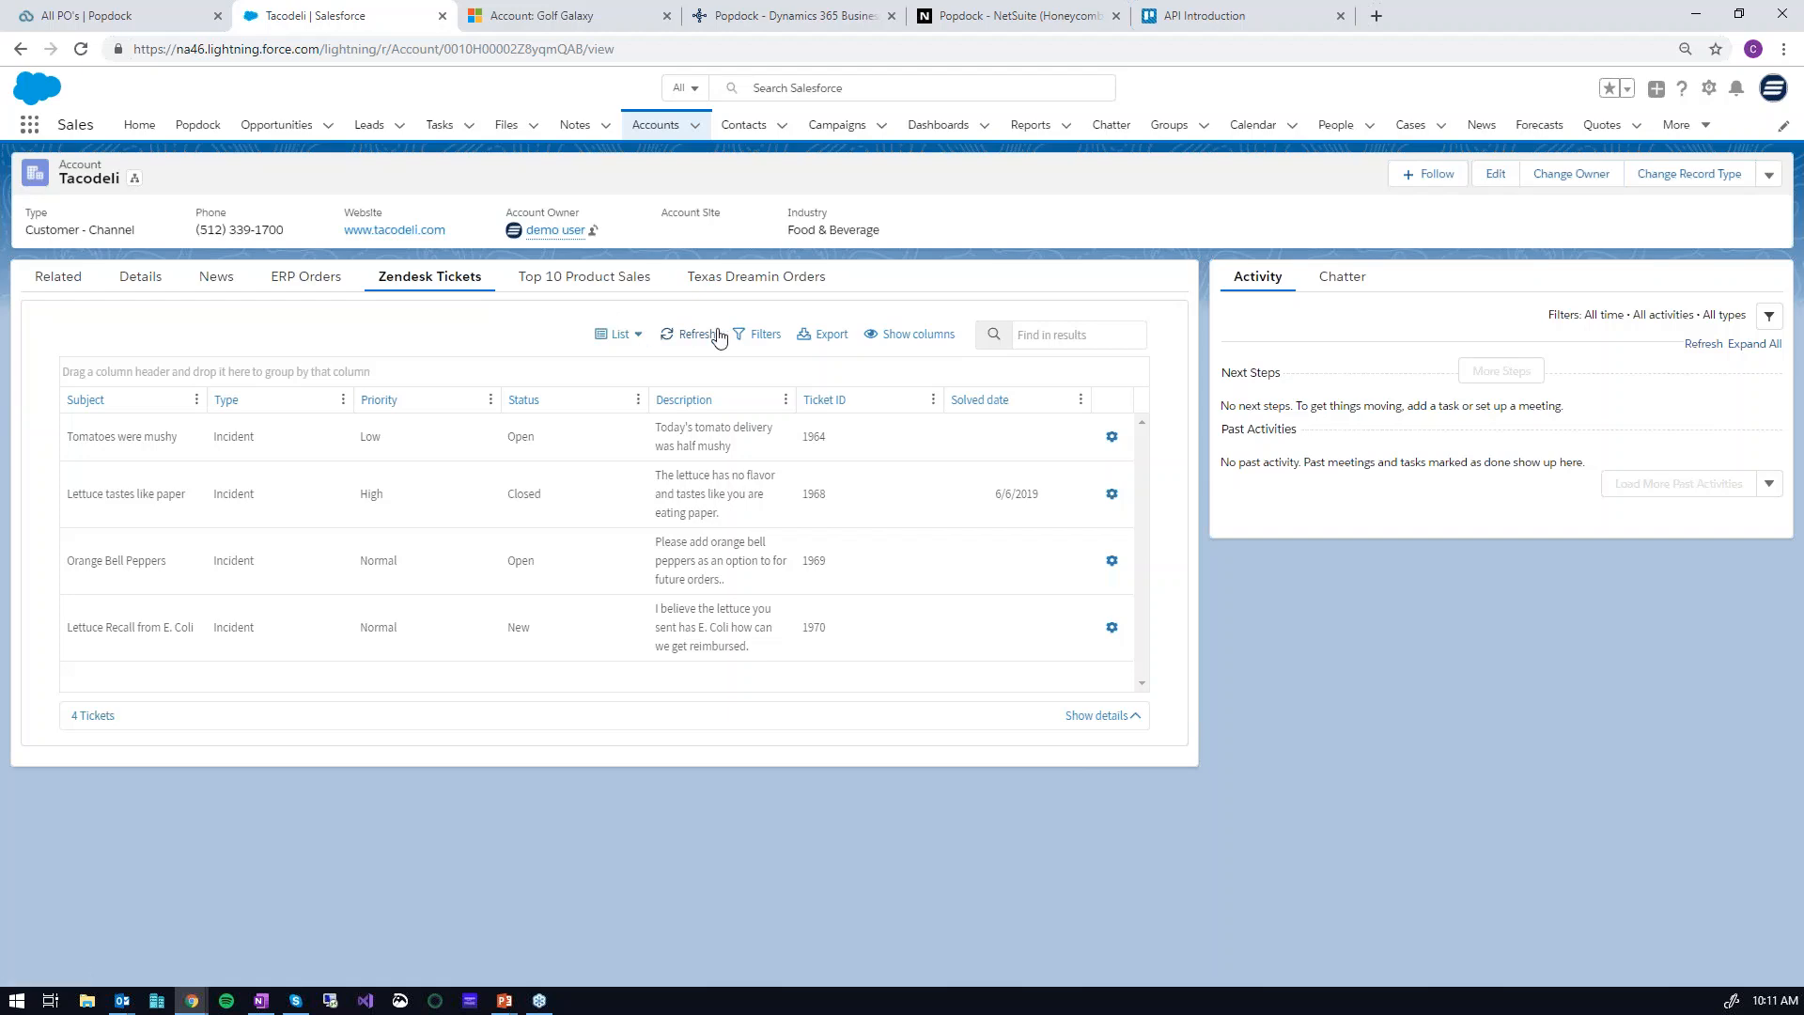
pyautogui.click(620, 284)
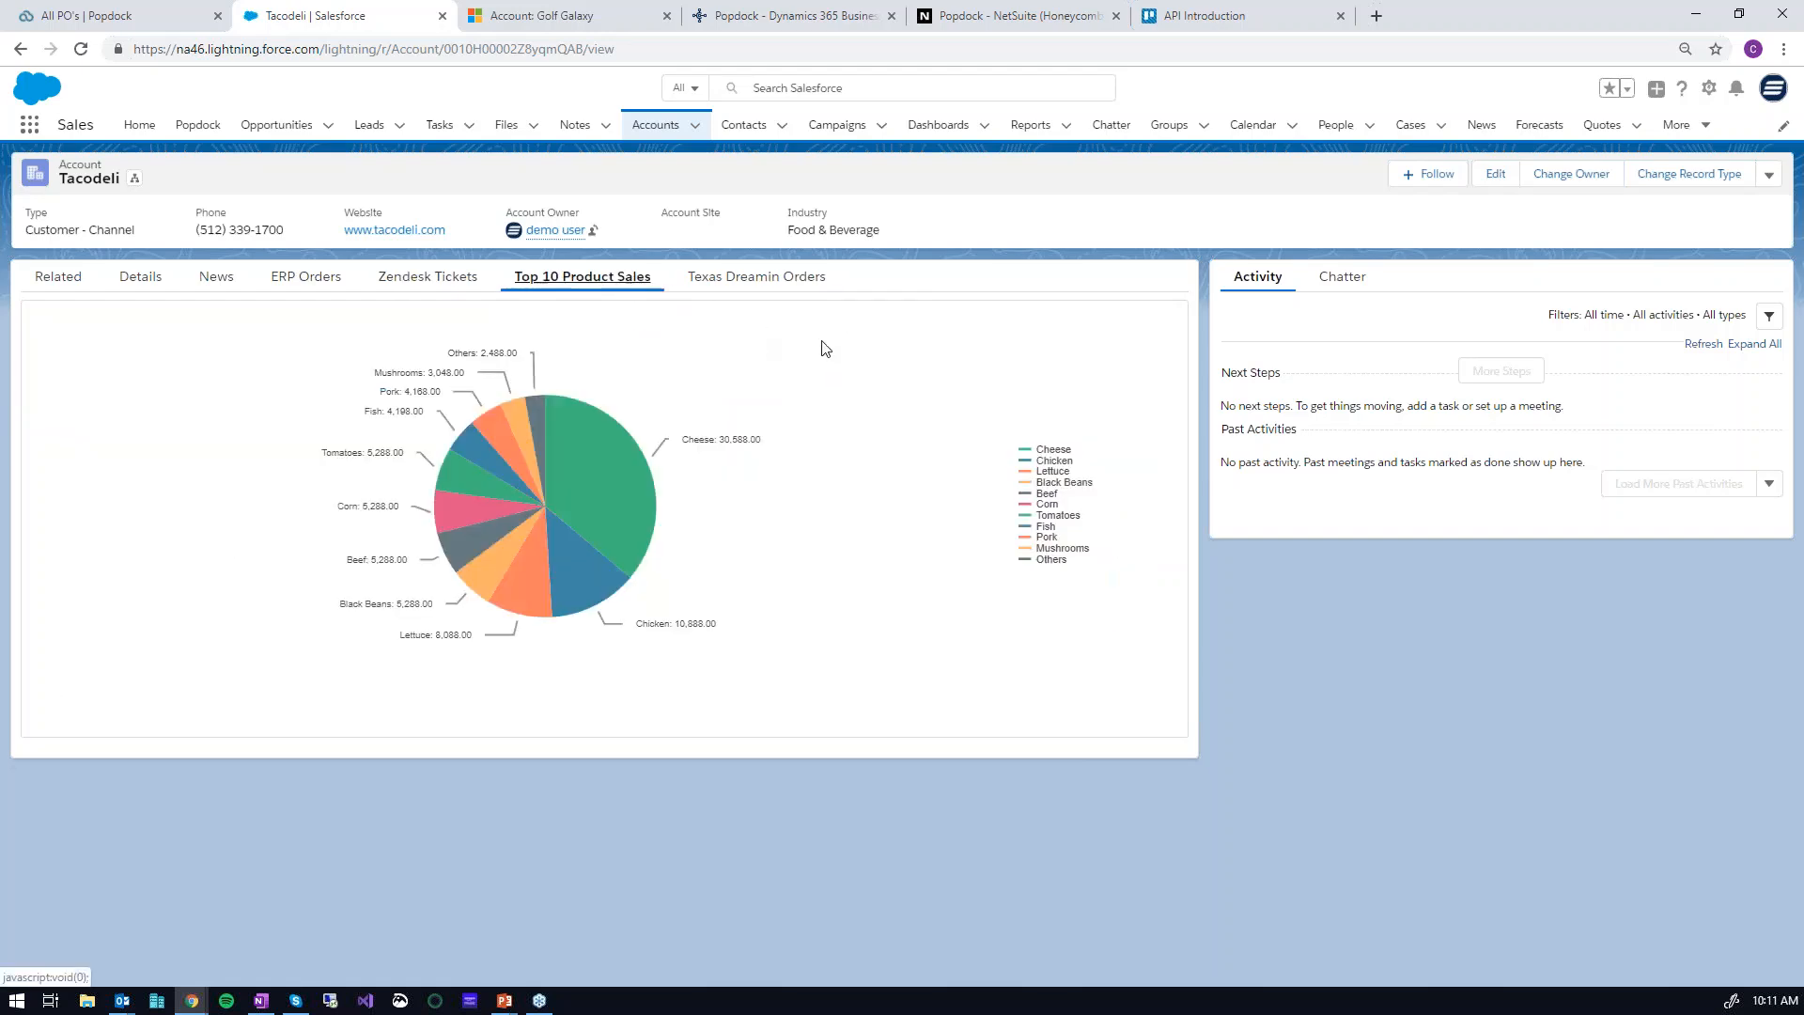
pyautogui.click(778, 281)
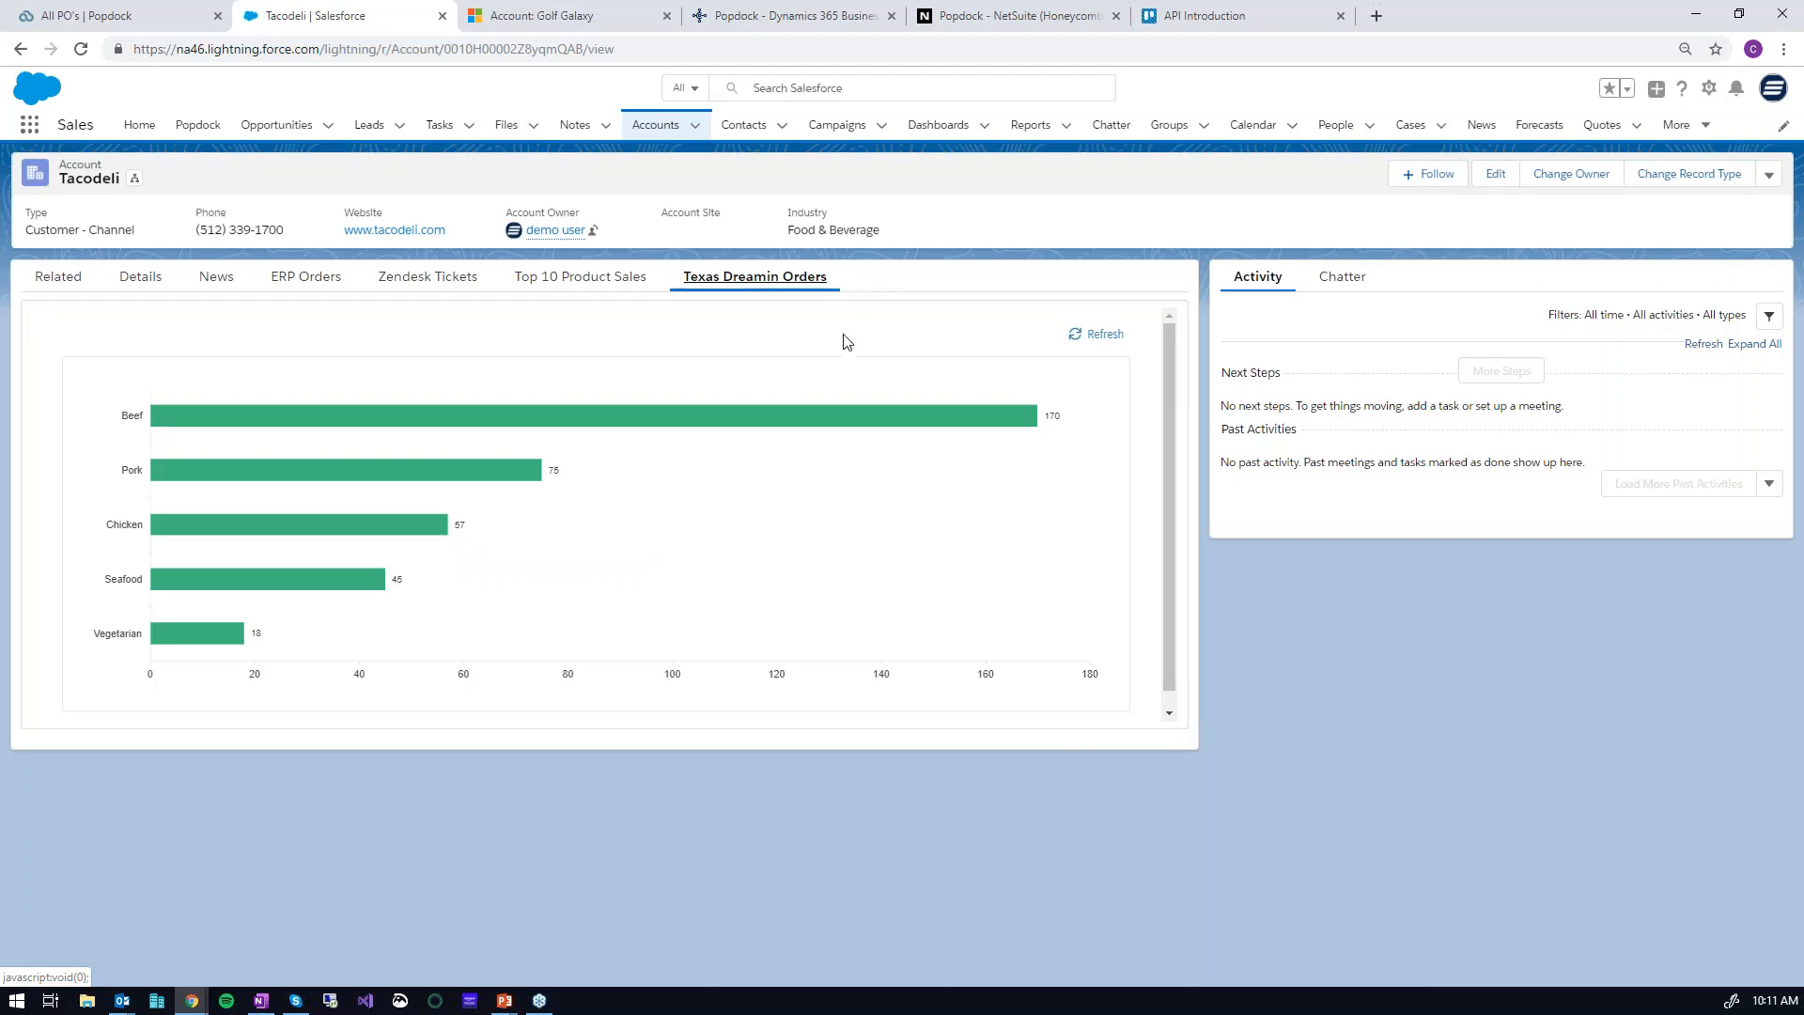
pyautogui.click(575, 17)
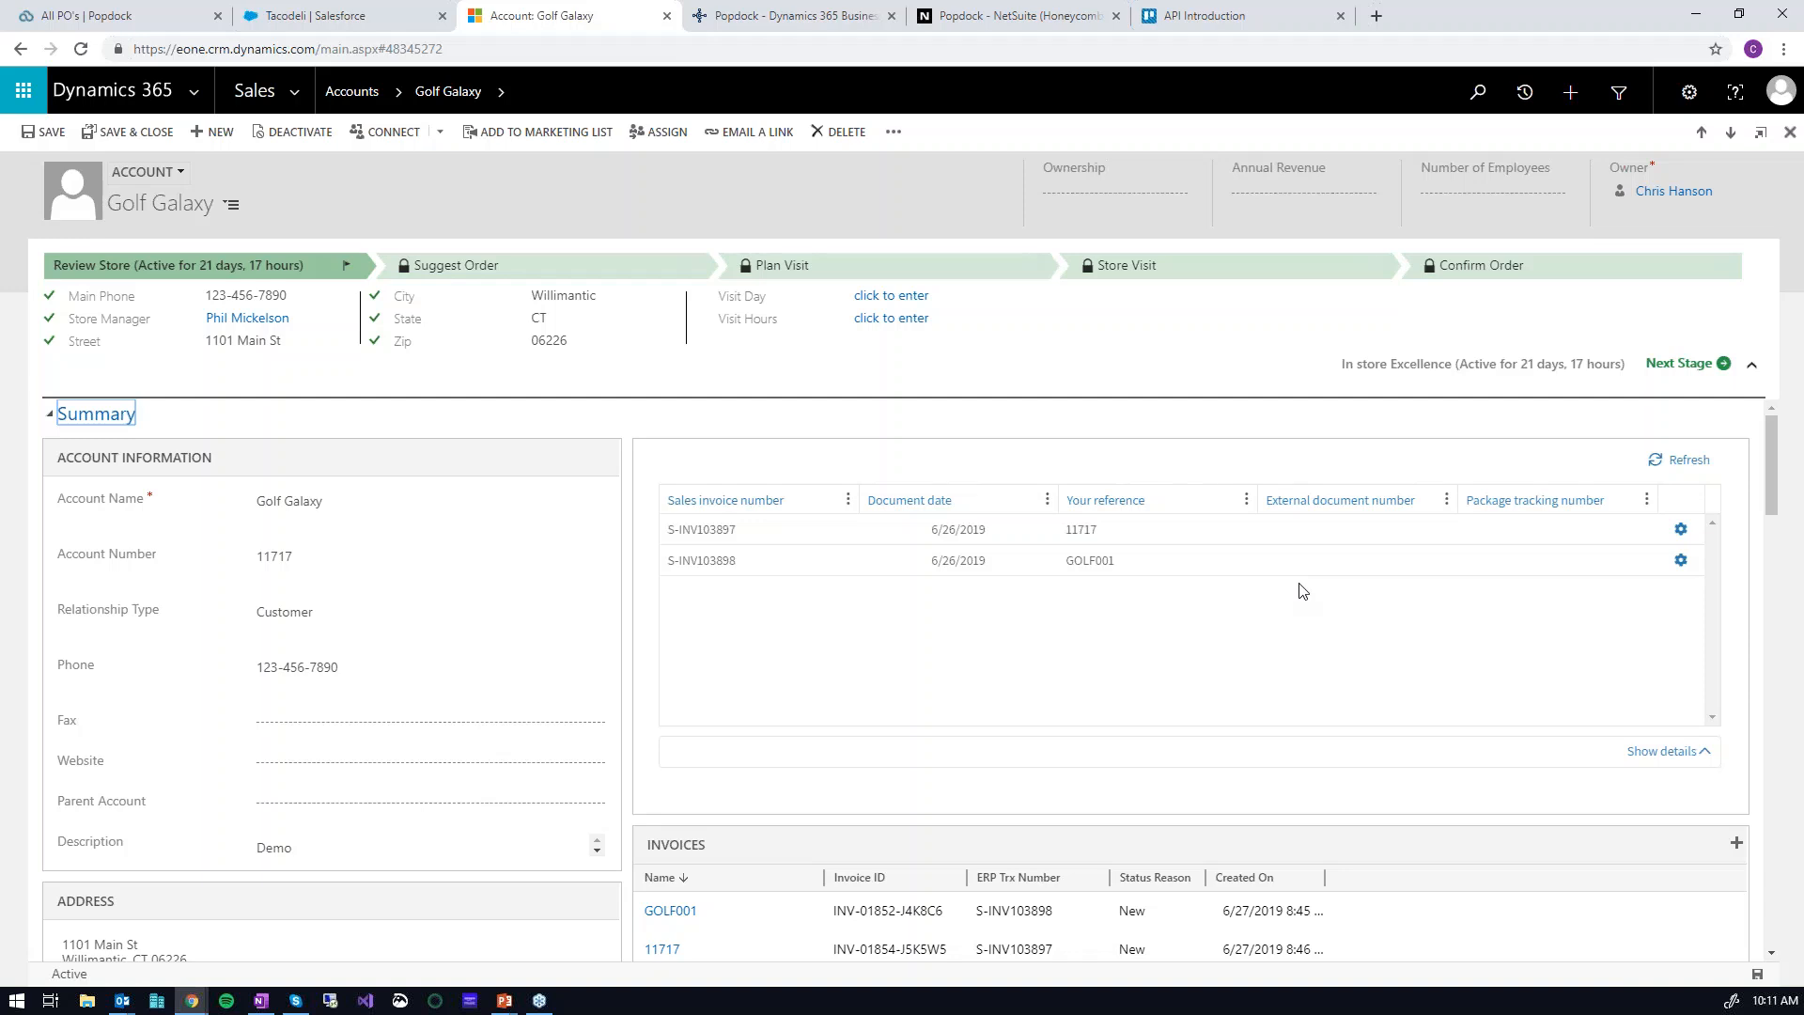
# - Switch to Dynamics 365 Business Central and load the Inventory Items list in the embedded Popdock page
pyautogui.click(789, 19)
pyautogui.click(1080, 562)
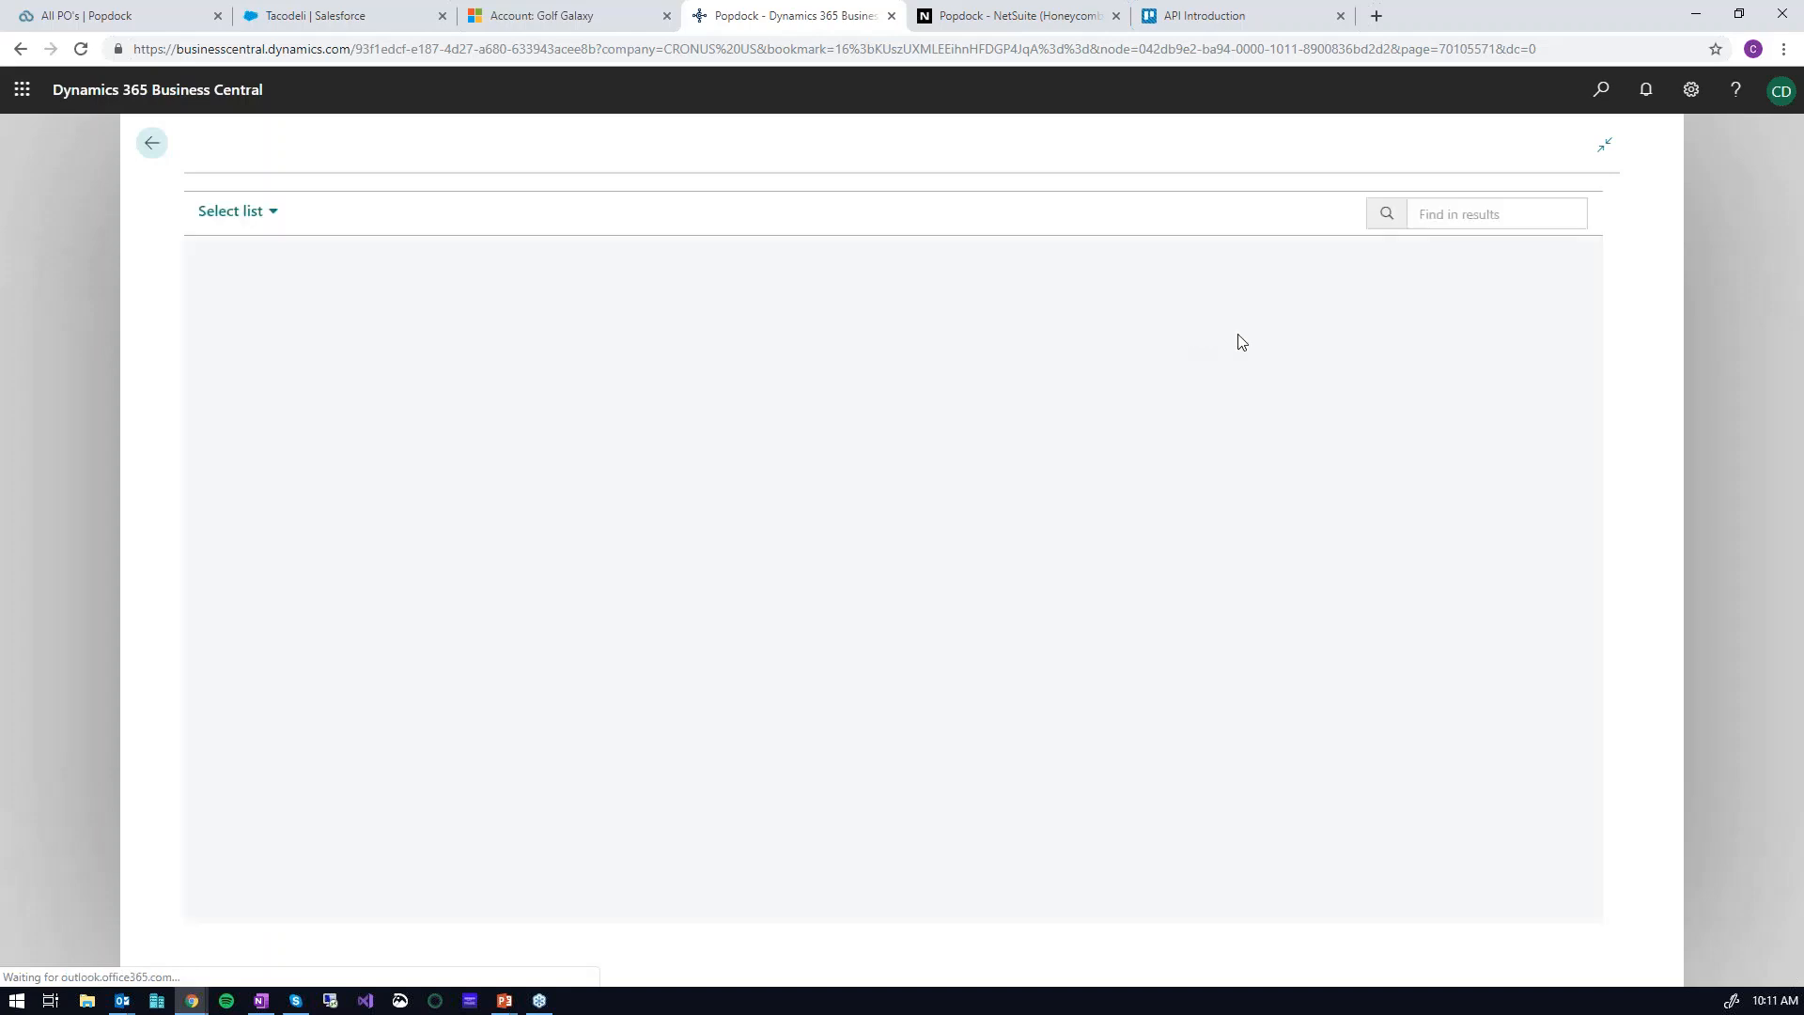
pyautogui.click(275, 214)
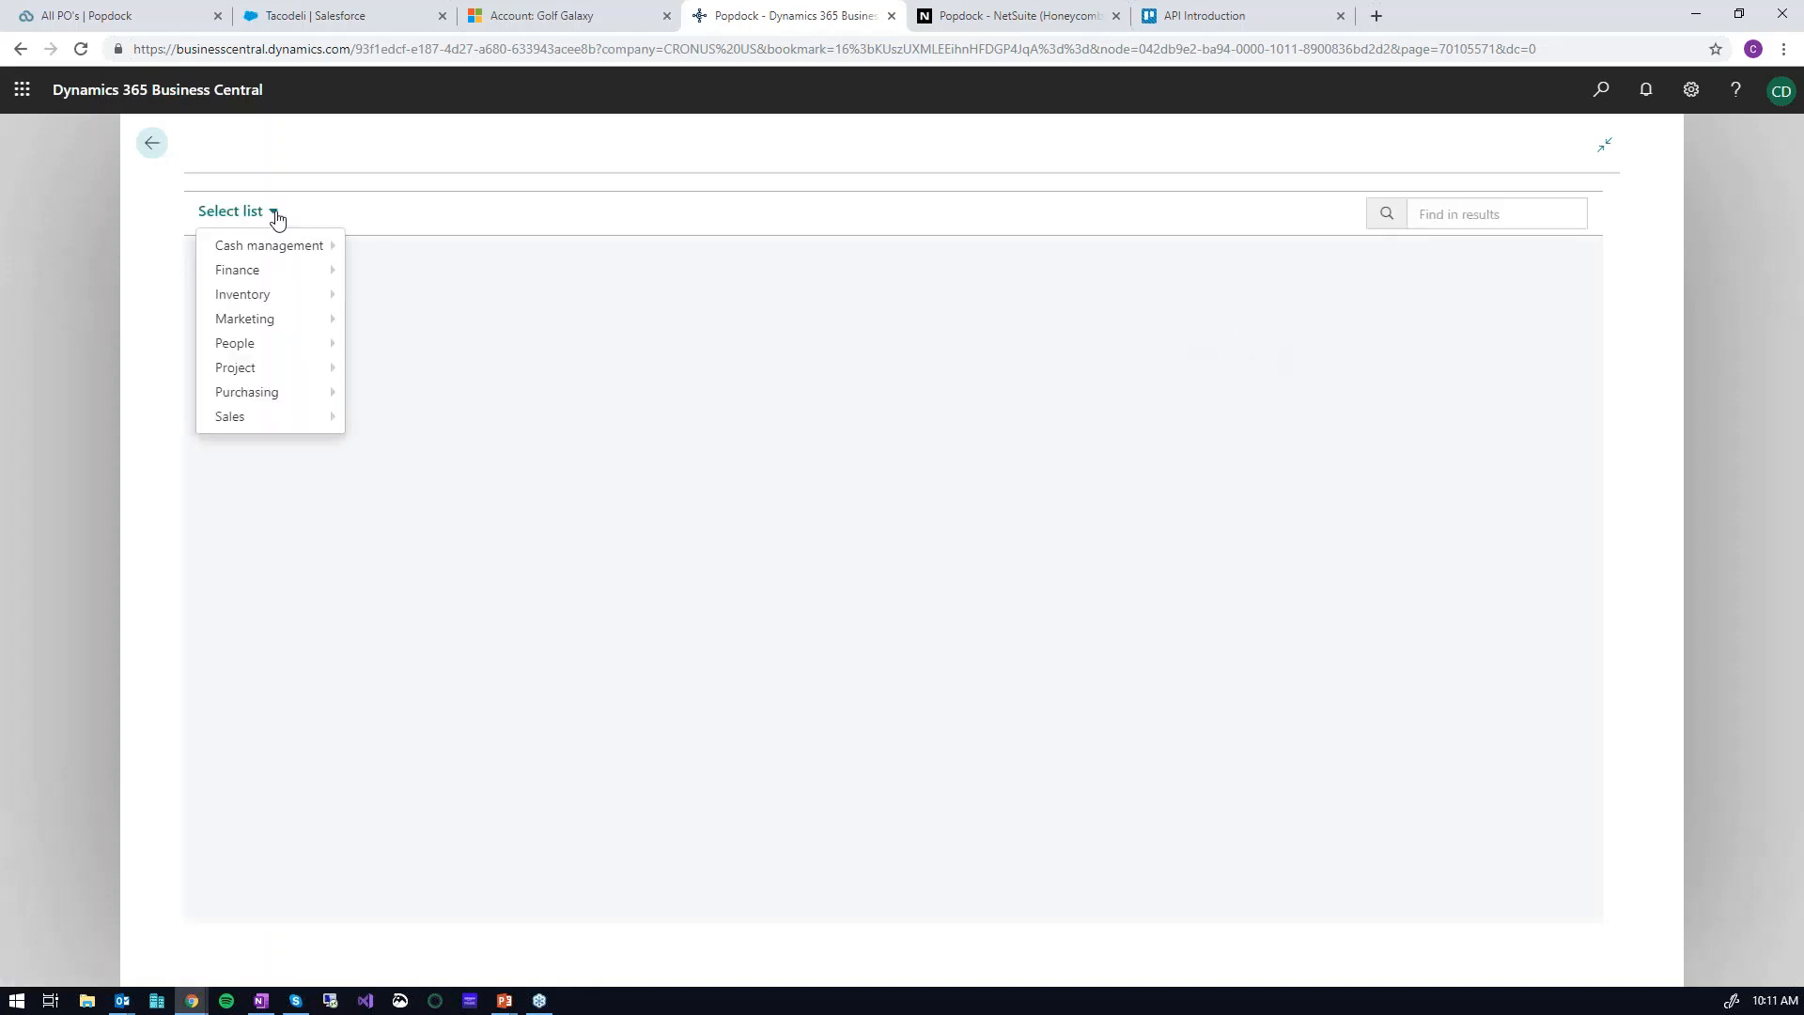
pyautogui.moveTo(262, 294)
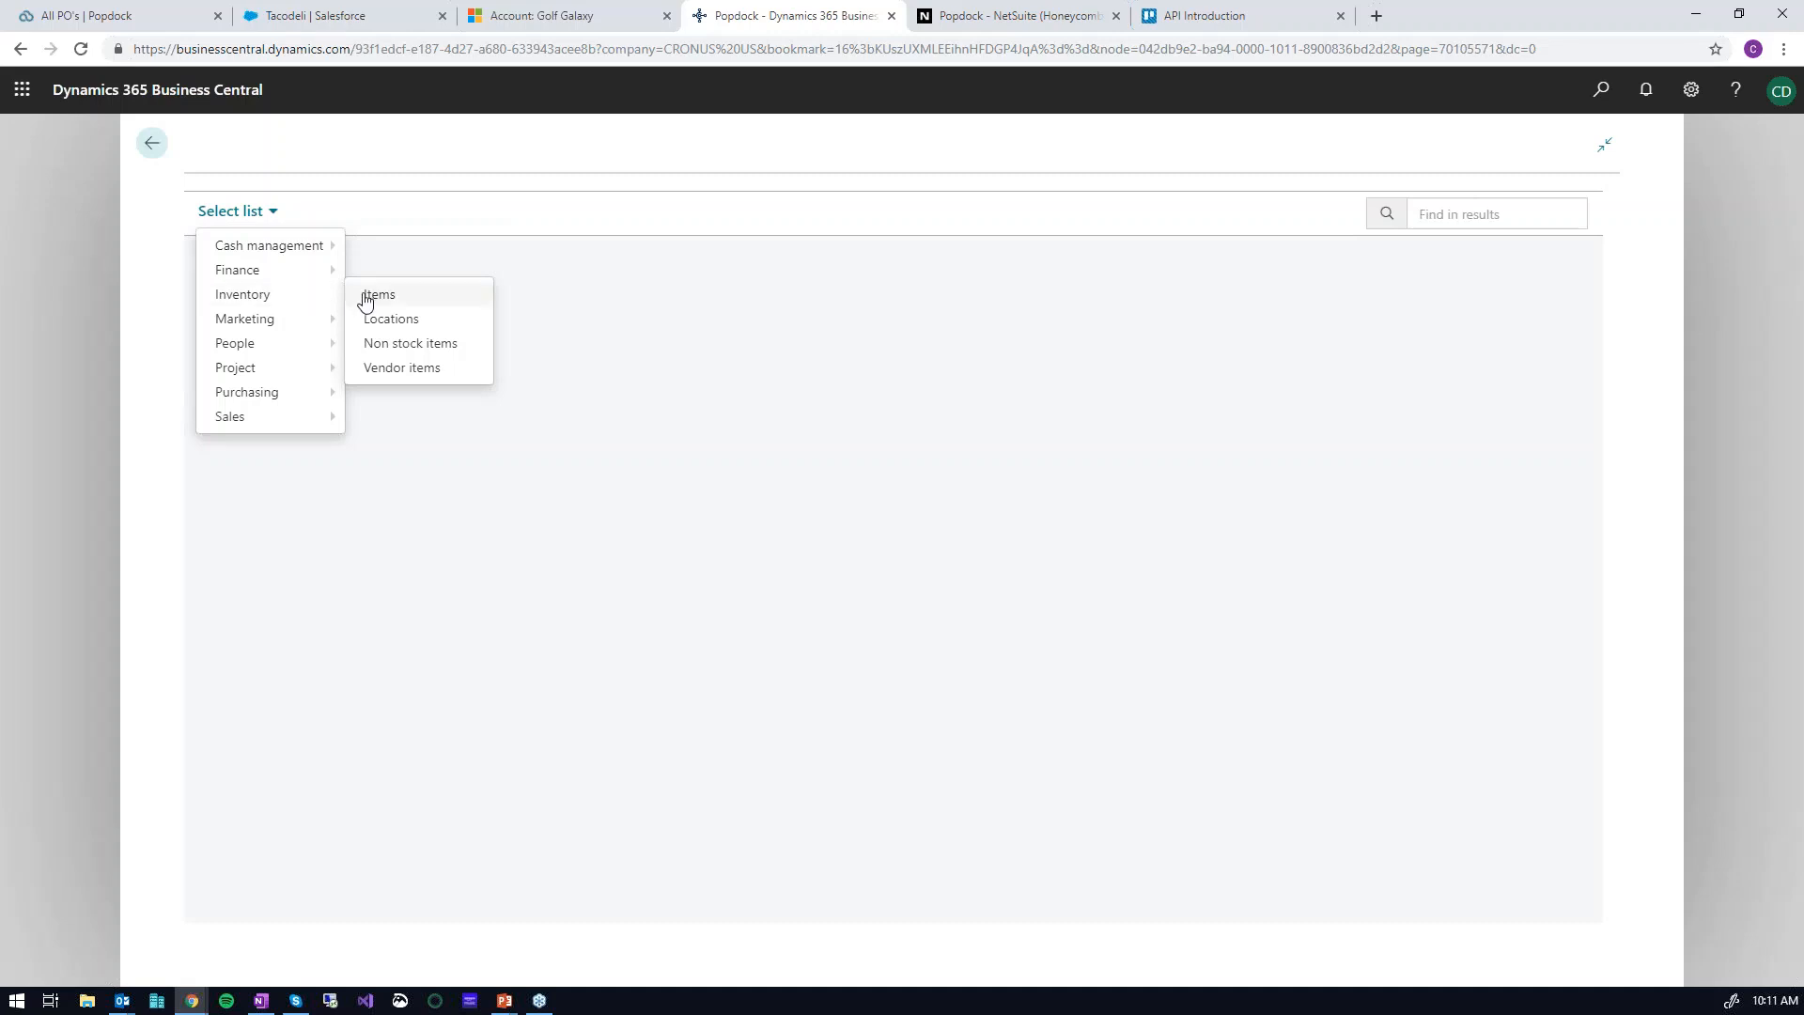
pyautogui.click(366, 299)
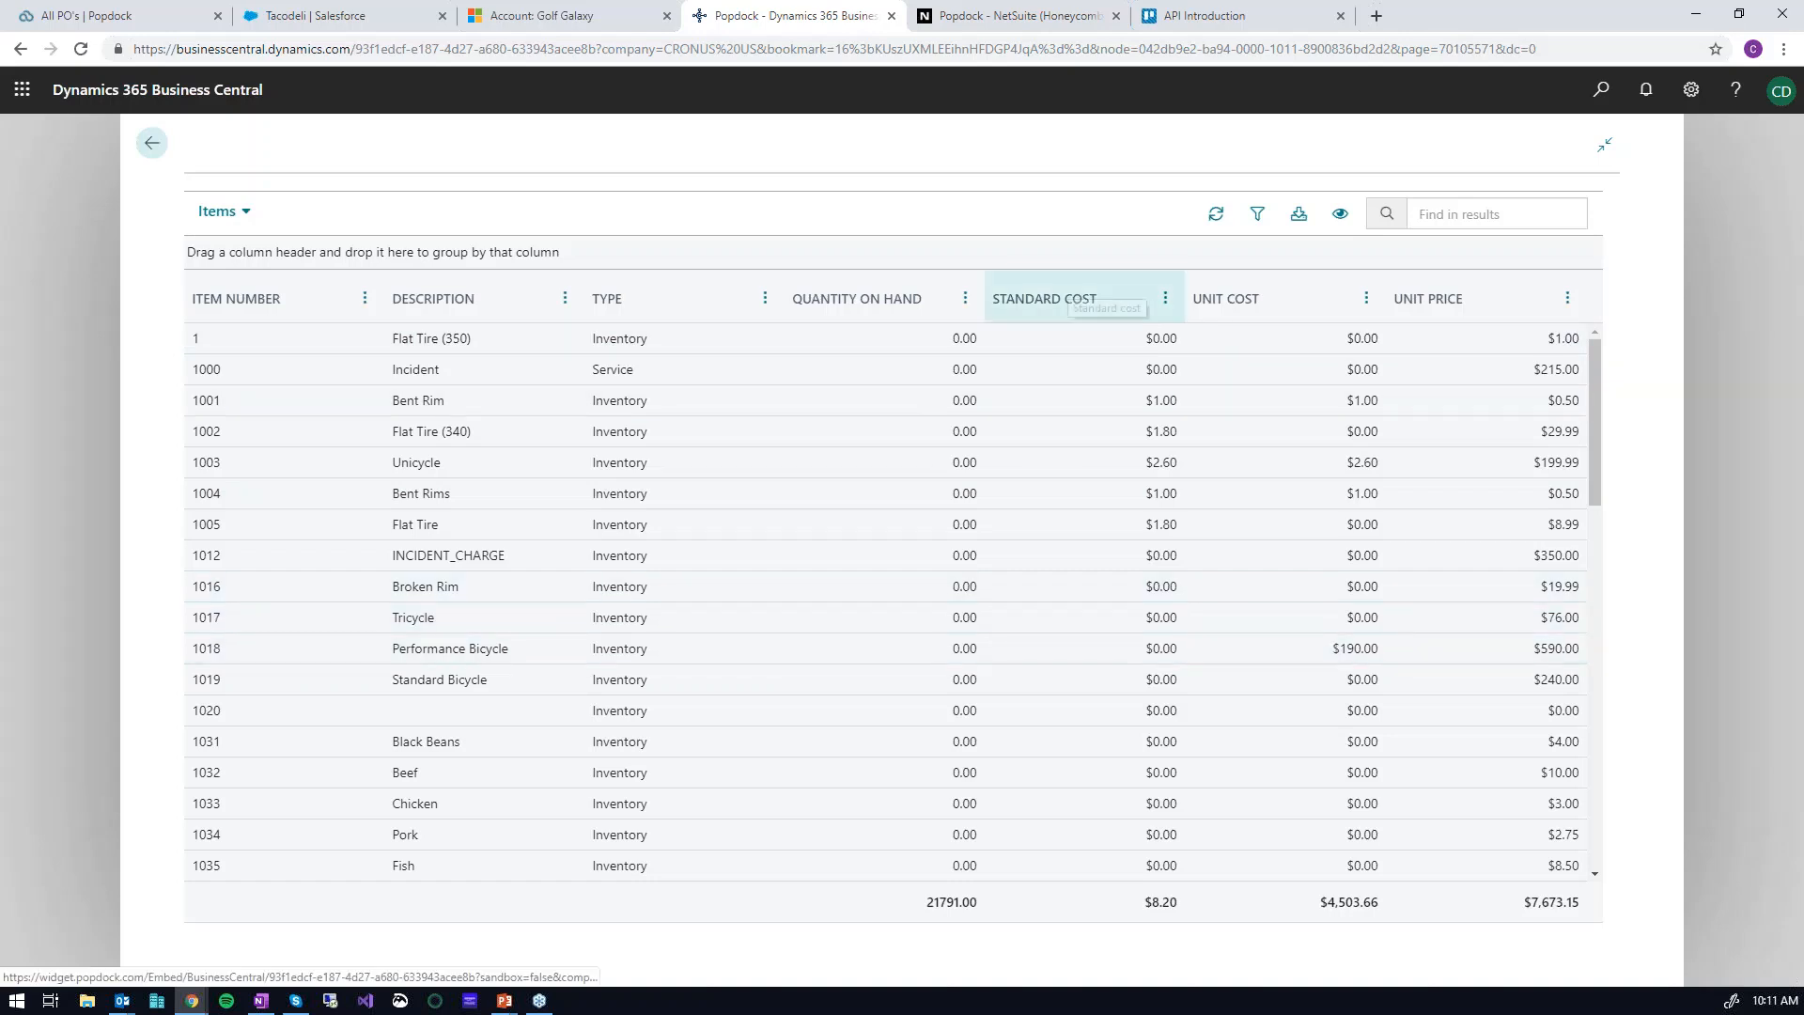
# - Switch to the Popdock page in NetSuite and examine which connectors and lists can be chosen instead of Sales invoices
pyautogui.click(1024, 16)
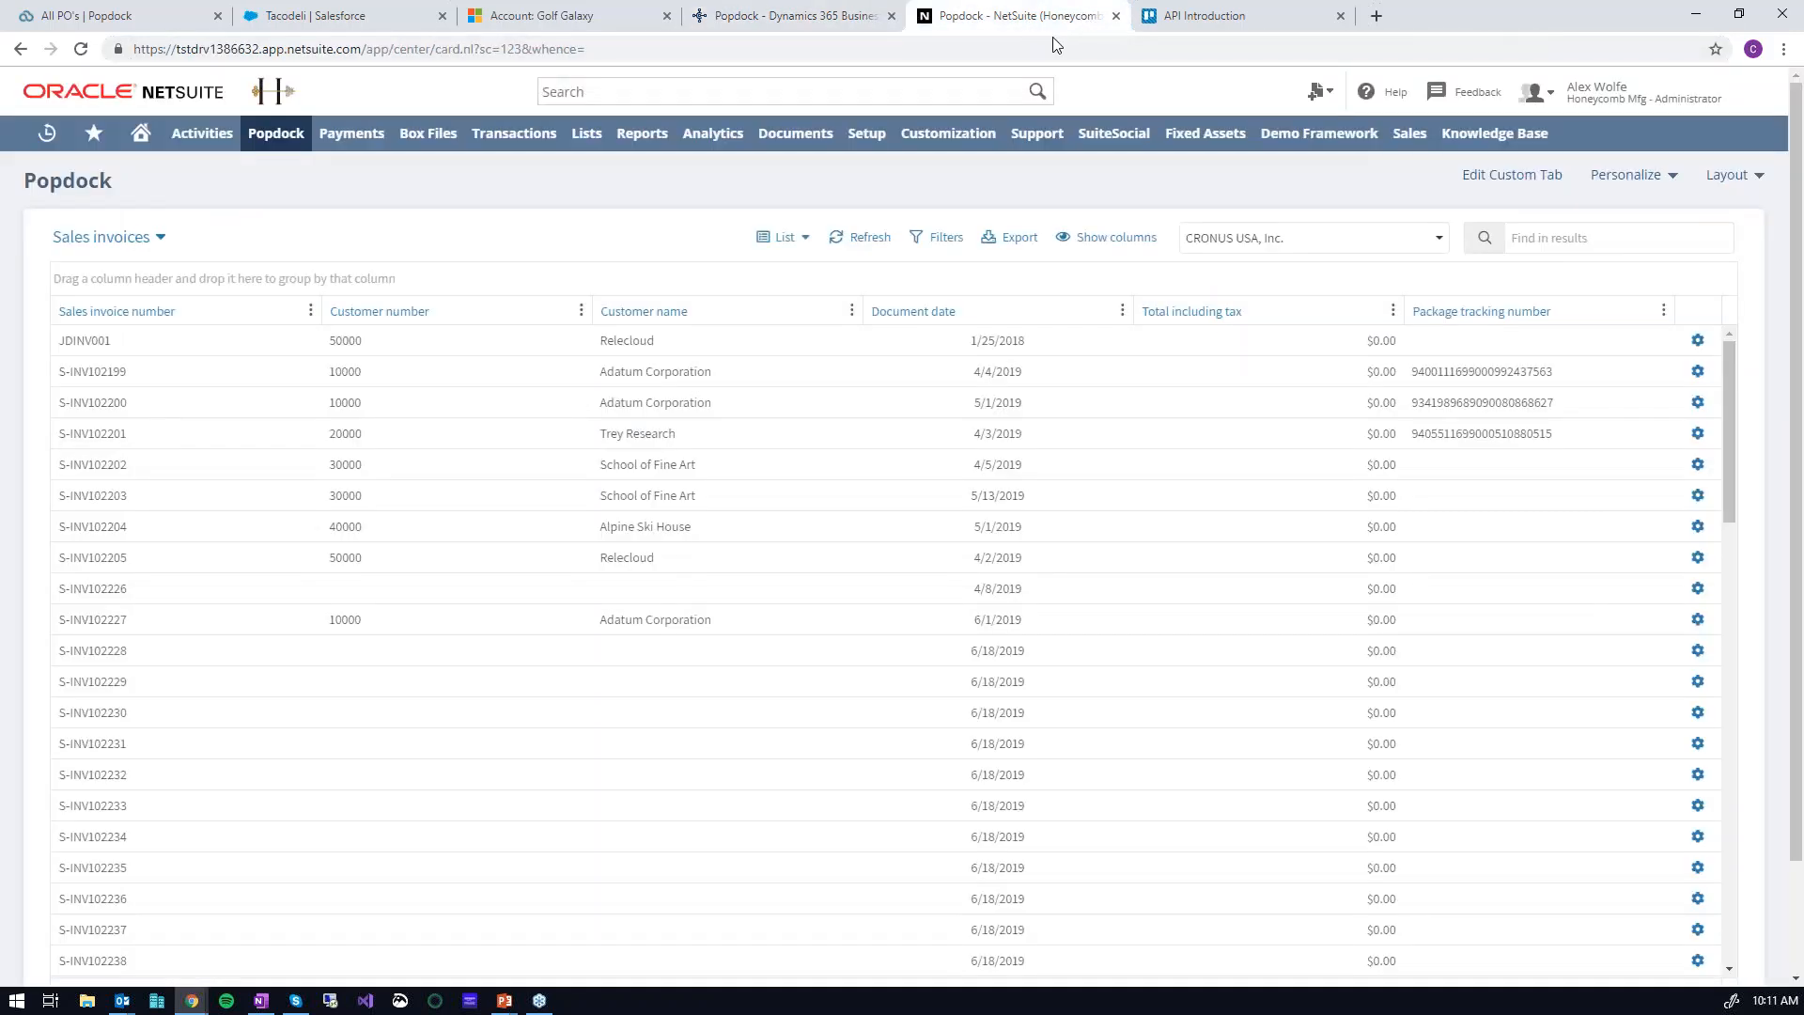
pyautogui.click(155, 239)
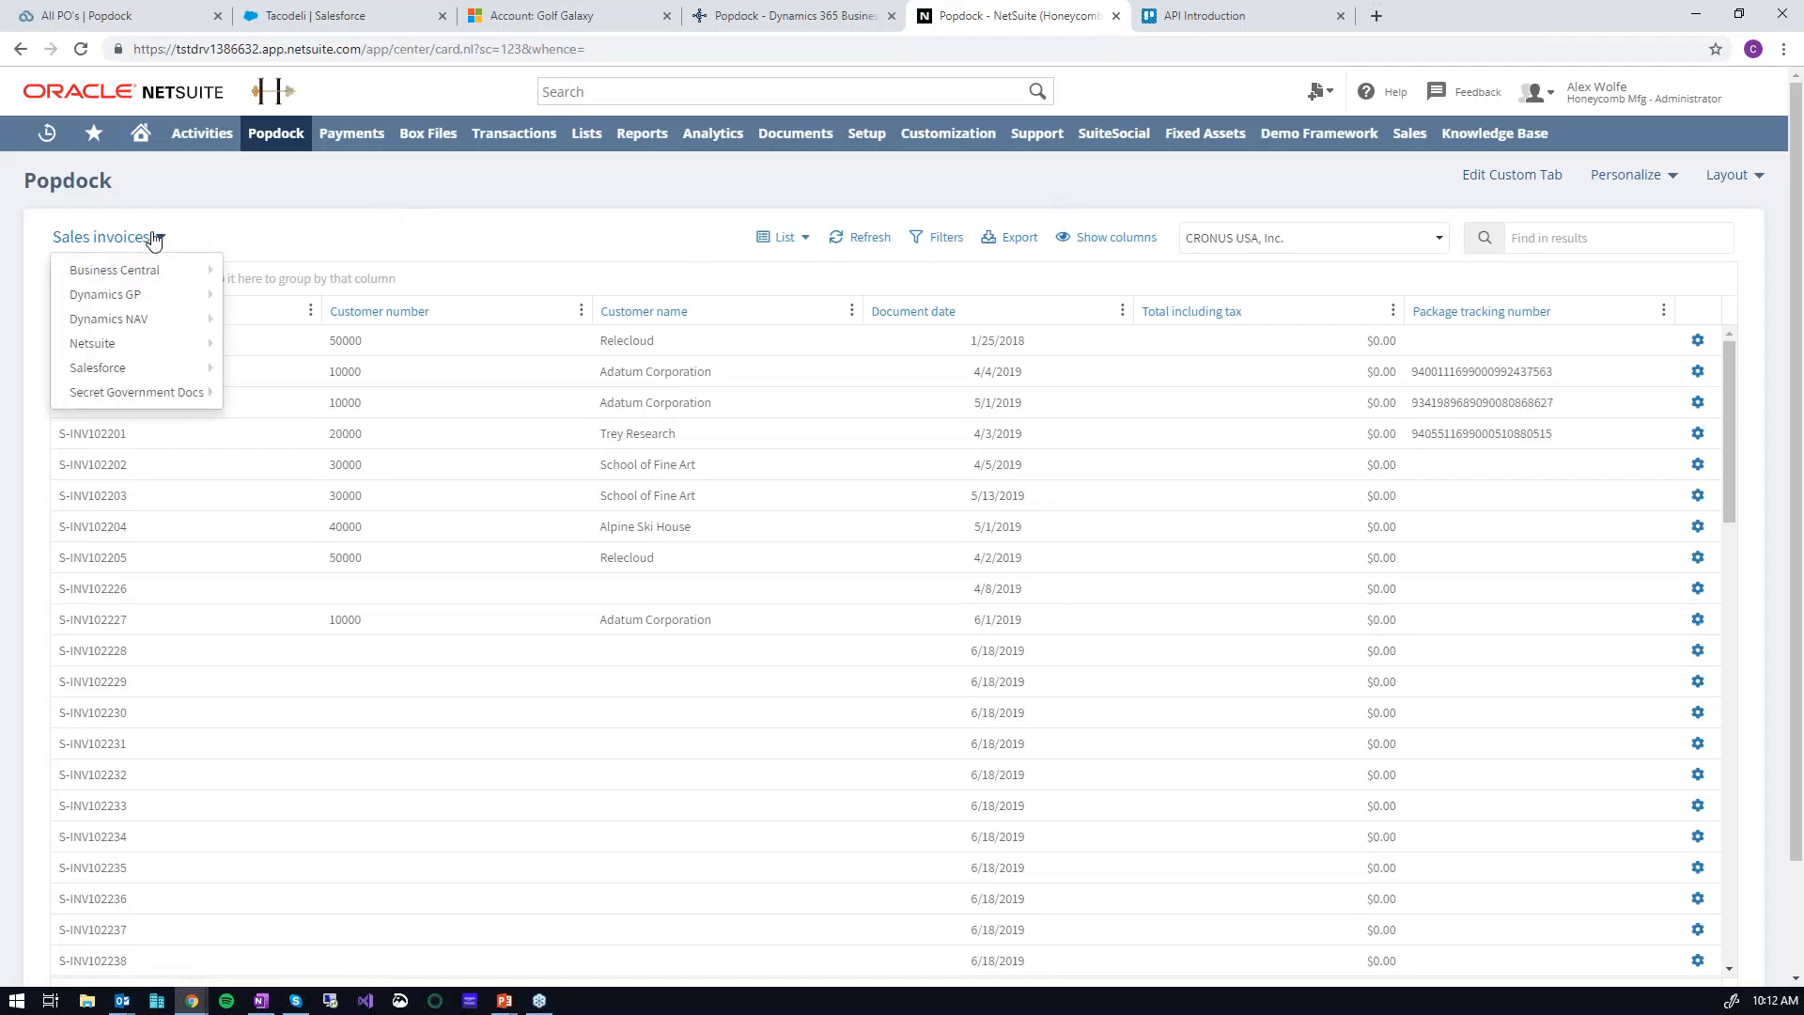
pyautogui.moveTo(128, 273)
pyautogui.moveTo(986, 146)
# - Switch to Popdock, open the Business Central Sales invoices list and add the Location code column
pyautogui.click(139, 27)
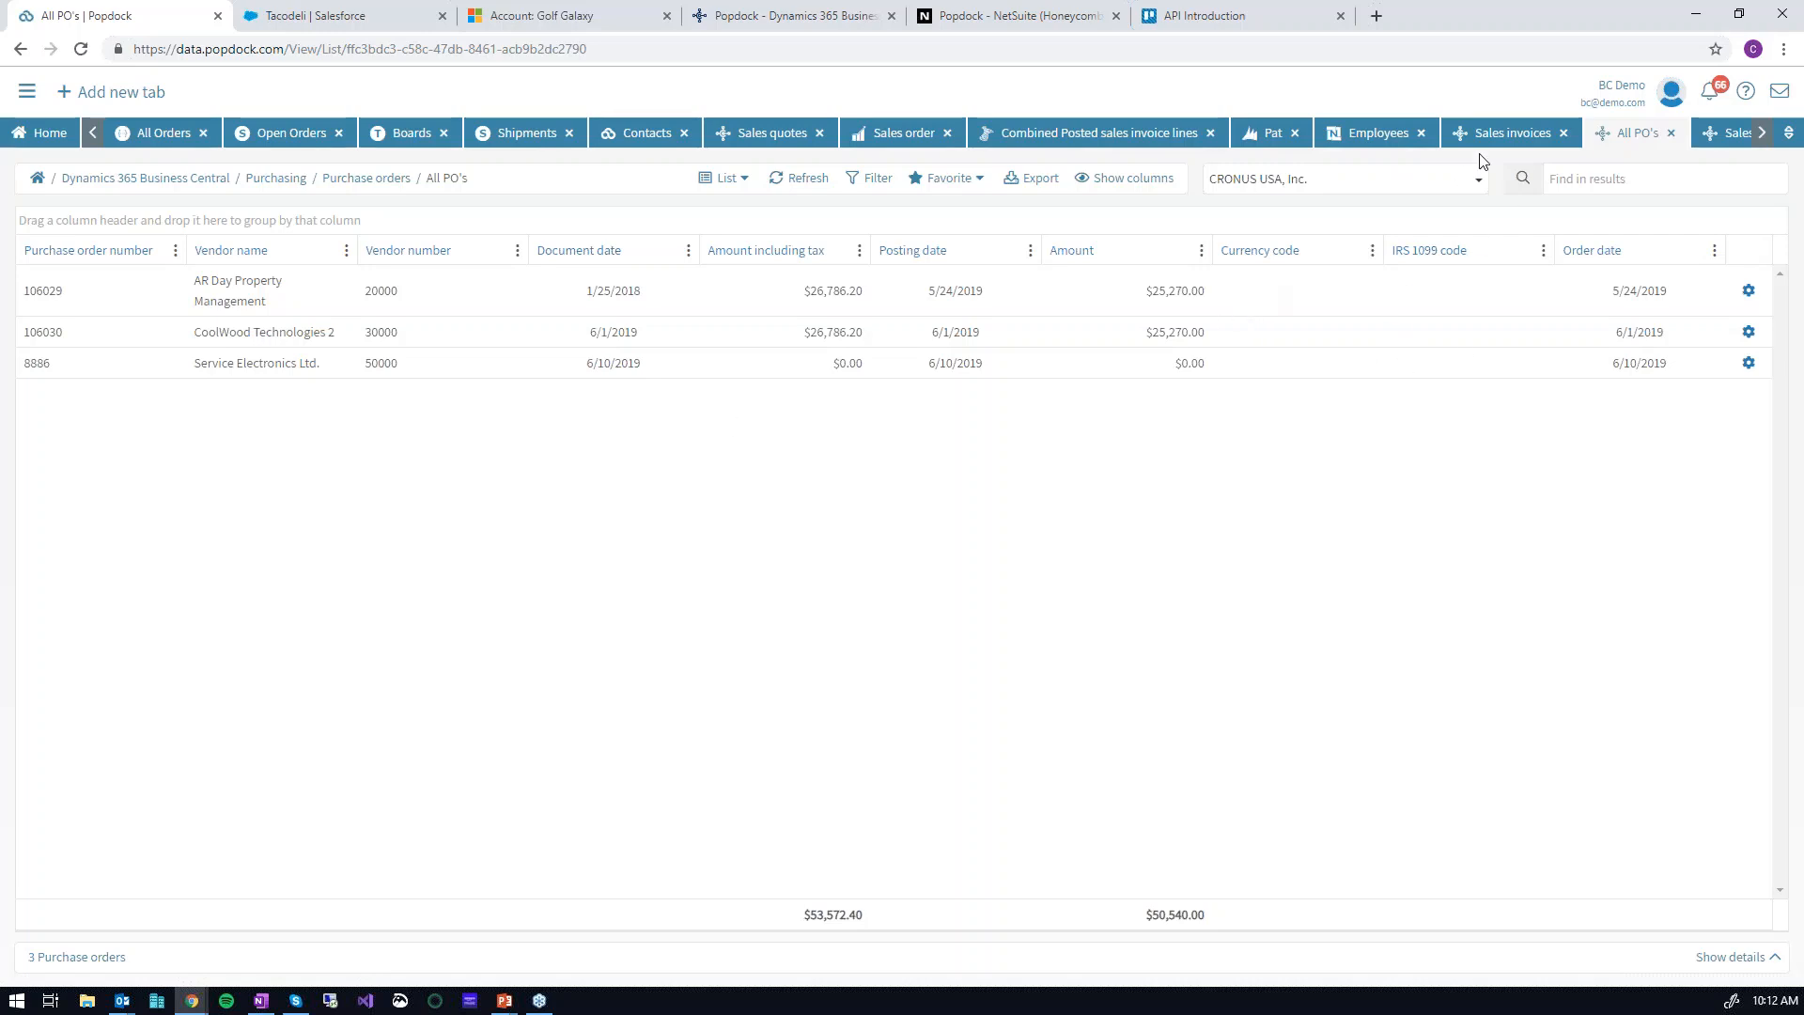
pyautogui.click(1492, 133)
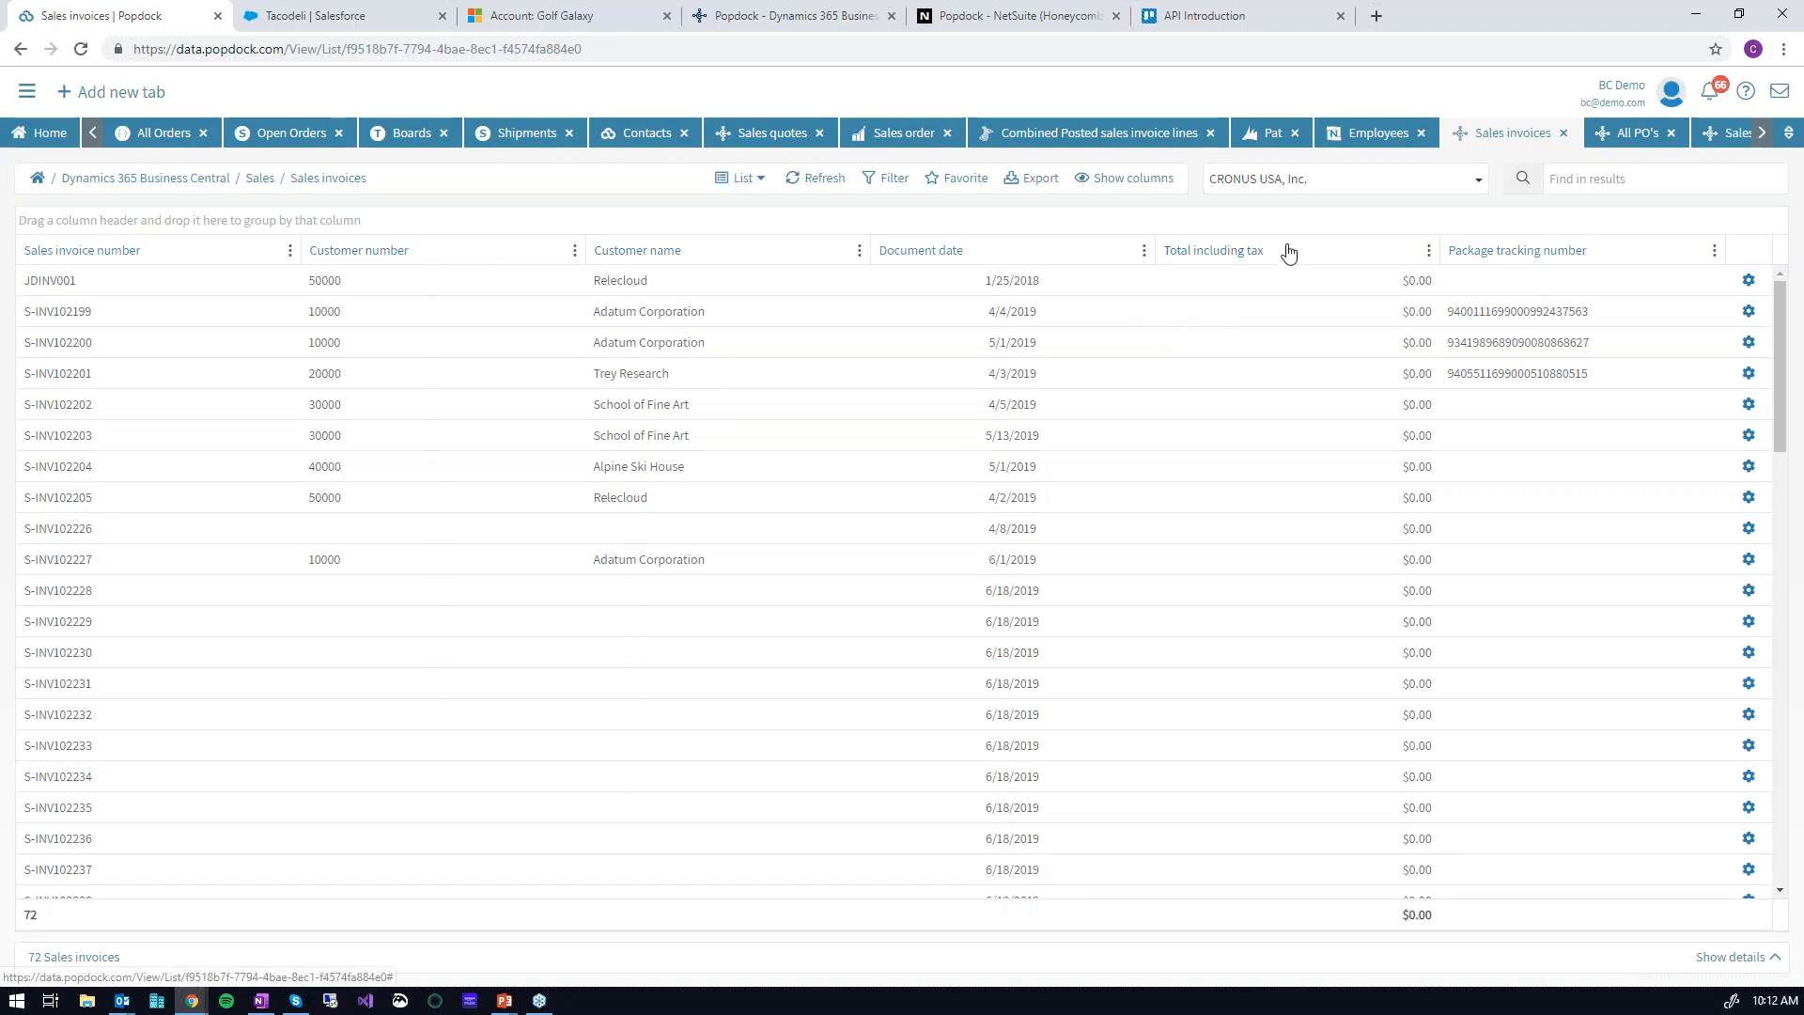
pyautogui.click(1140, 185)
pyautogui.click(1594, 257)
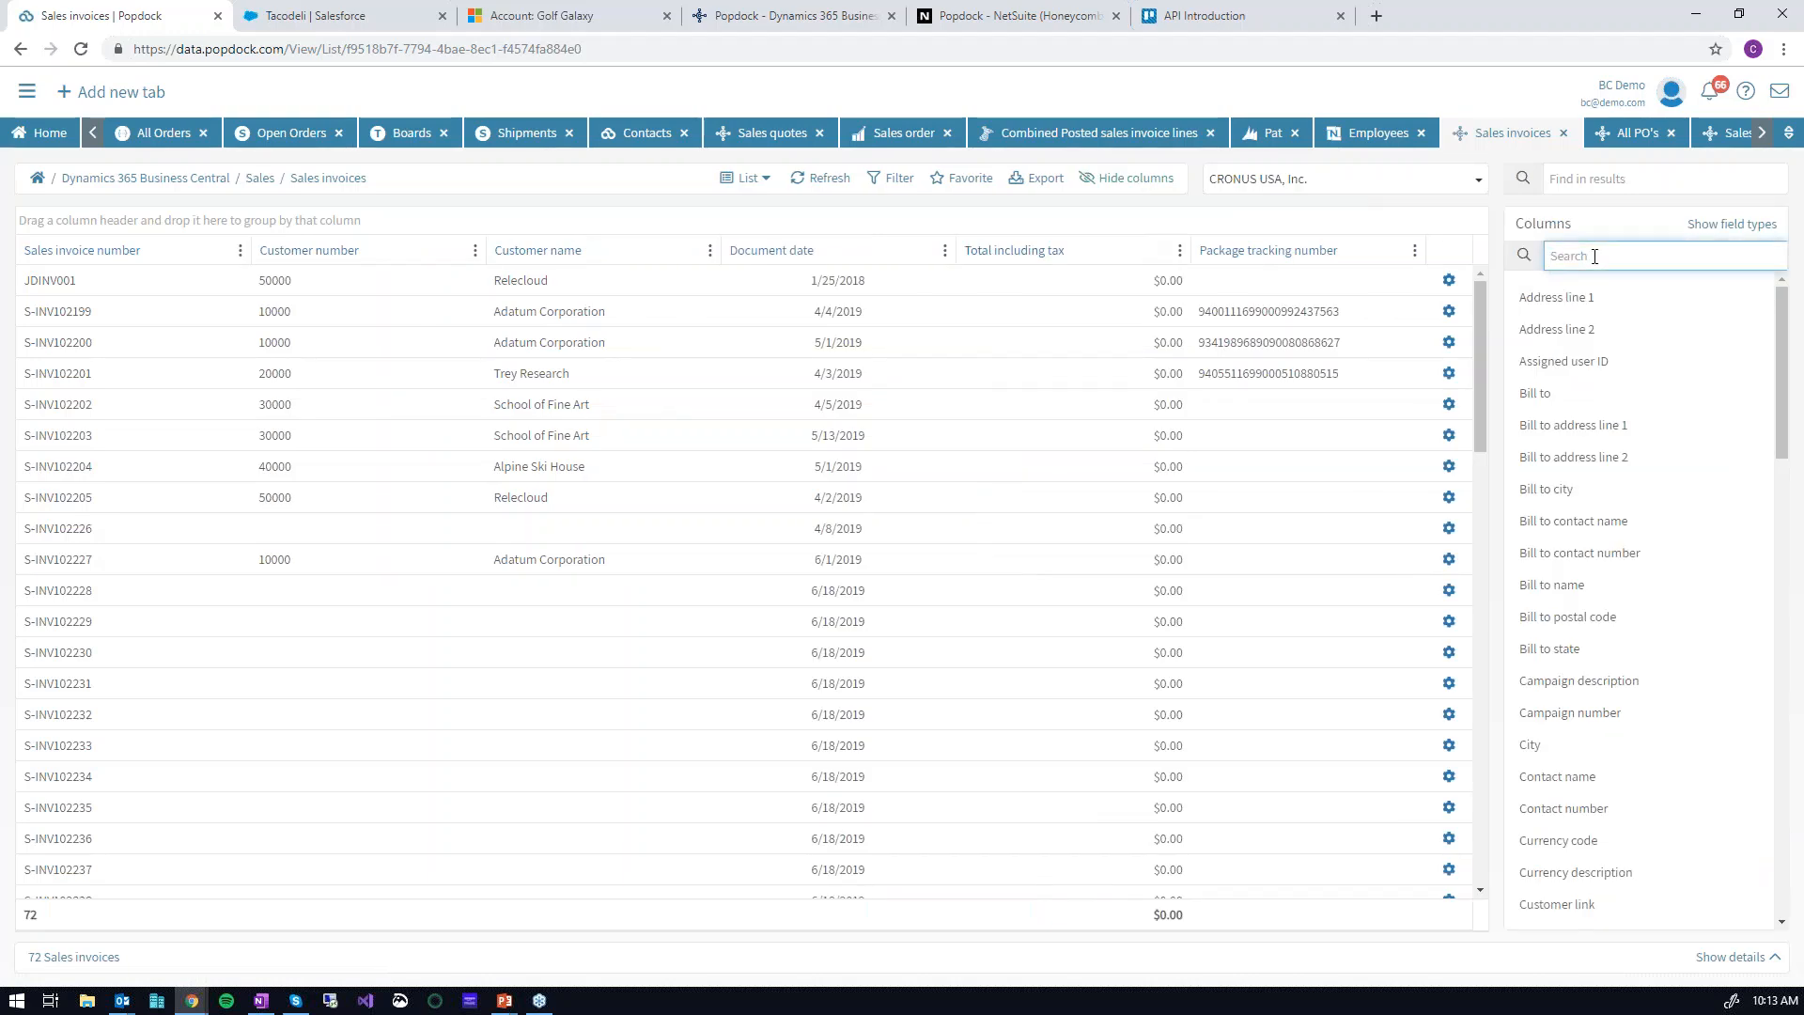
pyautogui.write('loc')
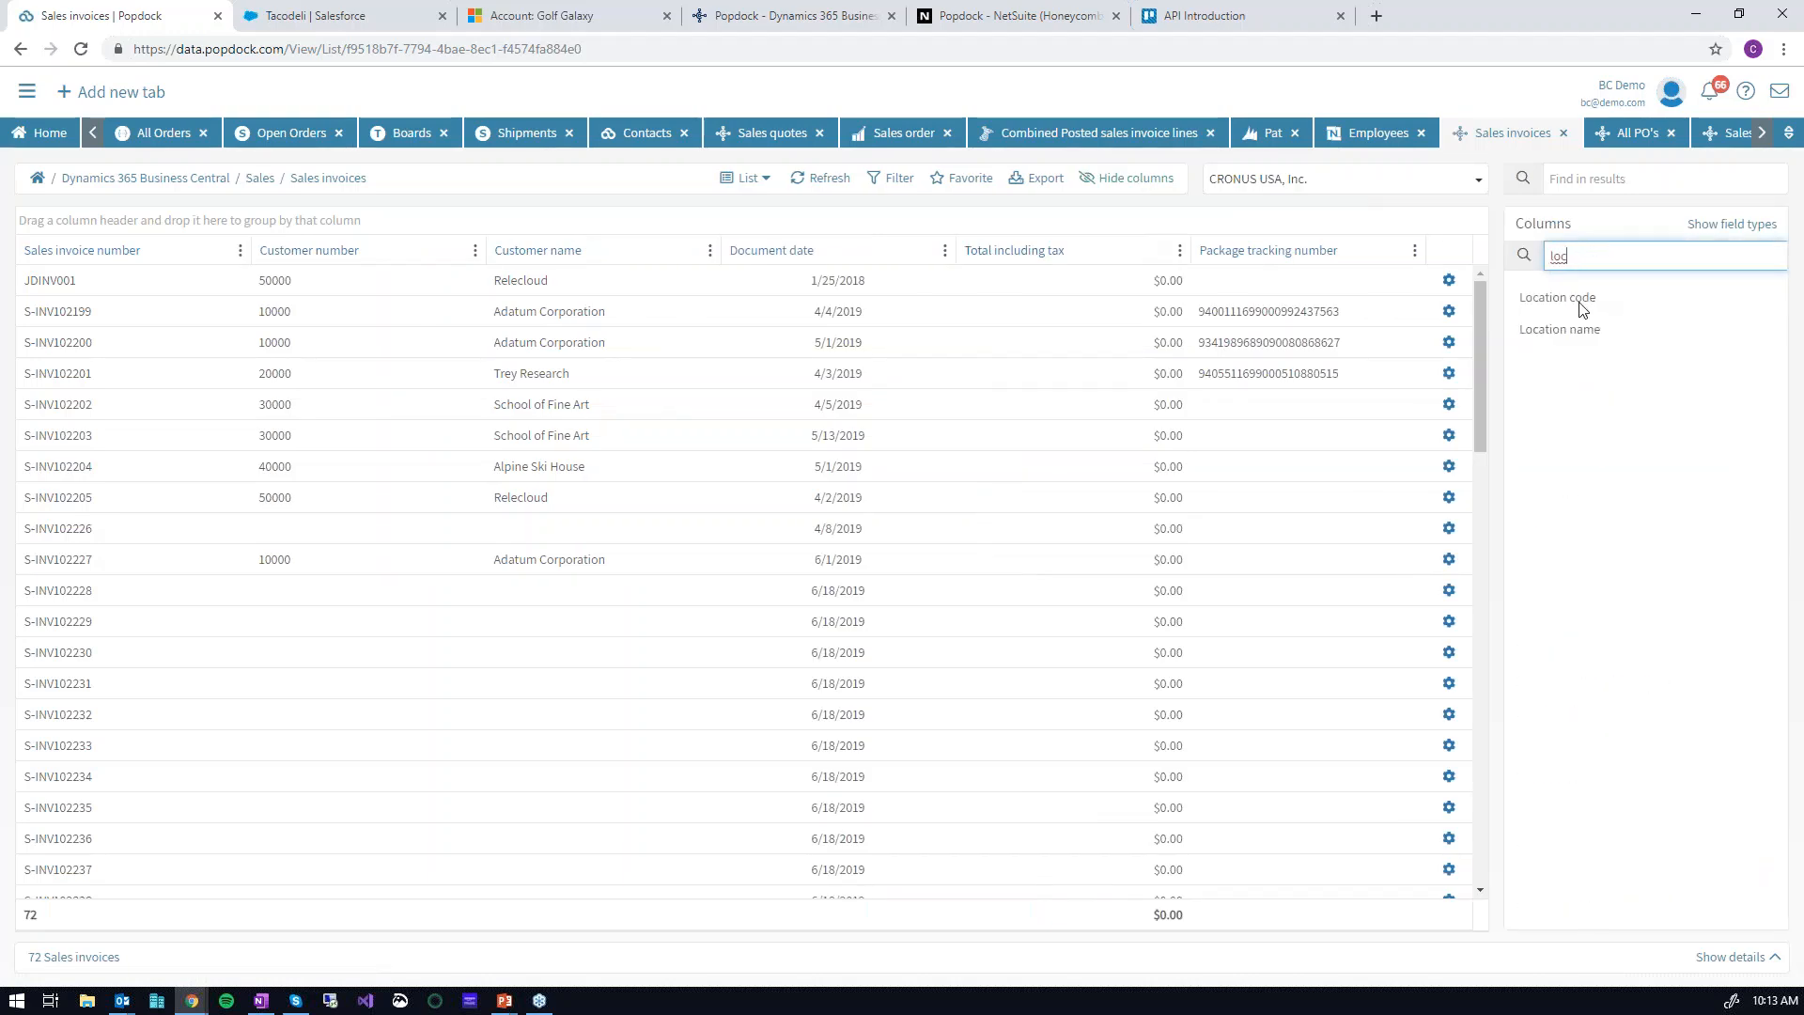
pyautogui.click(1582, 301)
pyautogui.click(1647, 920)
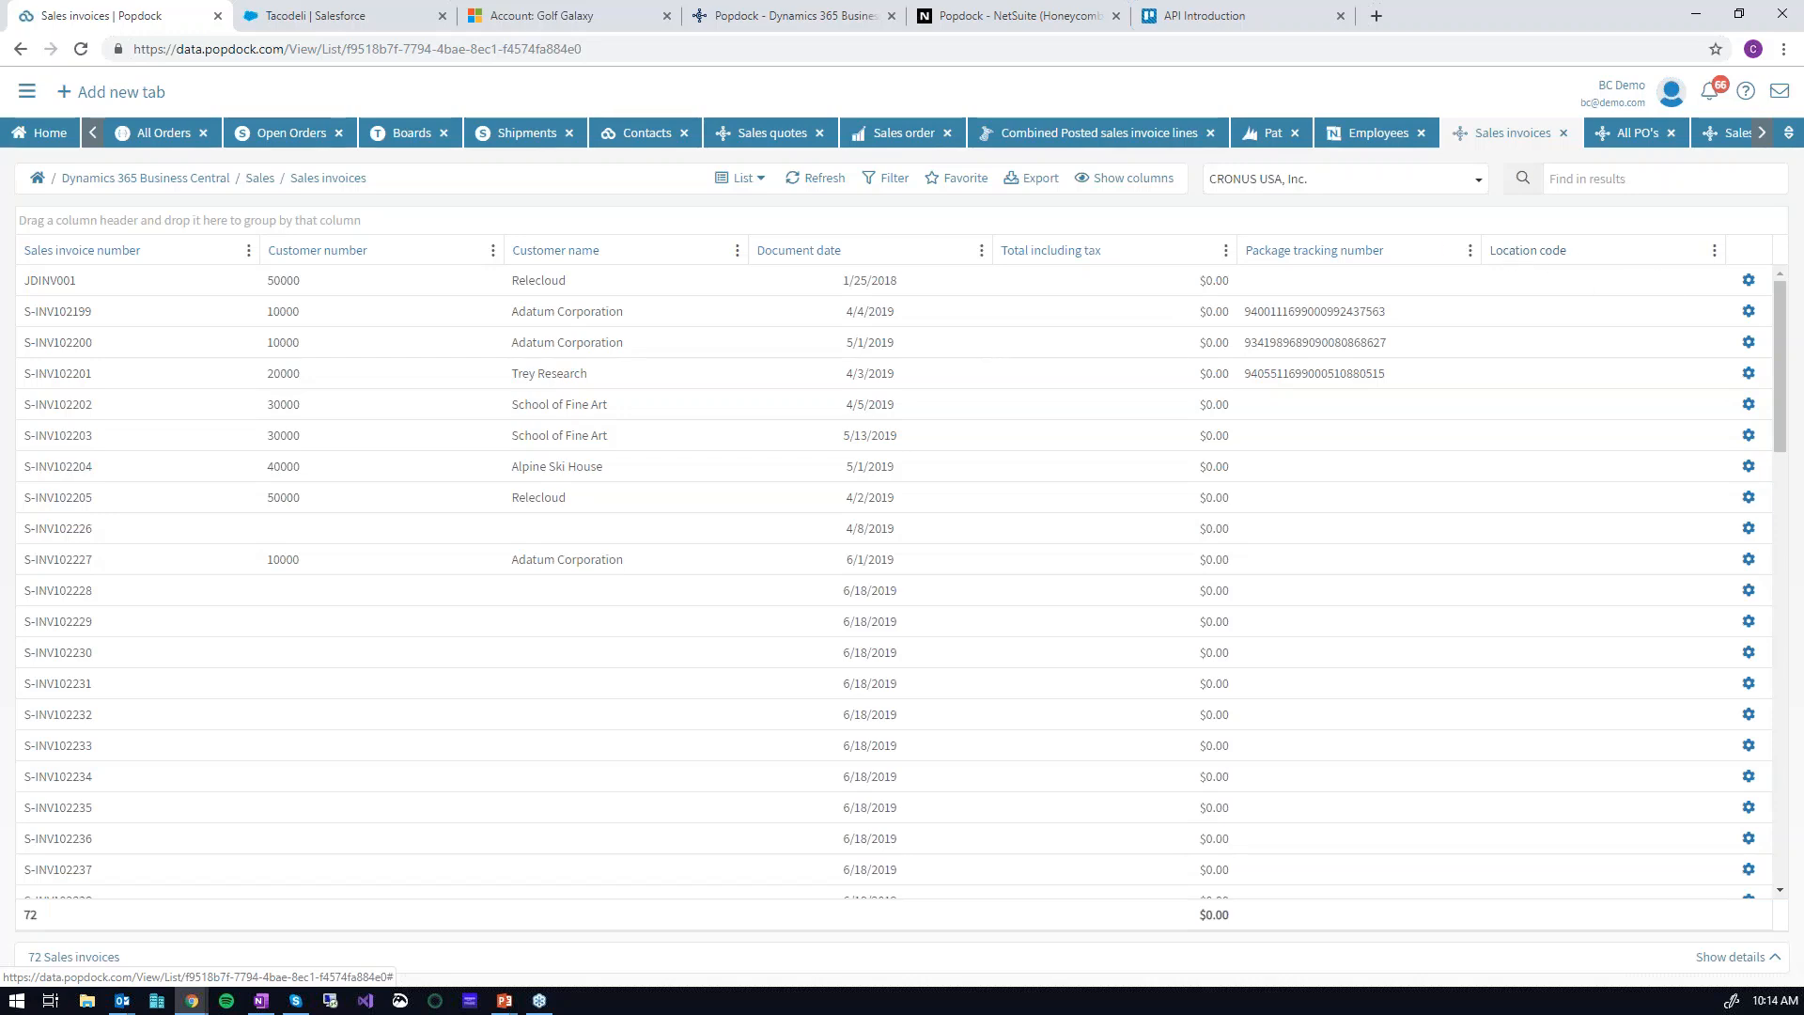
# - Refresh the sales invoices and group them by Customer number, expanding and collapsing the group with a blank number
pyautogui.click(828, 189)
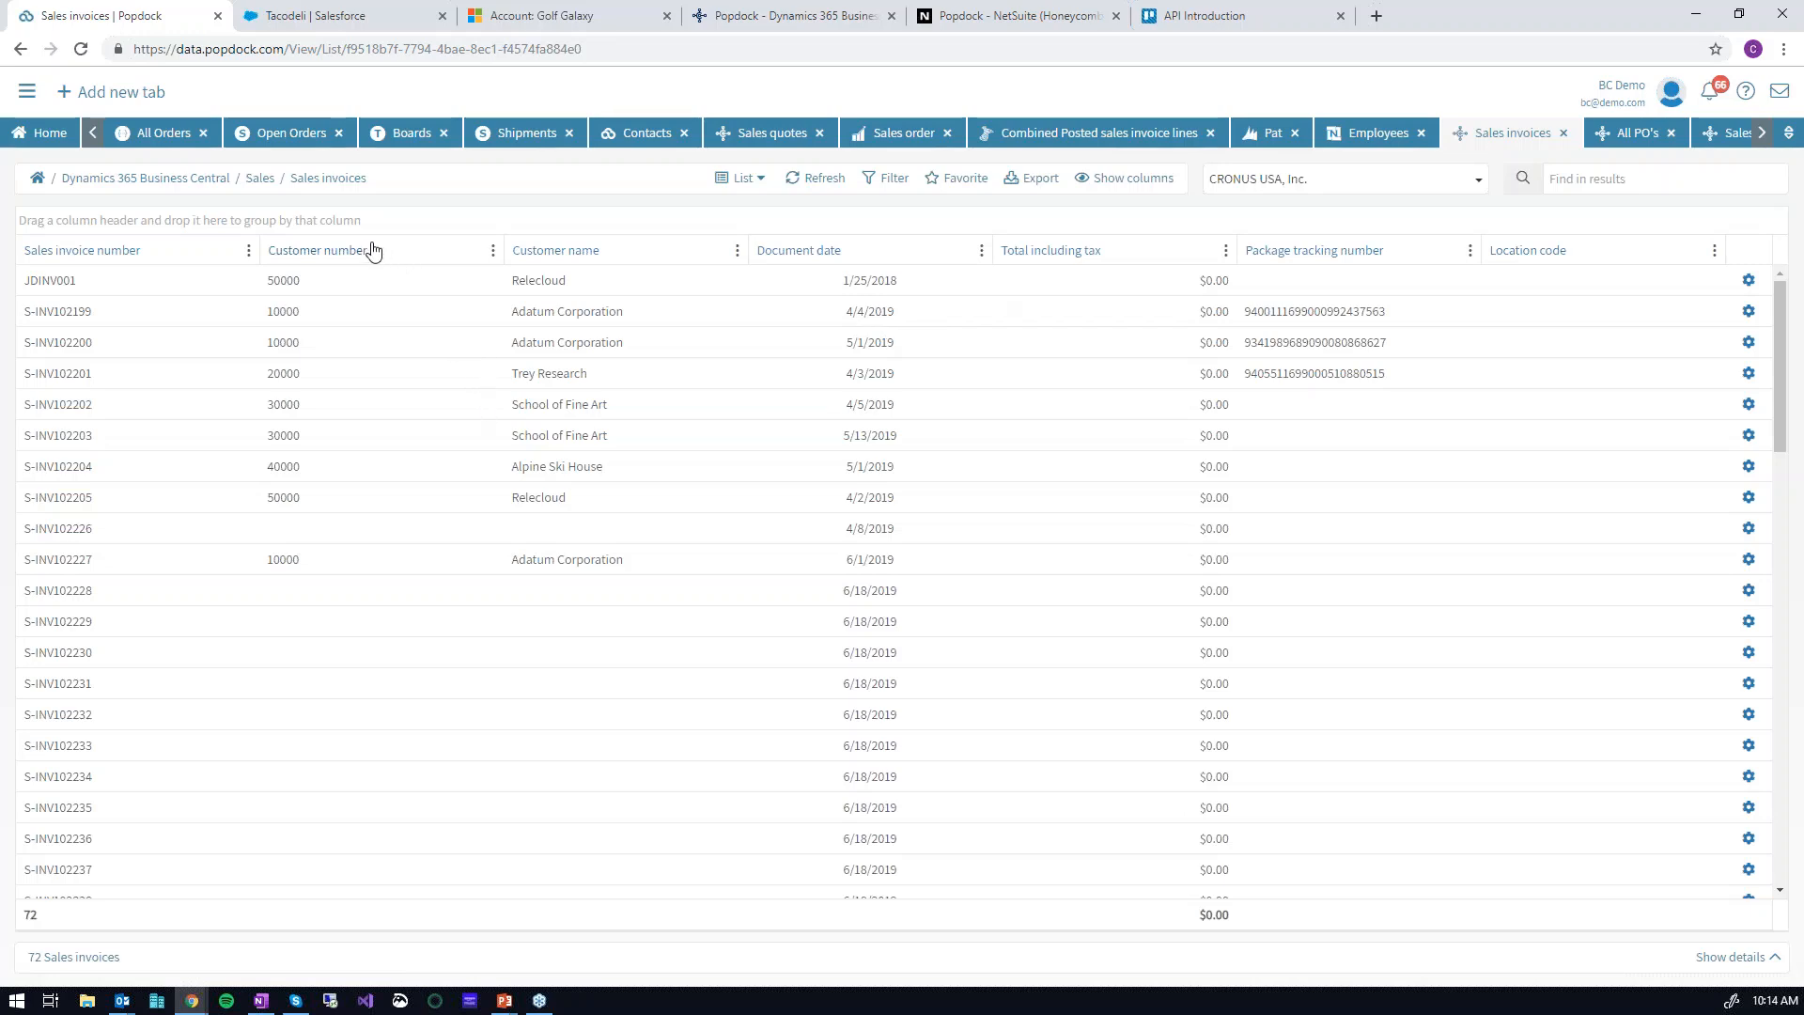
pyautogui.moveTo(349, 252); pyautogui.dragTo(313, 228)
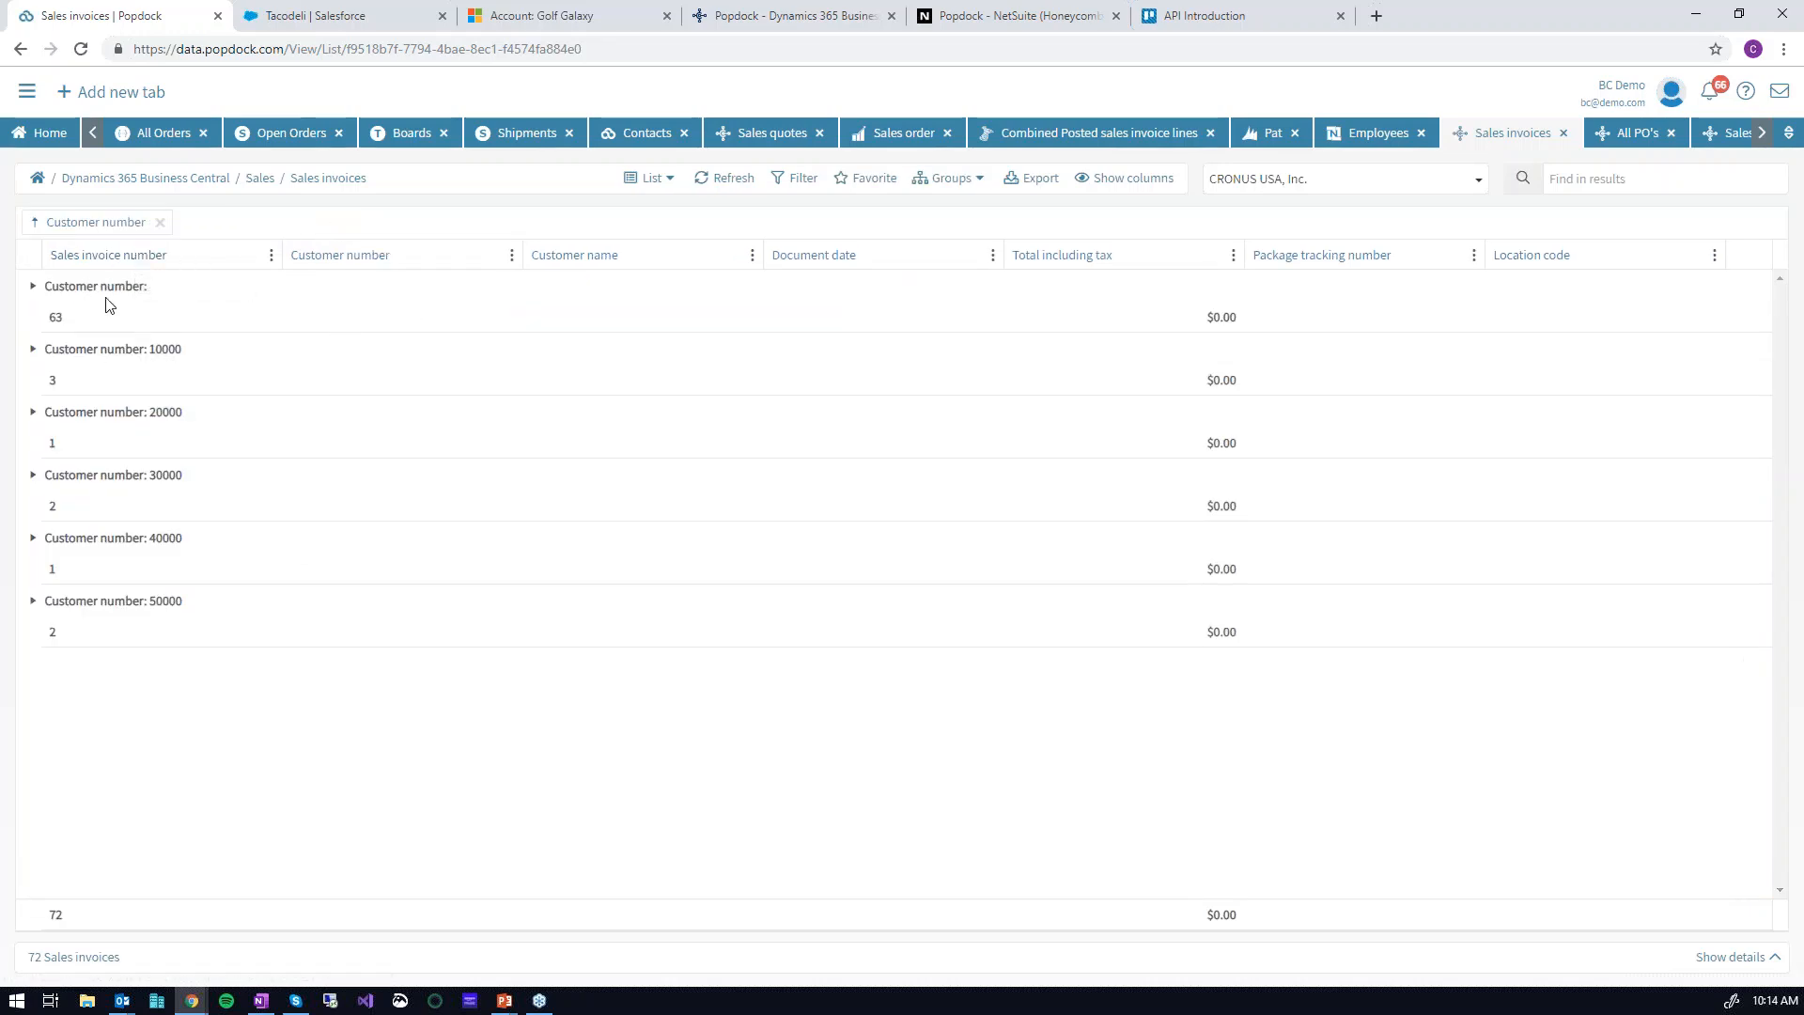
pyautogui.click(33, 286)
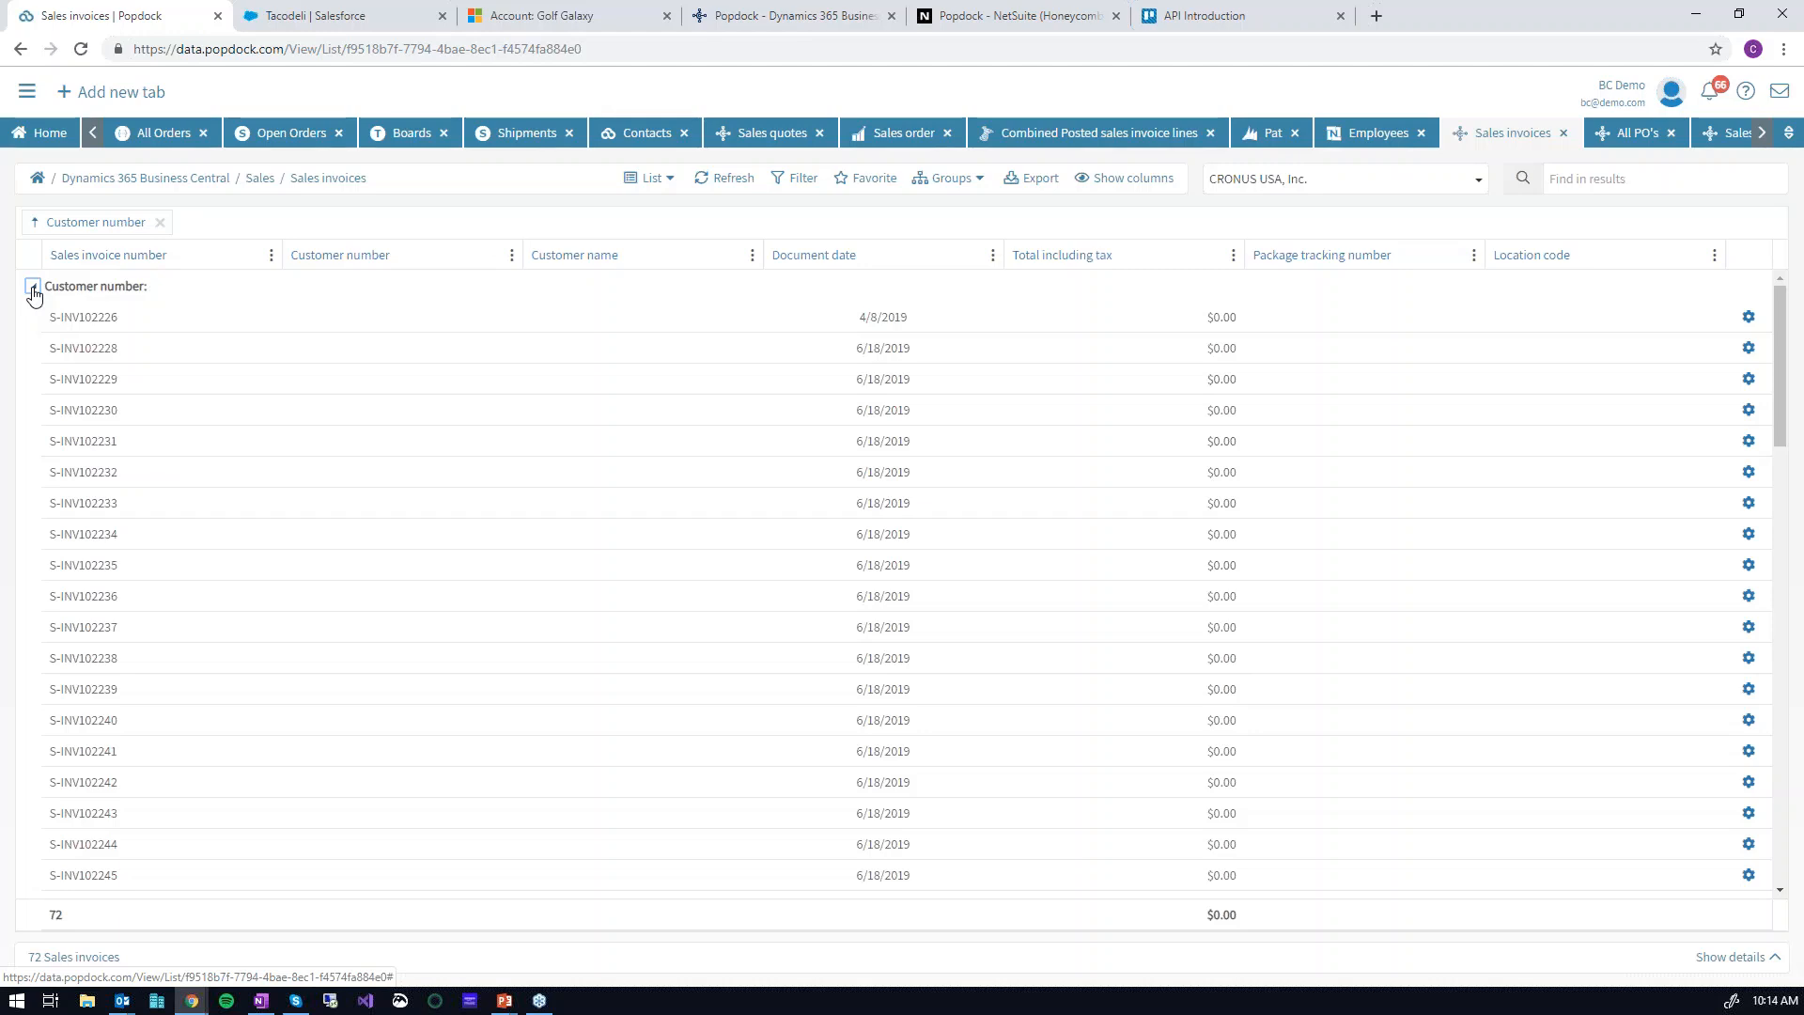
pyautogui.click(33, 287)
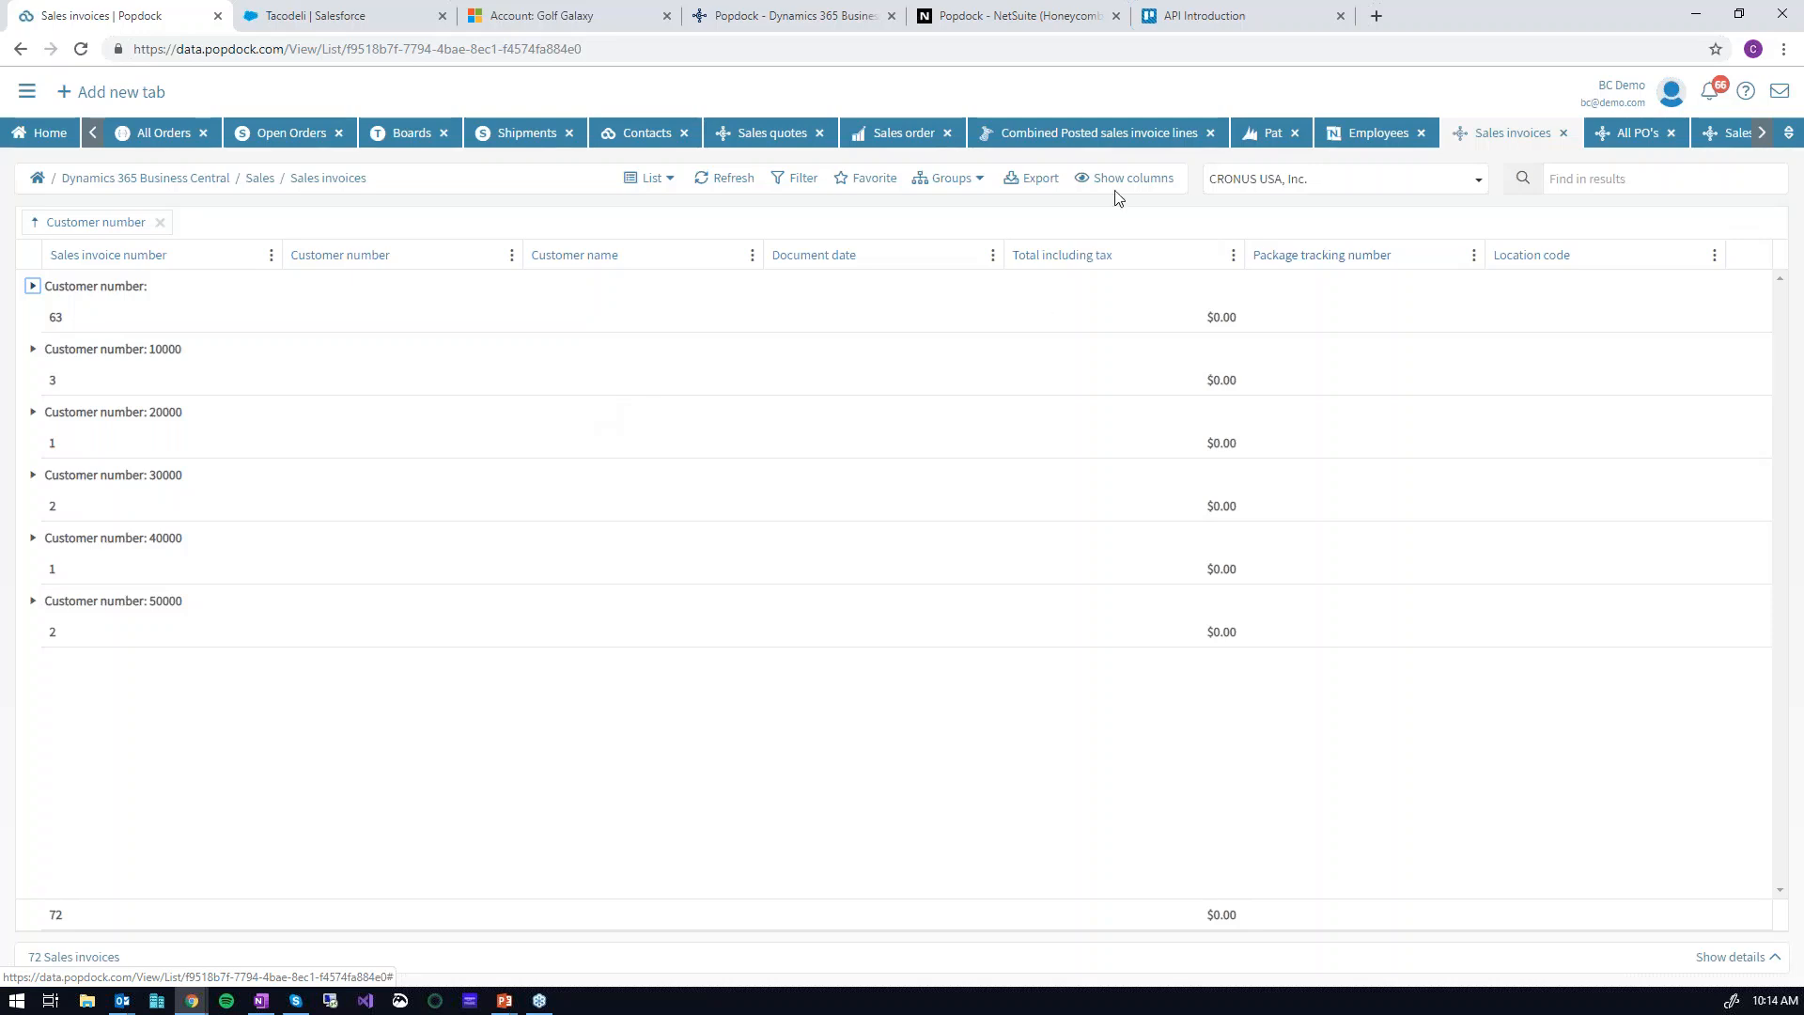
# - Add a filter on the Document date field to the sales invoices list
pyautogui.click(803, 180)
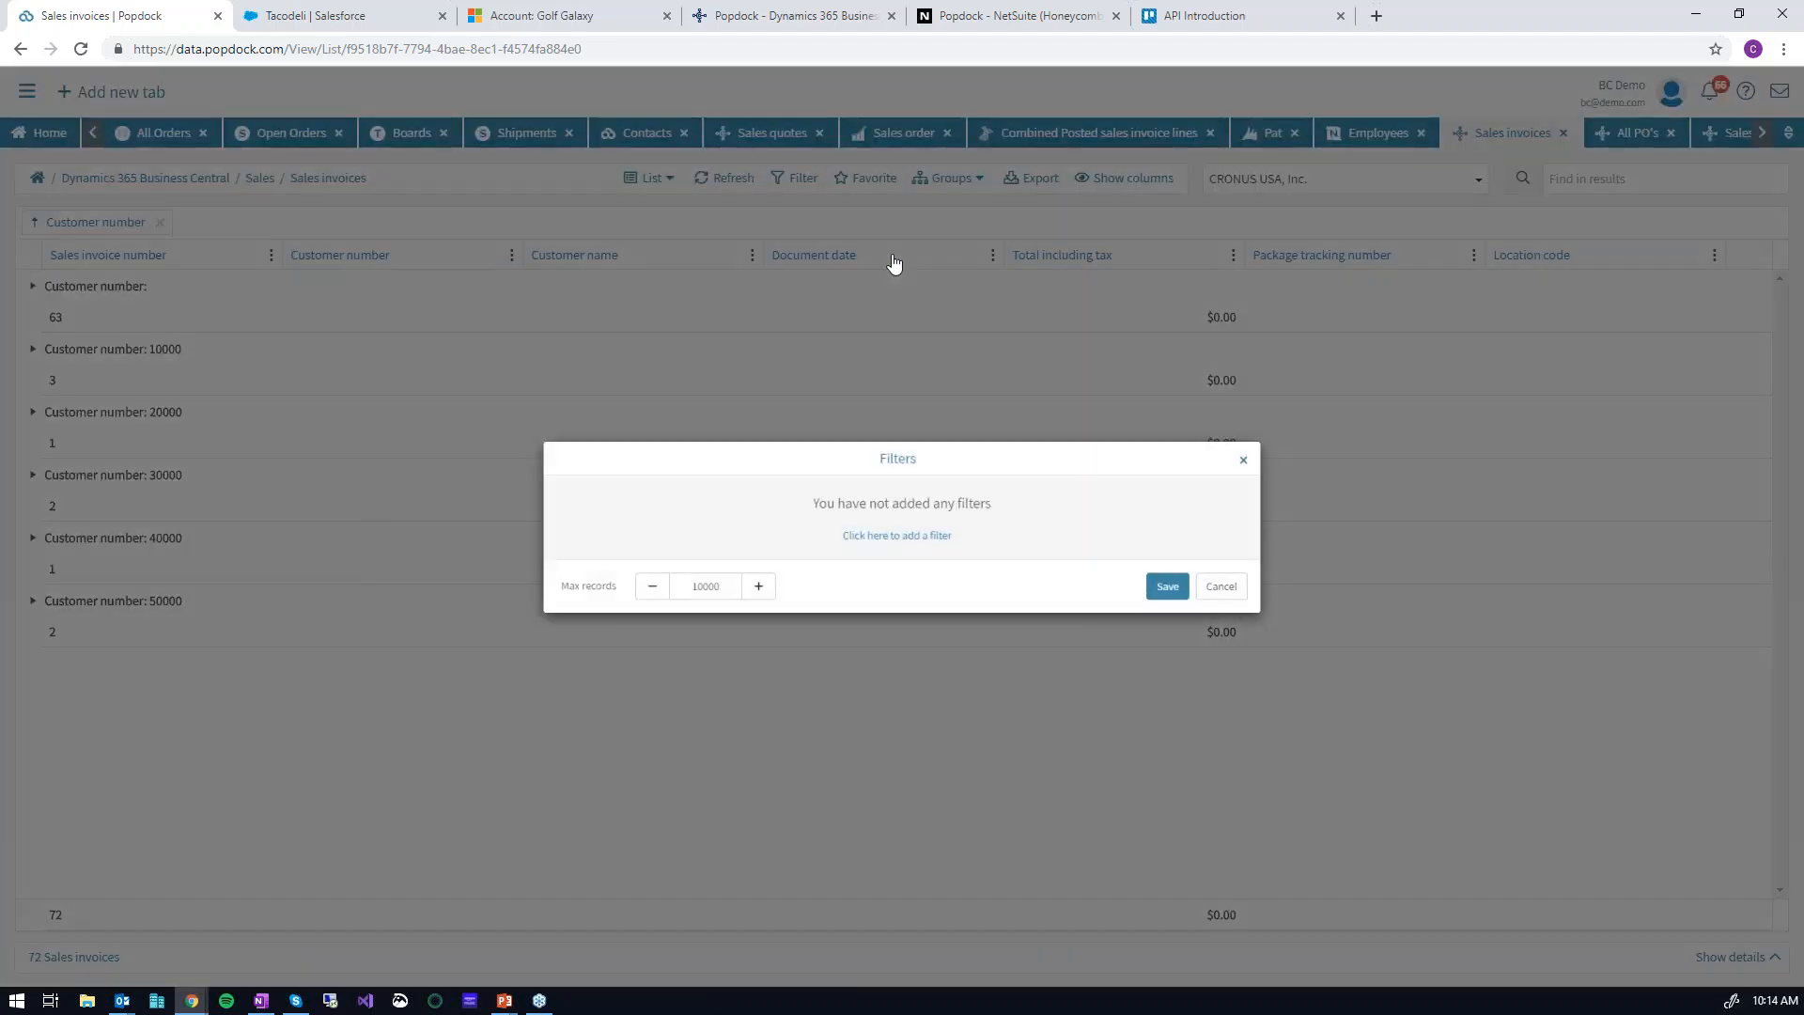
pyautogui.click(933, 537)
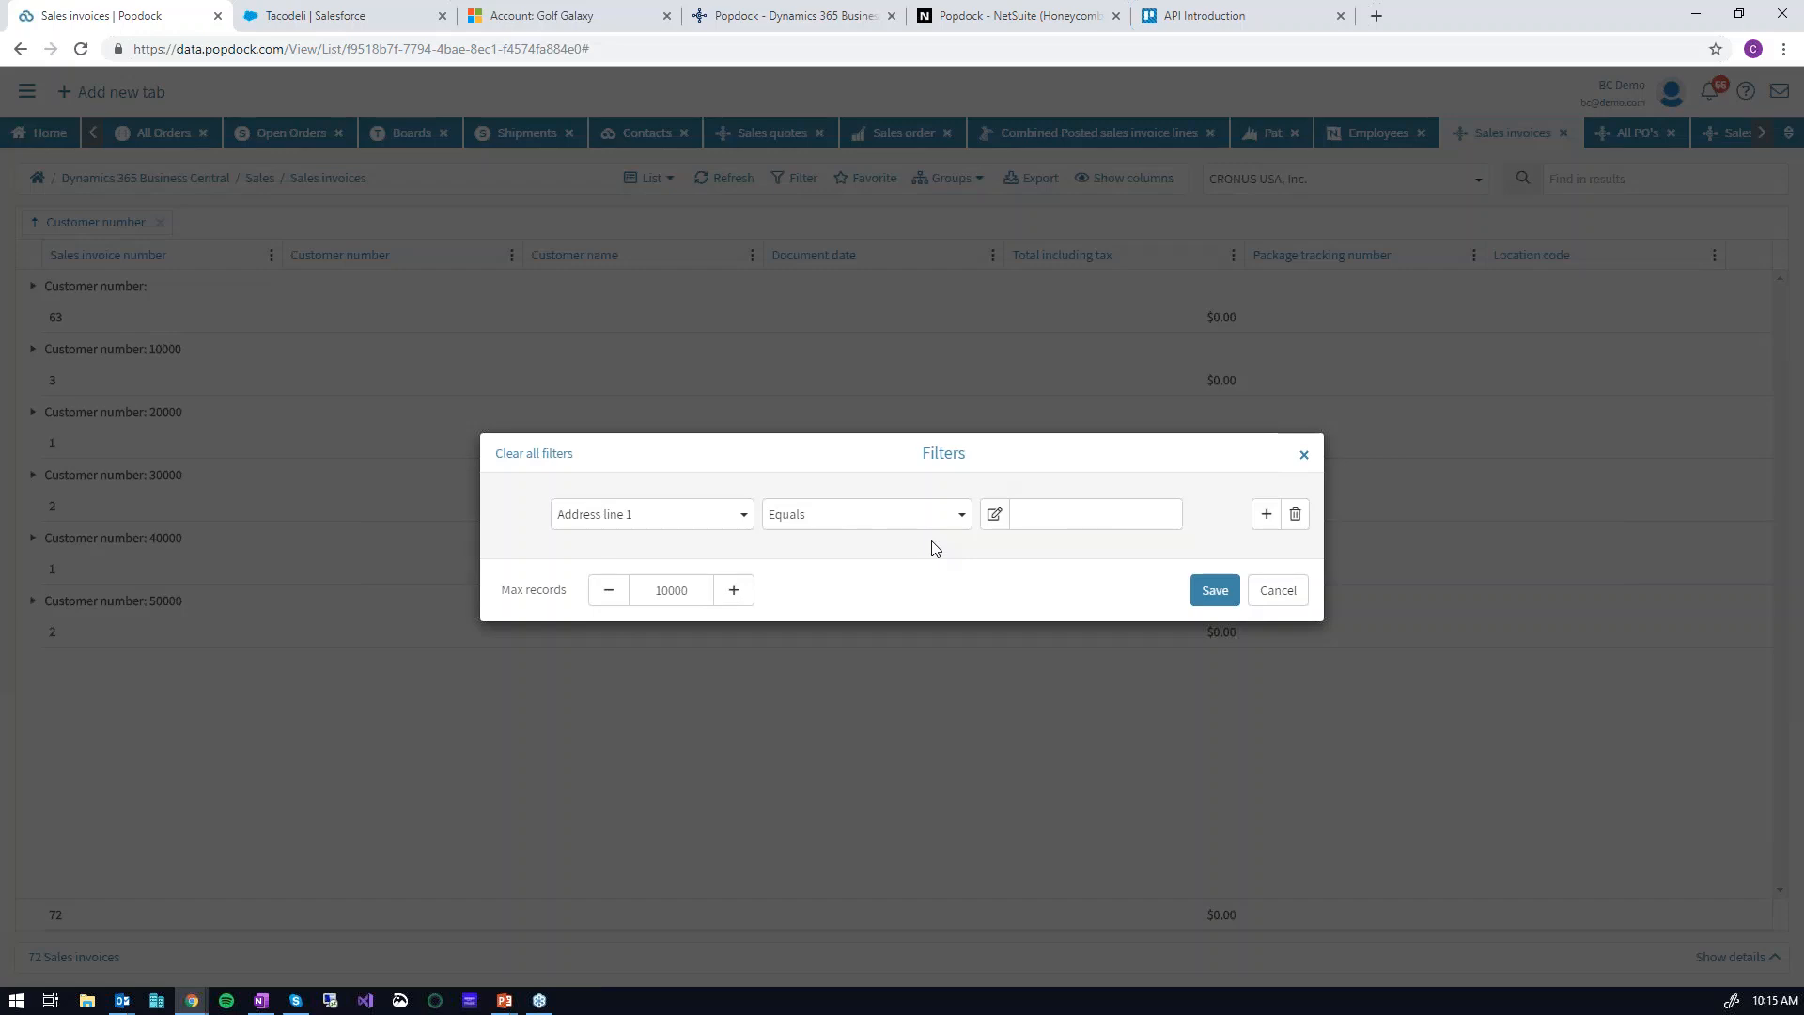
pyautogui.click(744, 519)
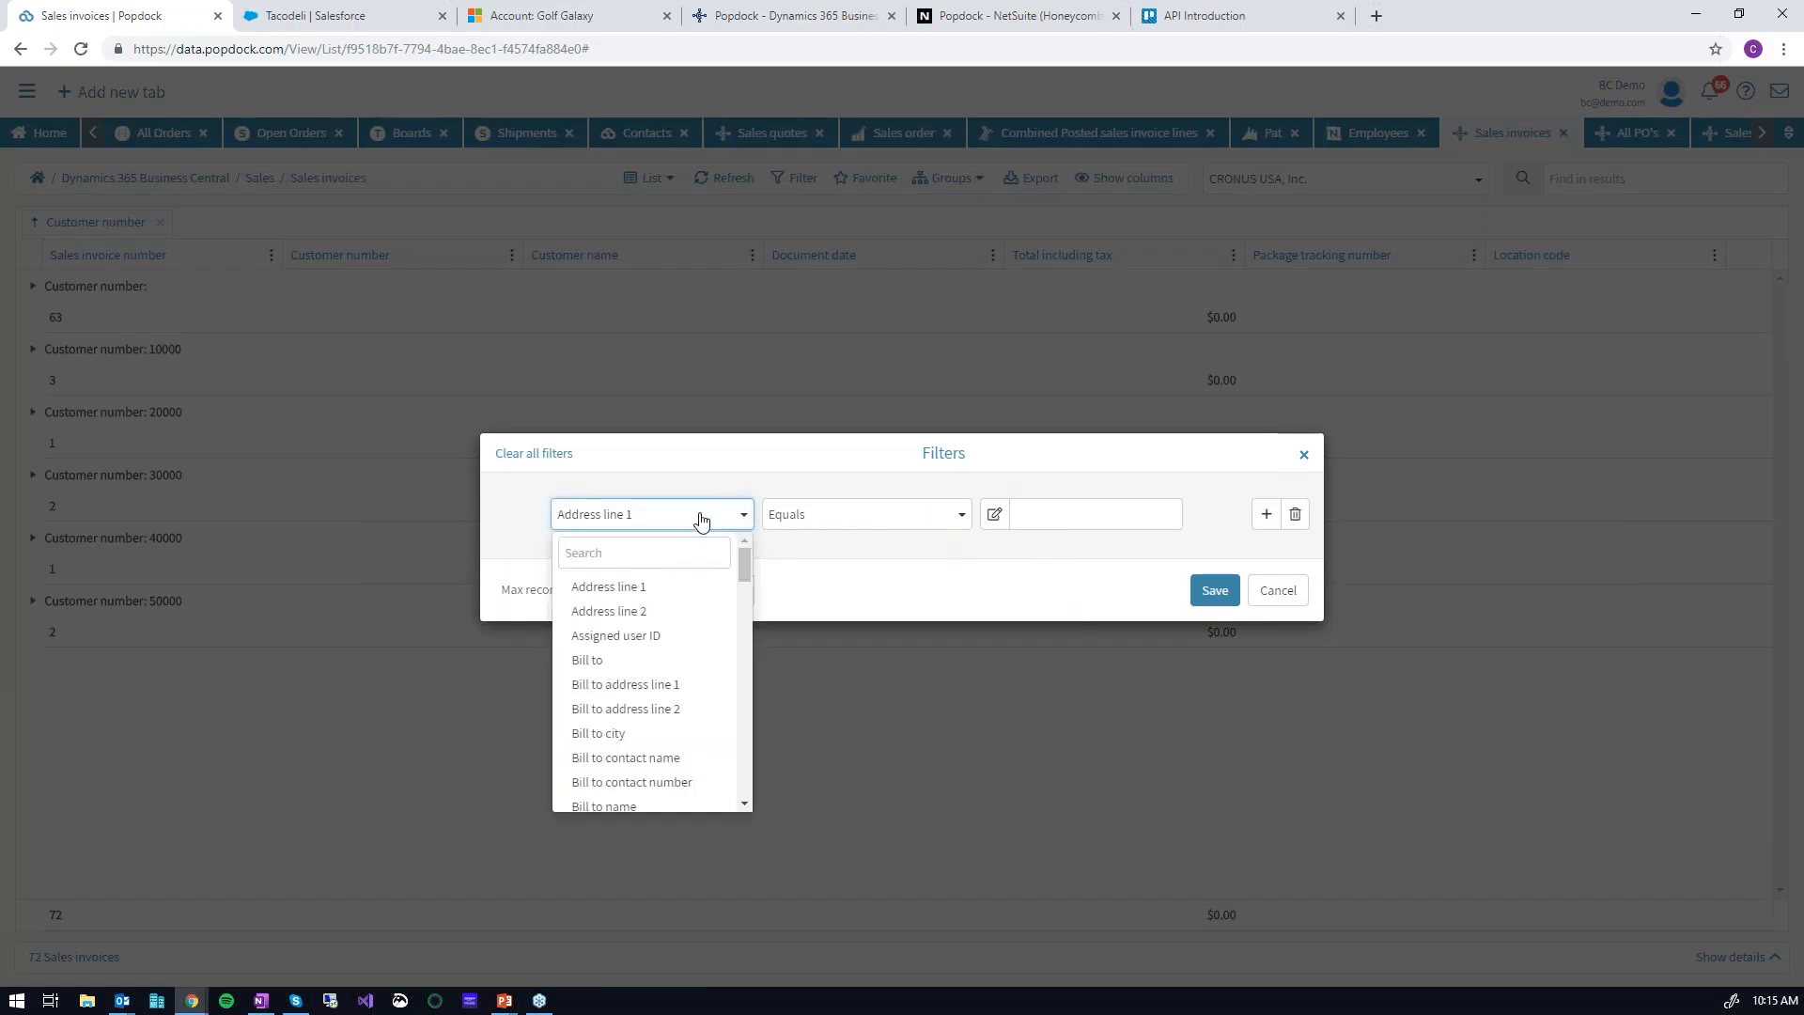
pyautogui.click(628, 554)
pyautogui.write('d')
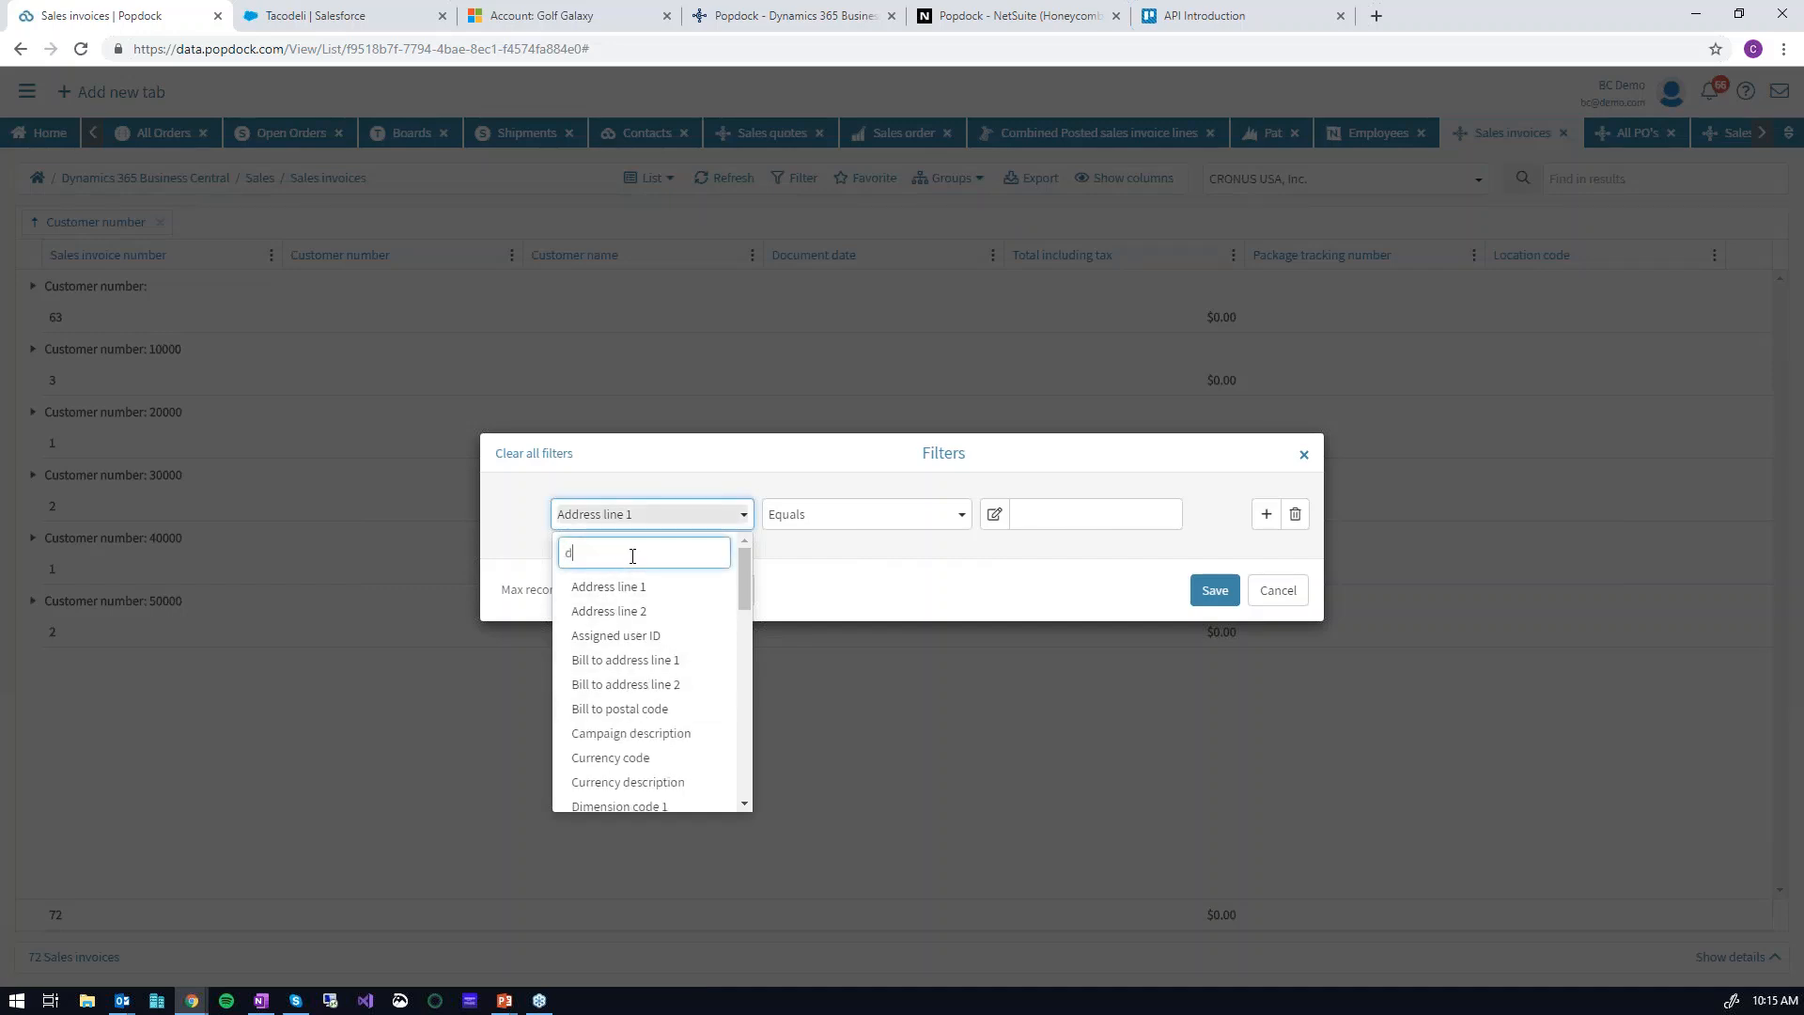
pyautogui.write('oc')
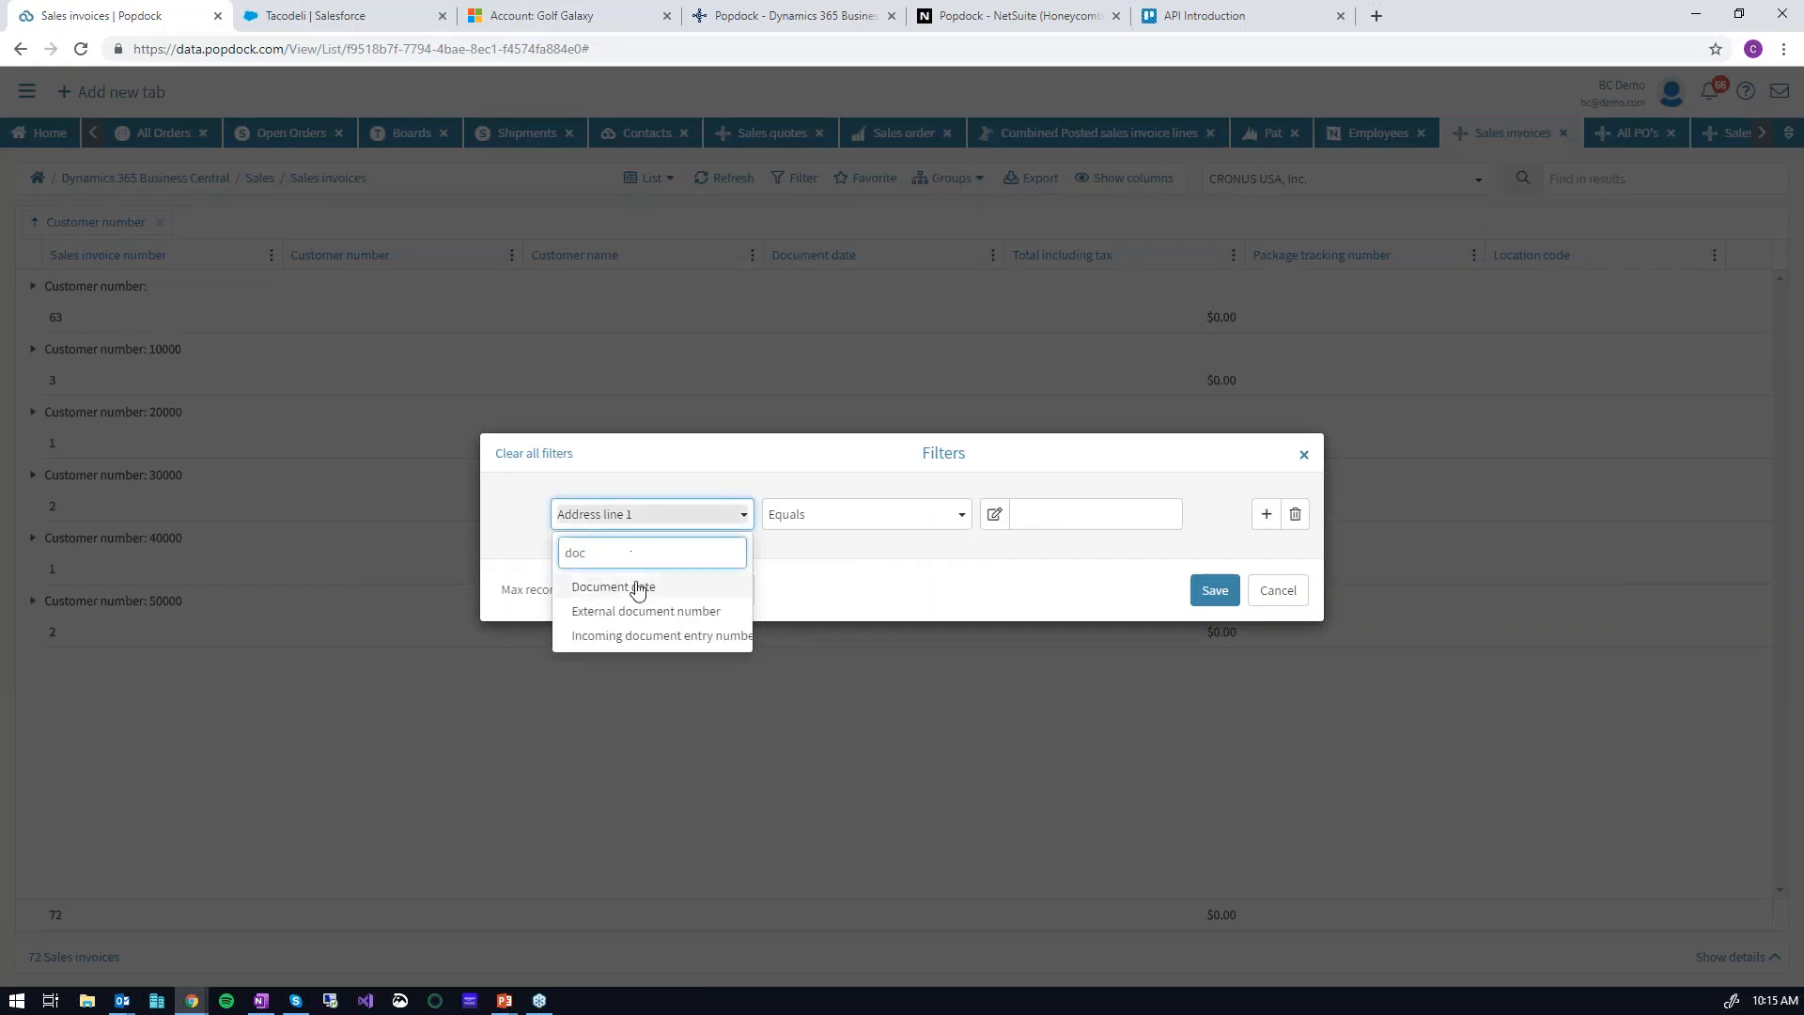
pyautogui.click(629, 586)
# - Set the Document date filter to Greater than, compared with Start of year, and save it
pyautogui.click(961, 517)
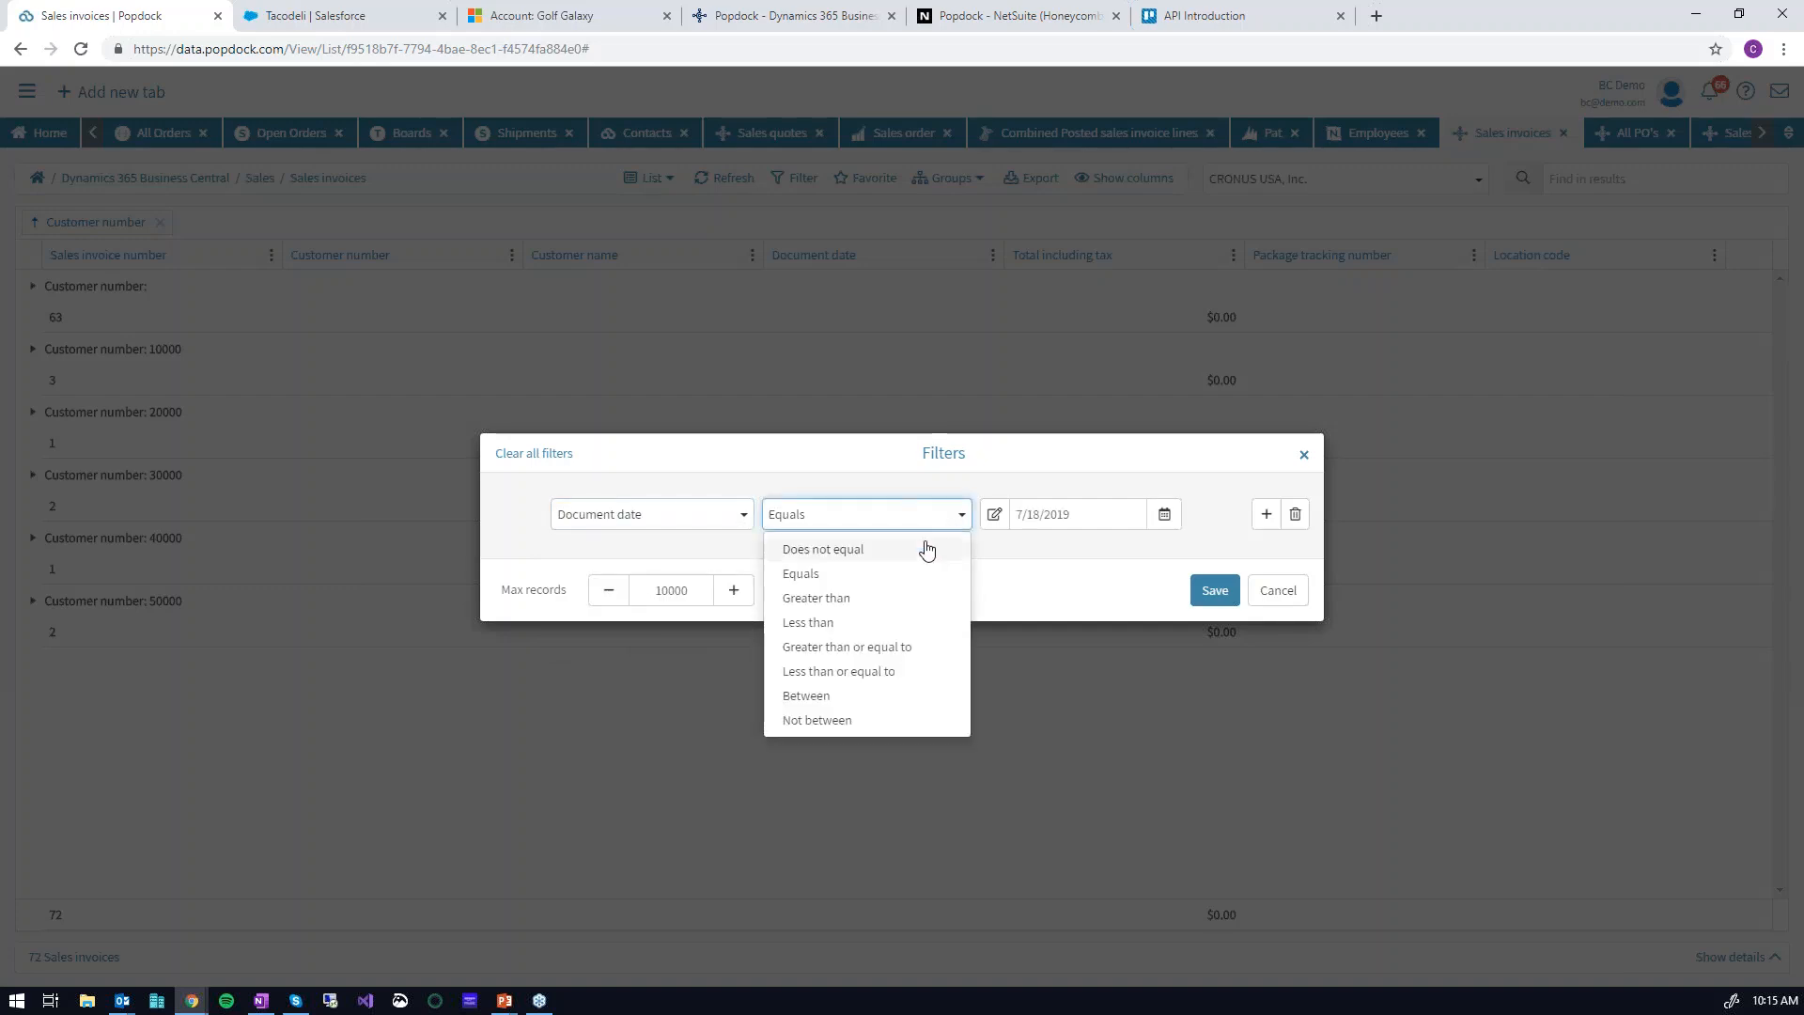
pyautogui.click(839, 596)
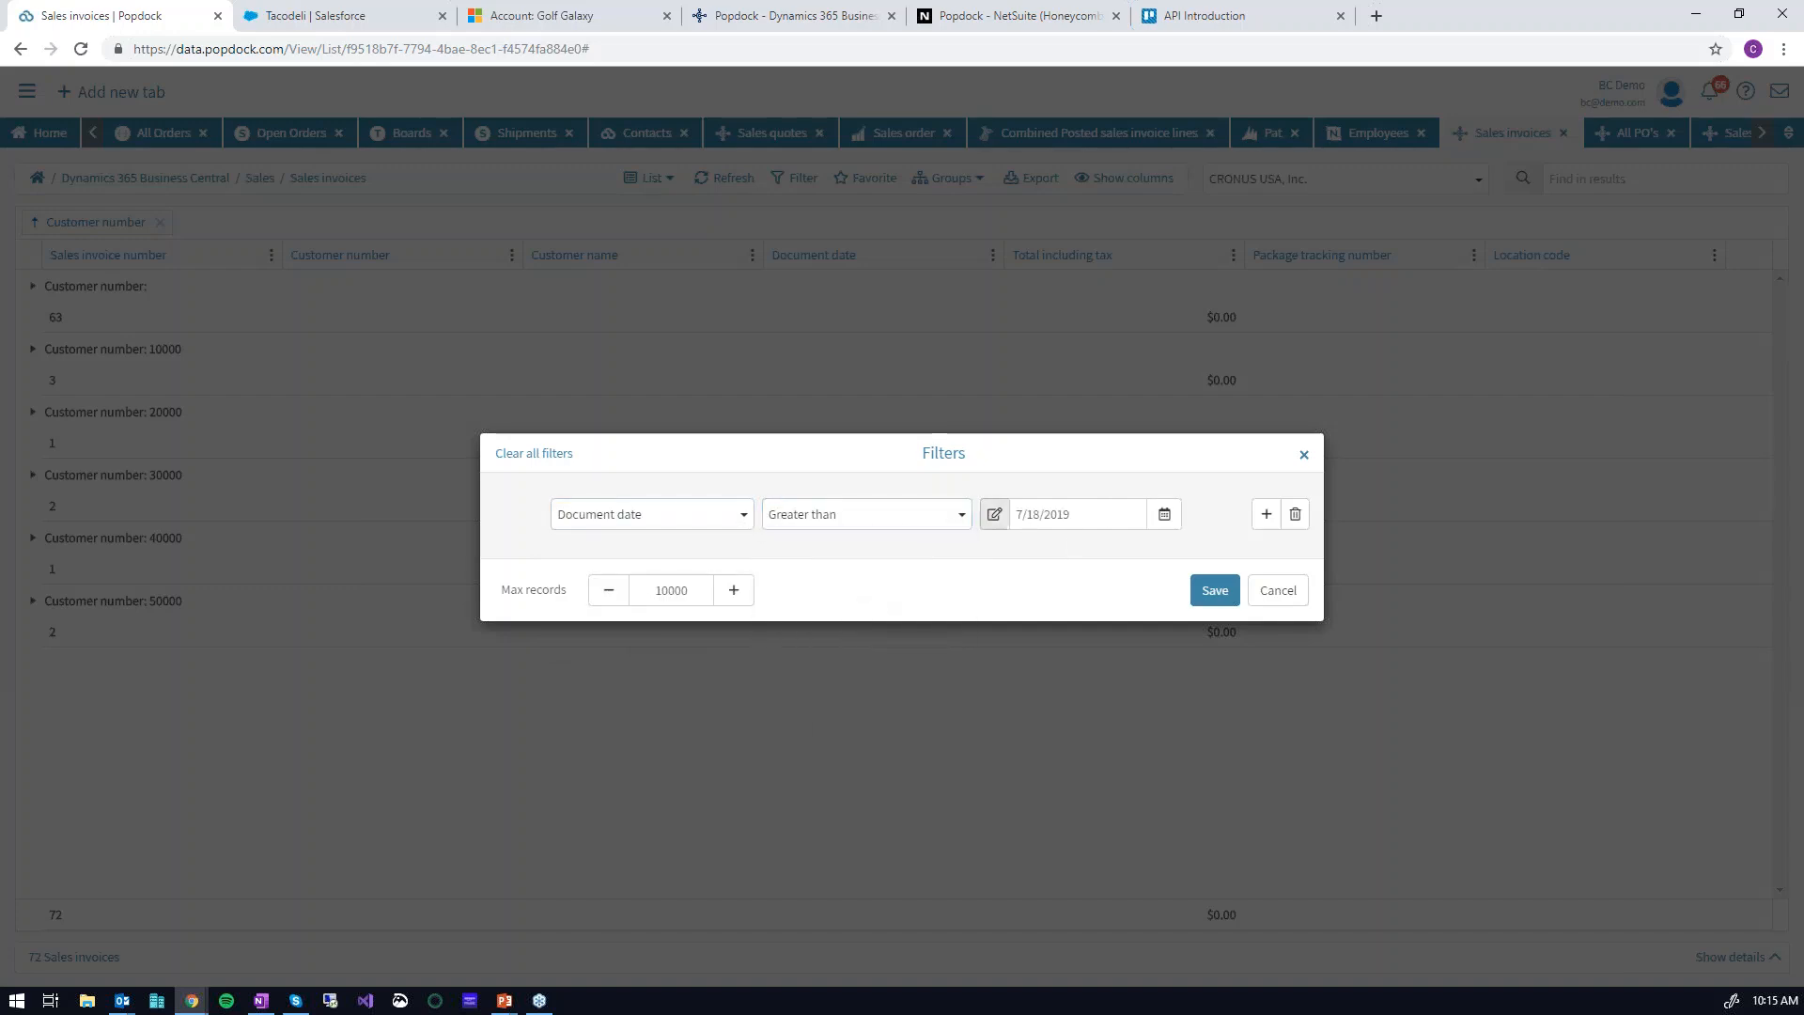
pyautogui.click(993, 514)
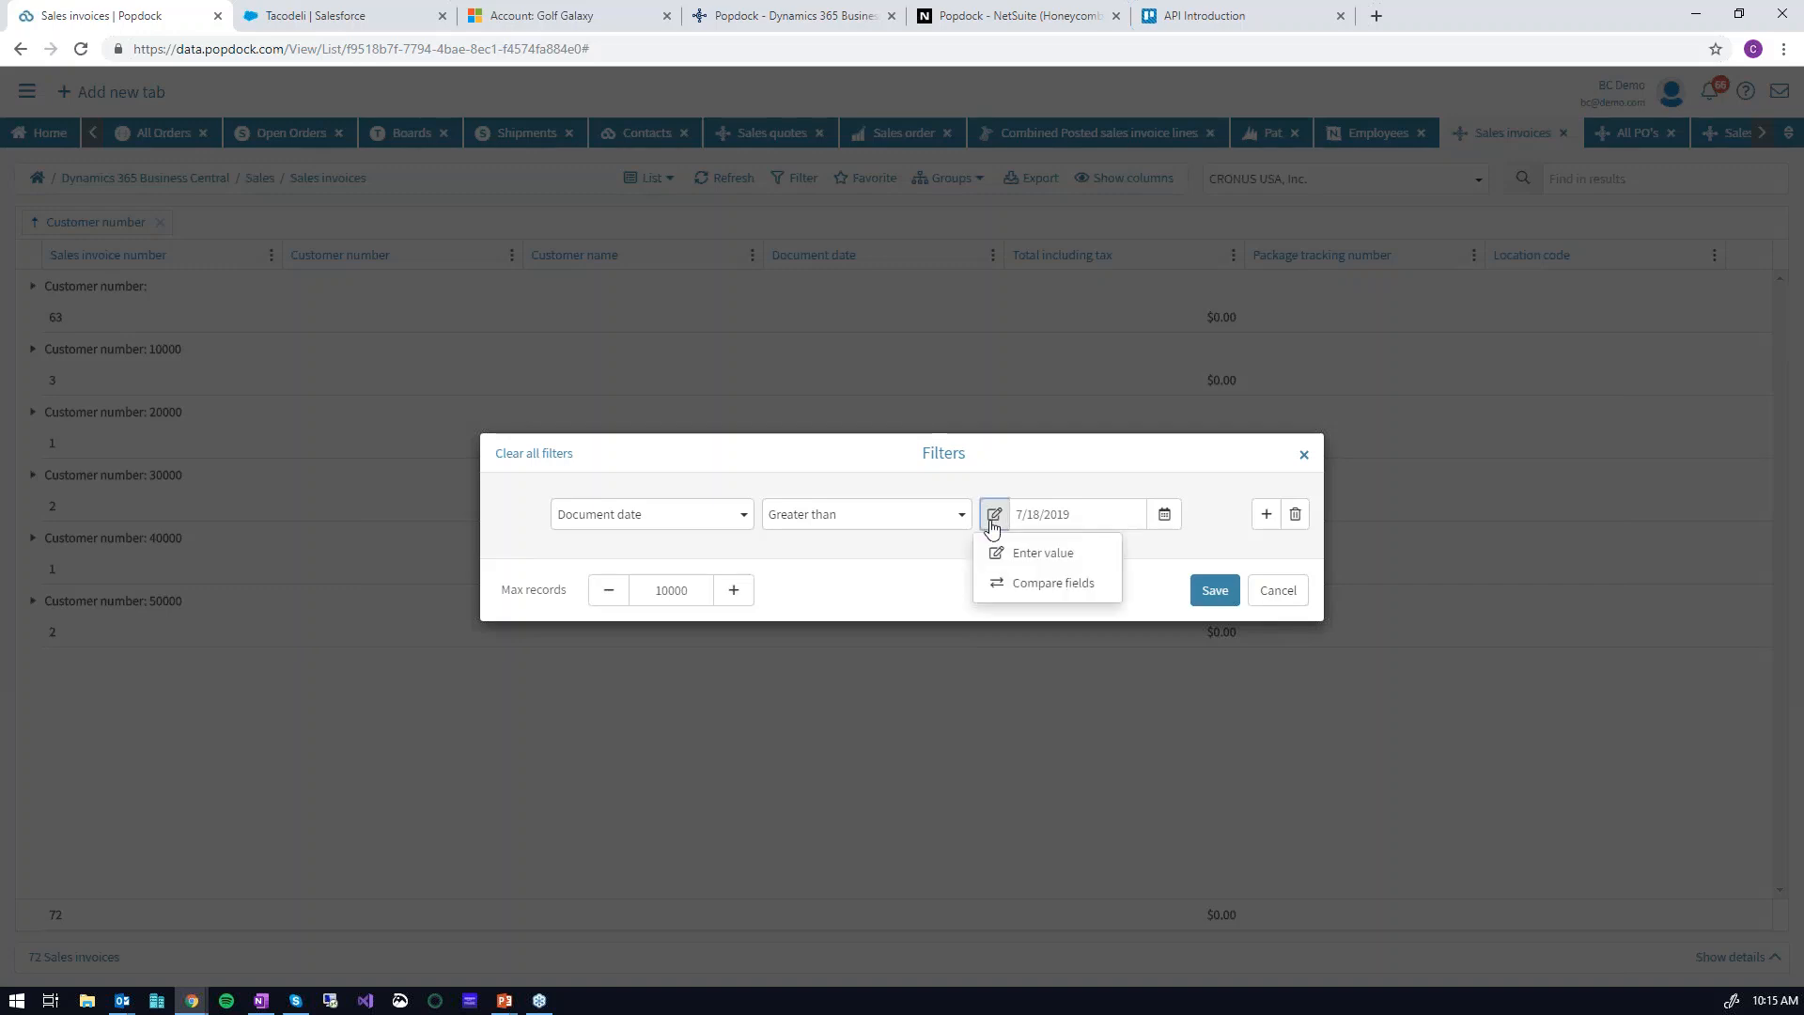
pyautogui.click(1071, 584)
pyautogui.click(1159, 516)
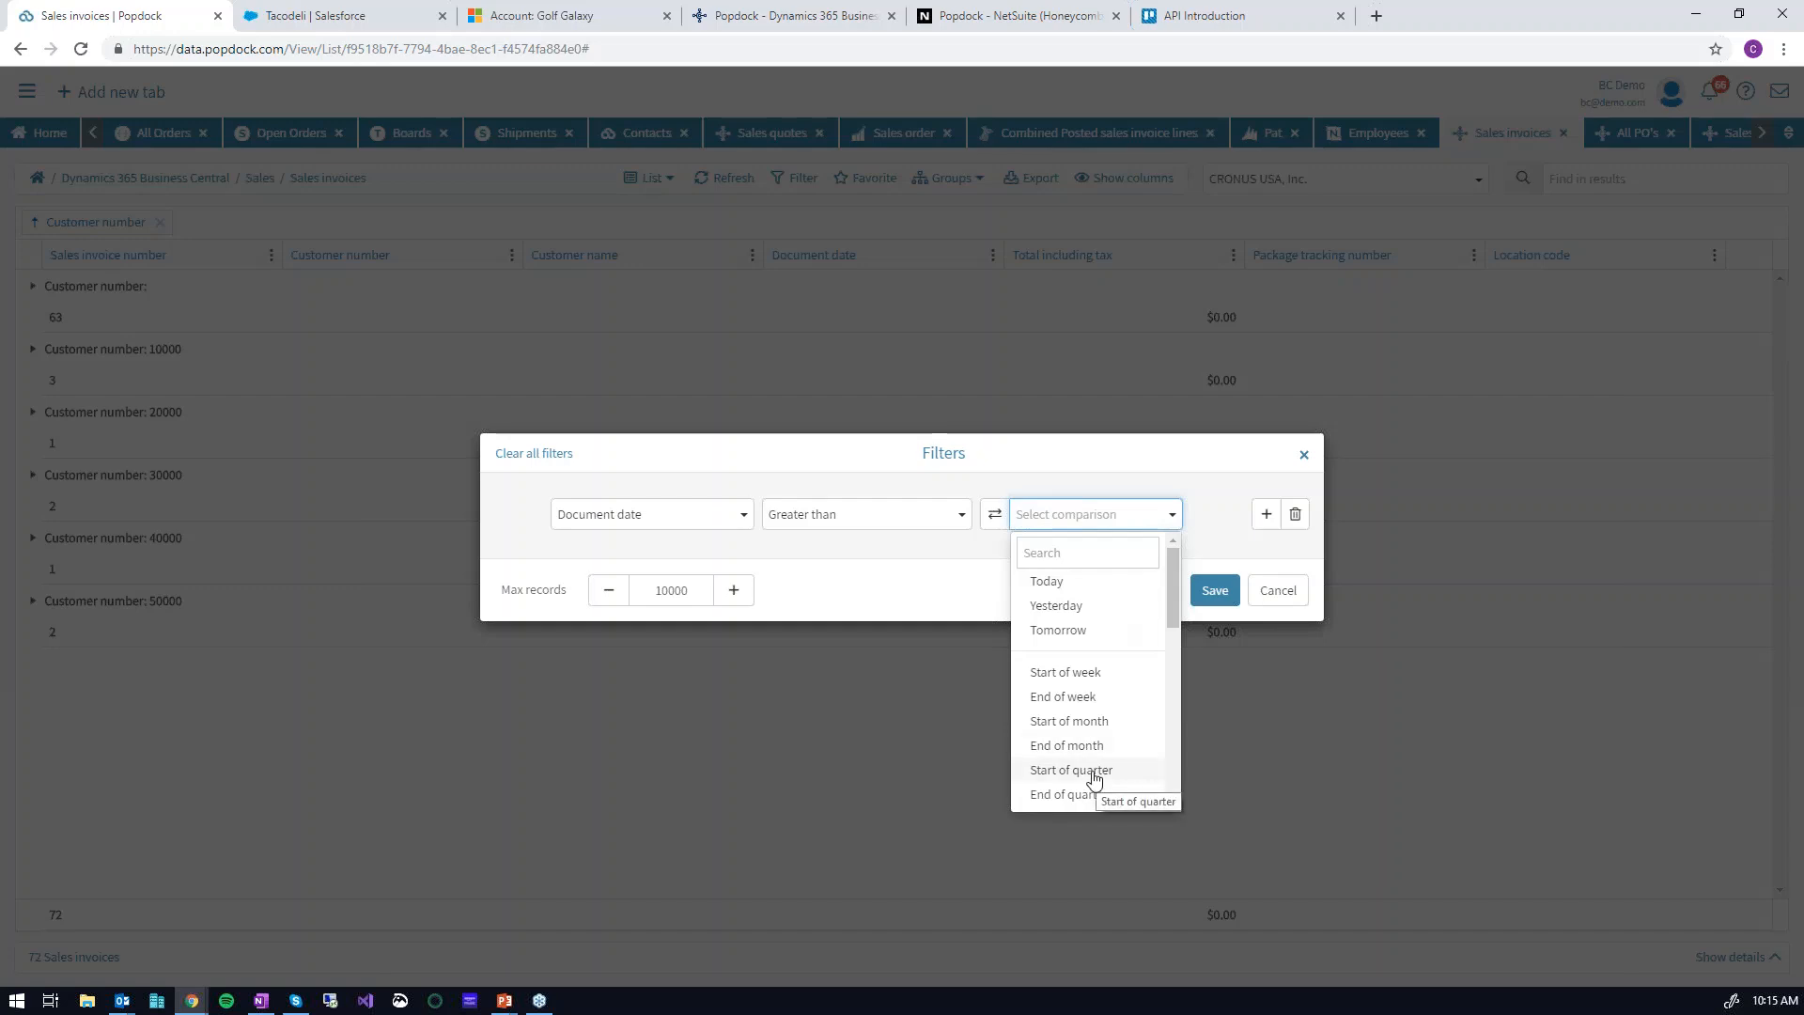
pyautogui.scroll(-2, 1099, 772)
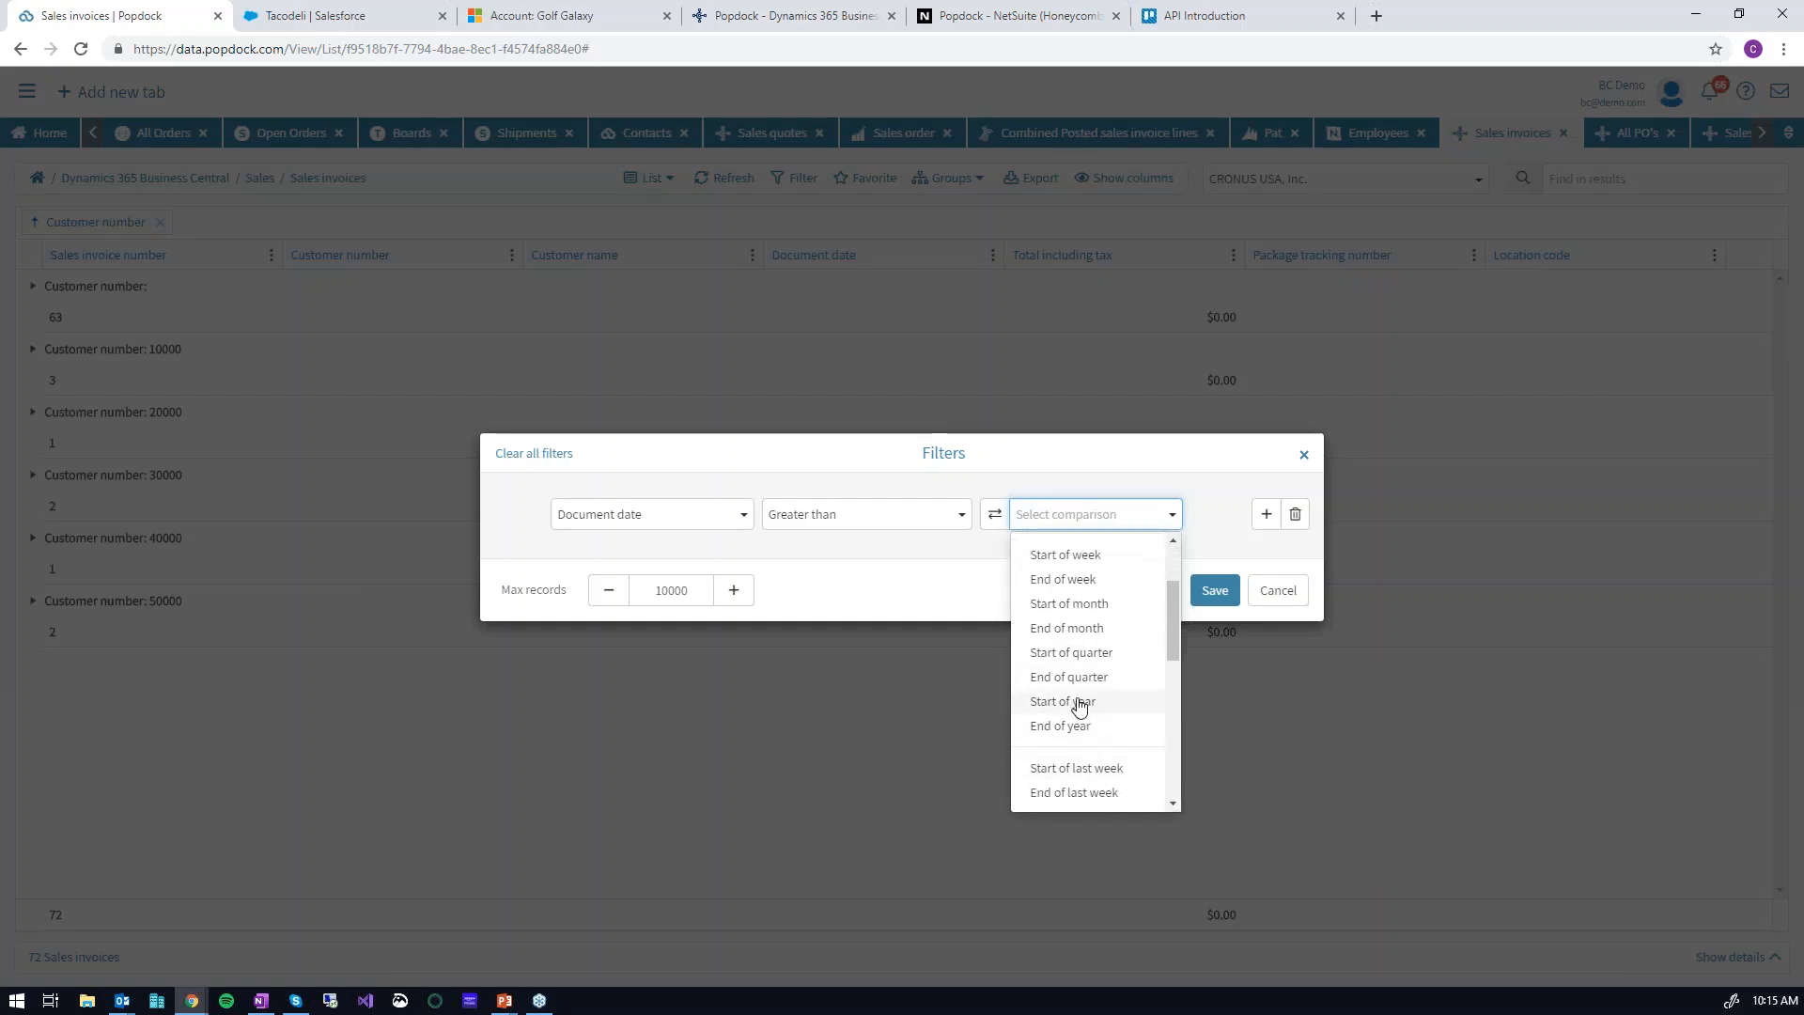
pyautogui.click(1079, 706)
pyautogui.click(1214, 590)
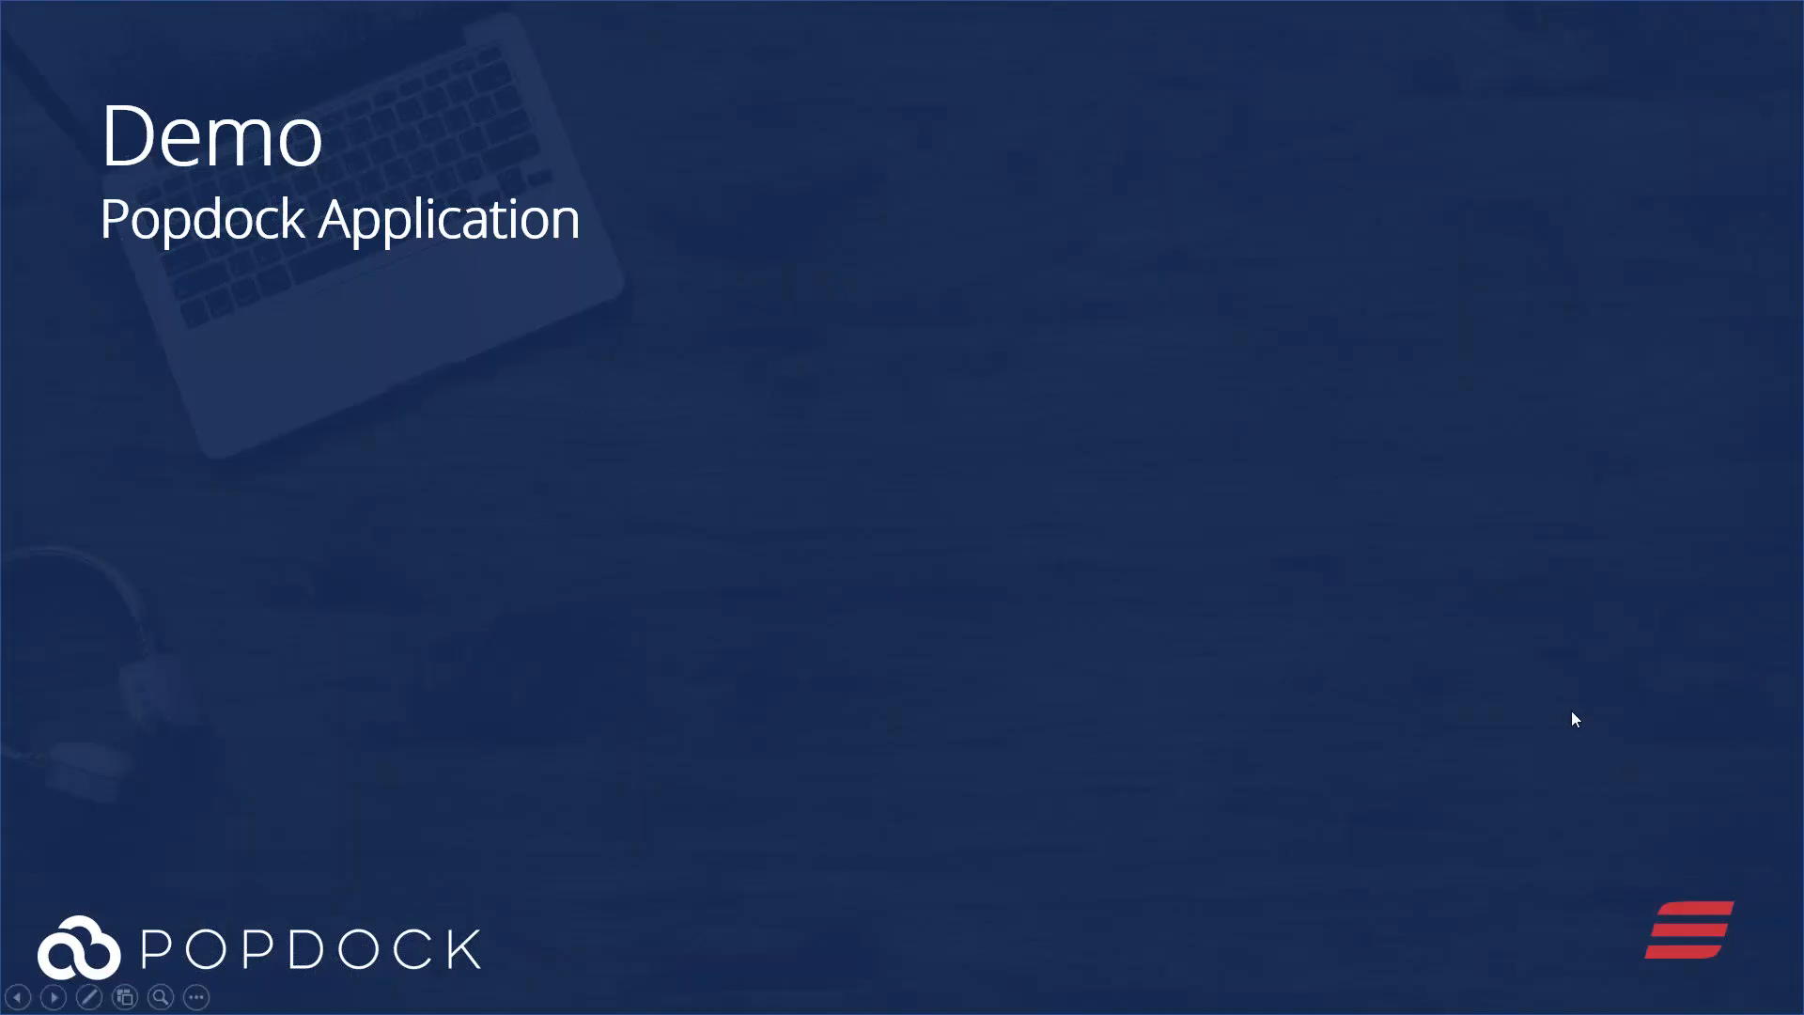
pyautogui.click(1572, 711)
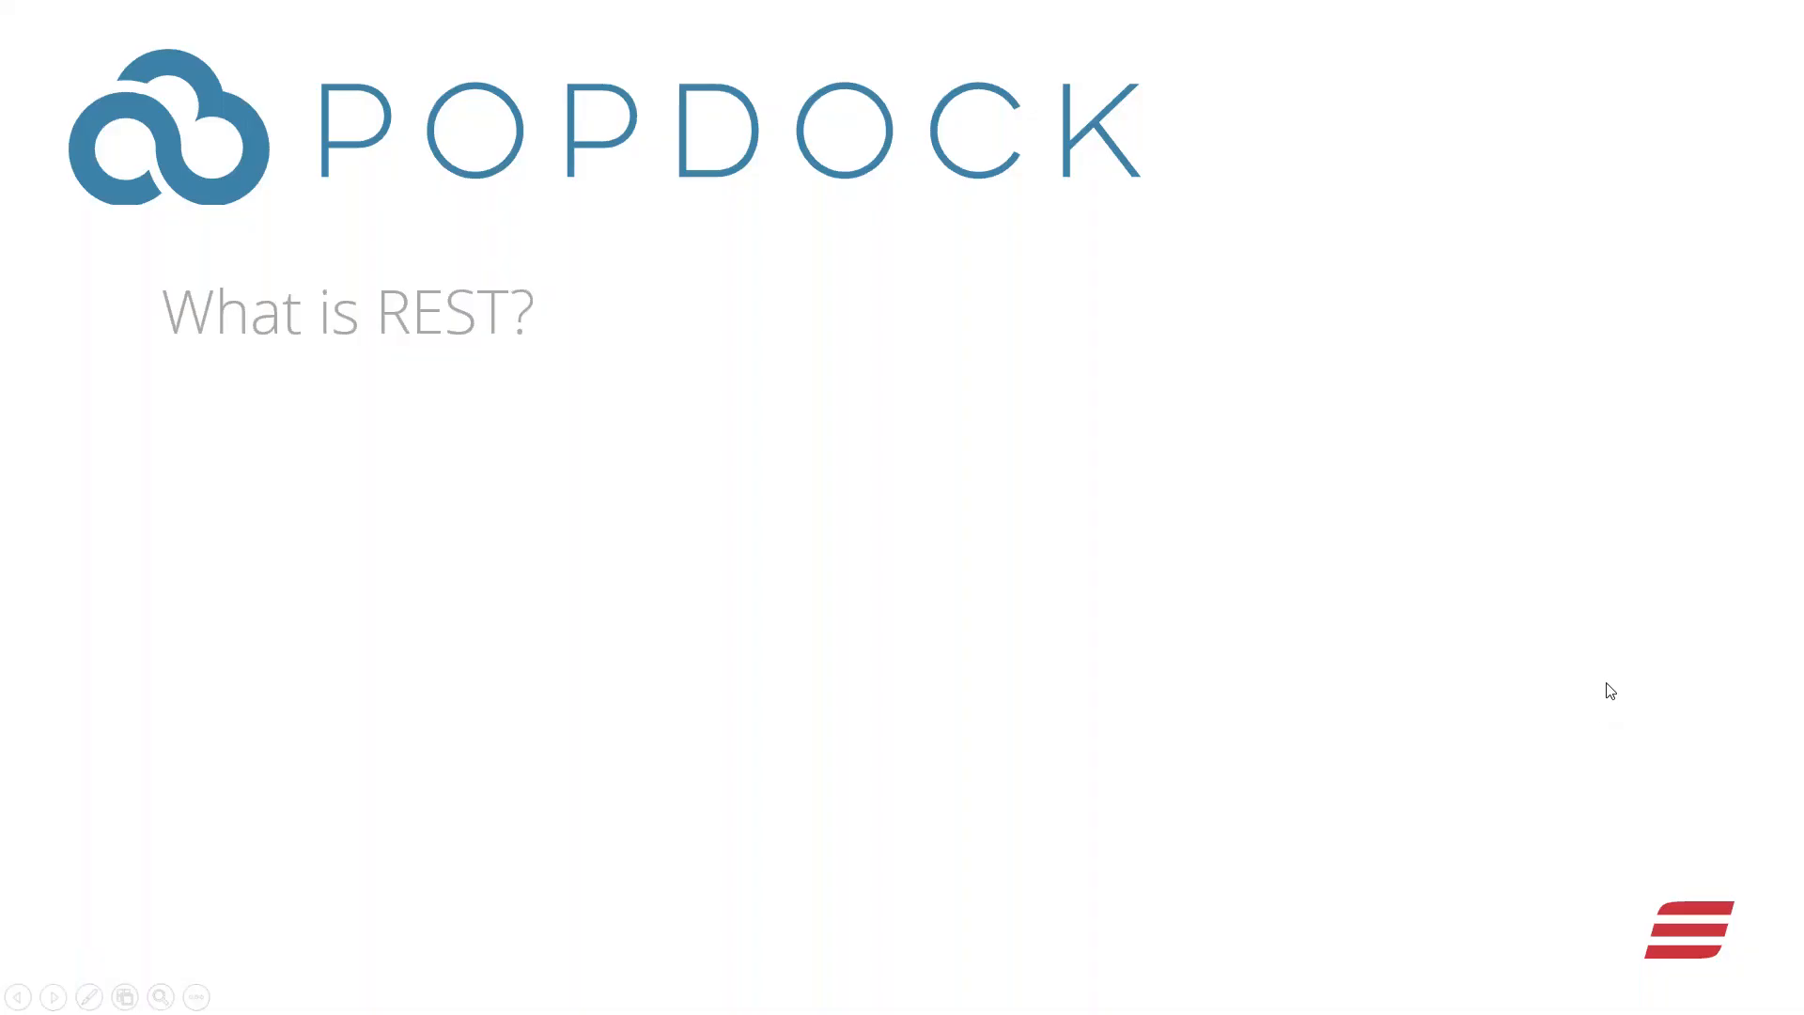
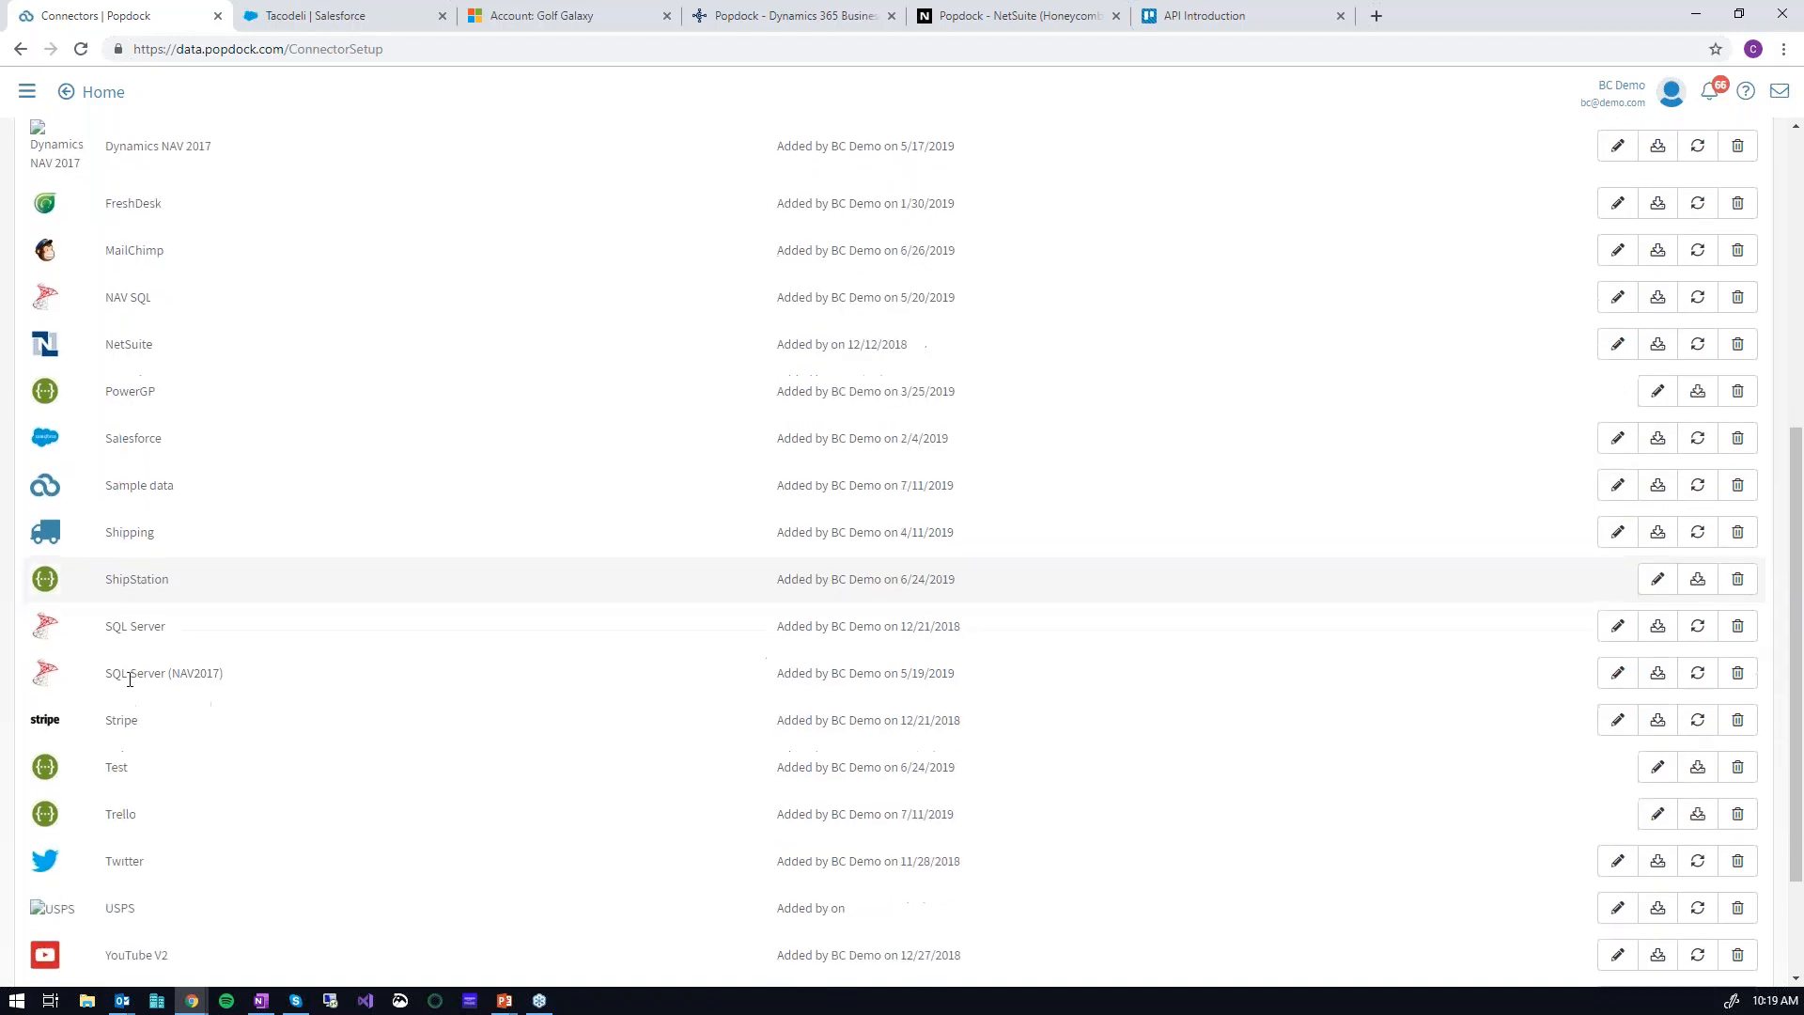
# - Open the Trello connector for editing and switch to Trello's API Introduction documentation
pyautogui.scroll(-2, 75, 806)
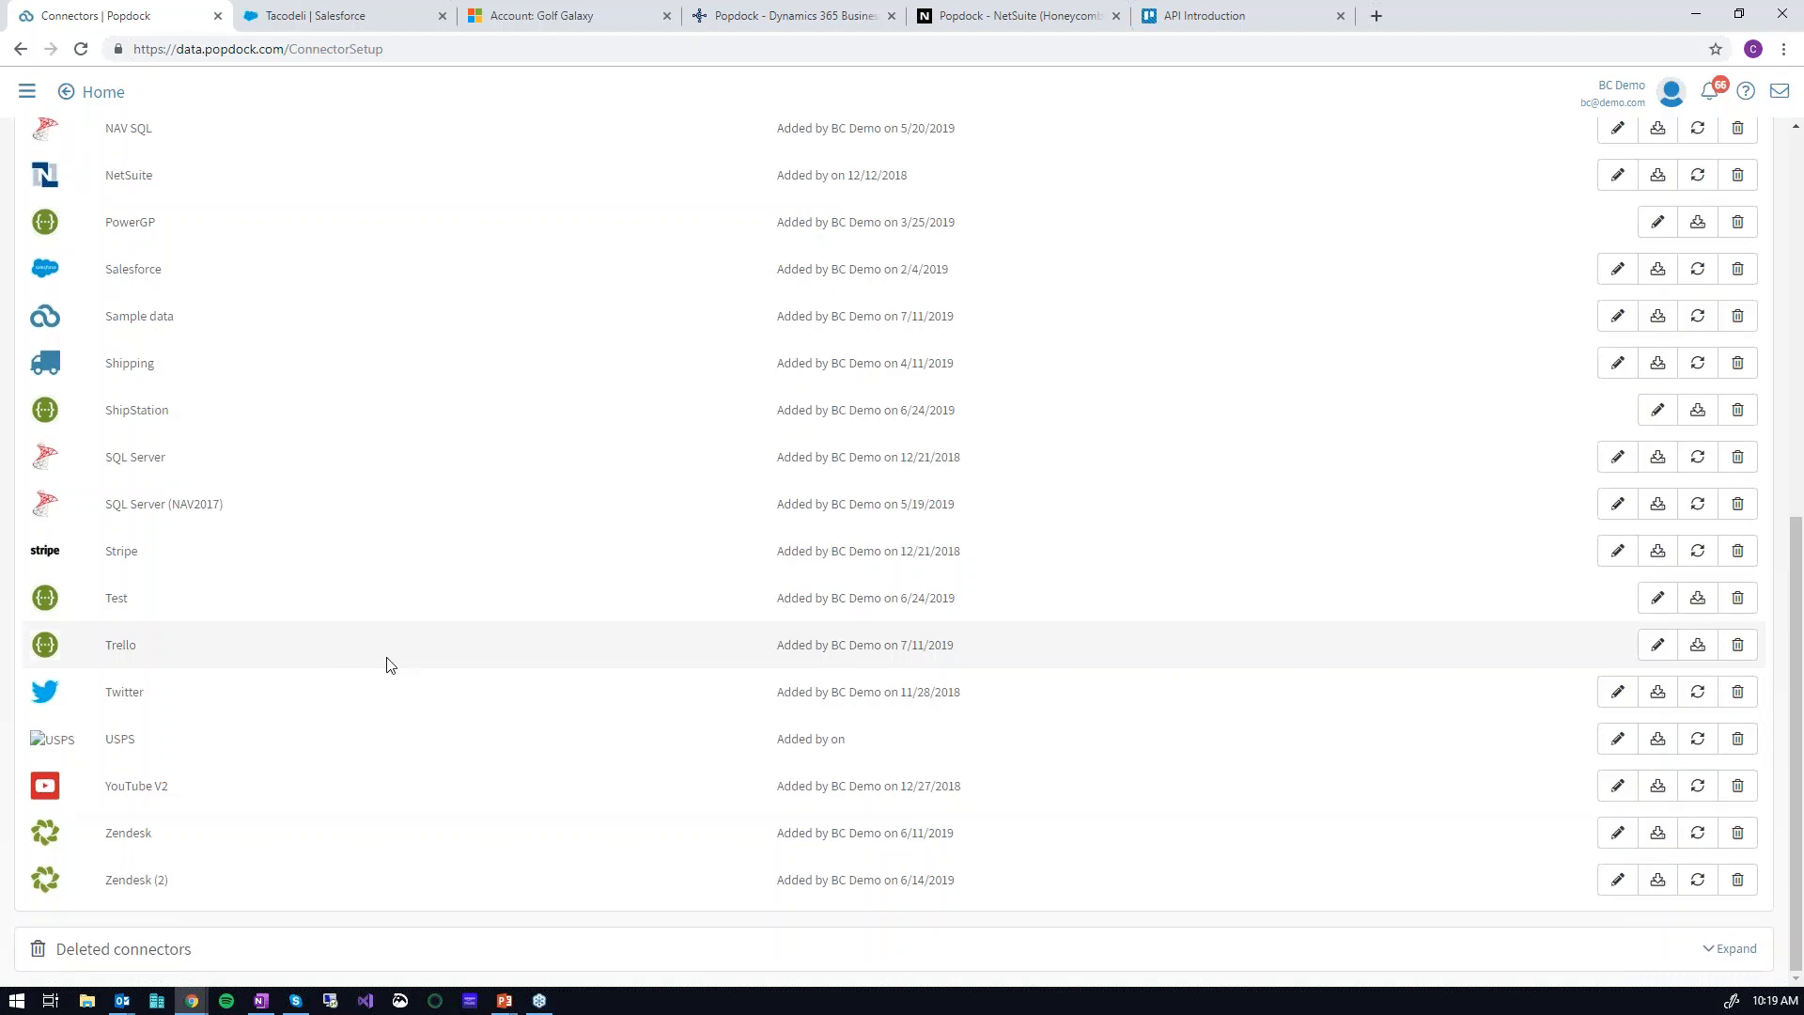
pyautogui.click(1657, 646)
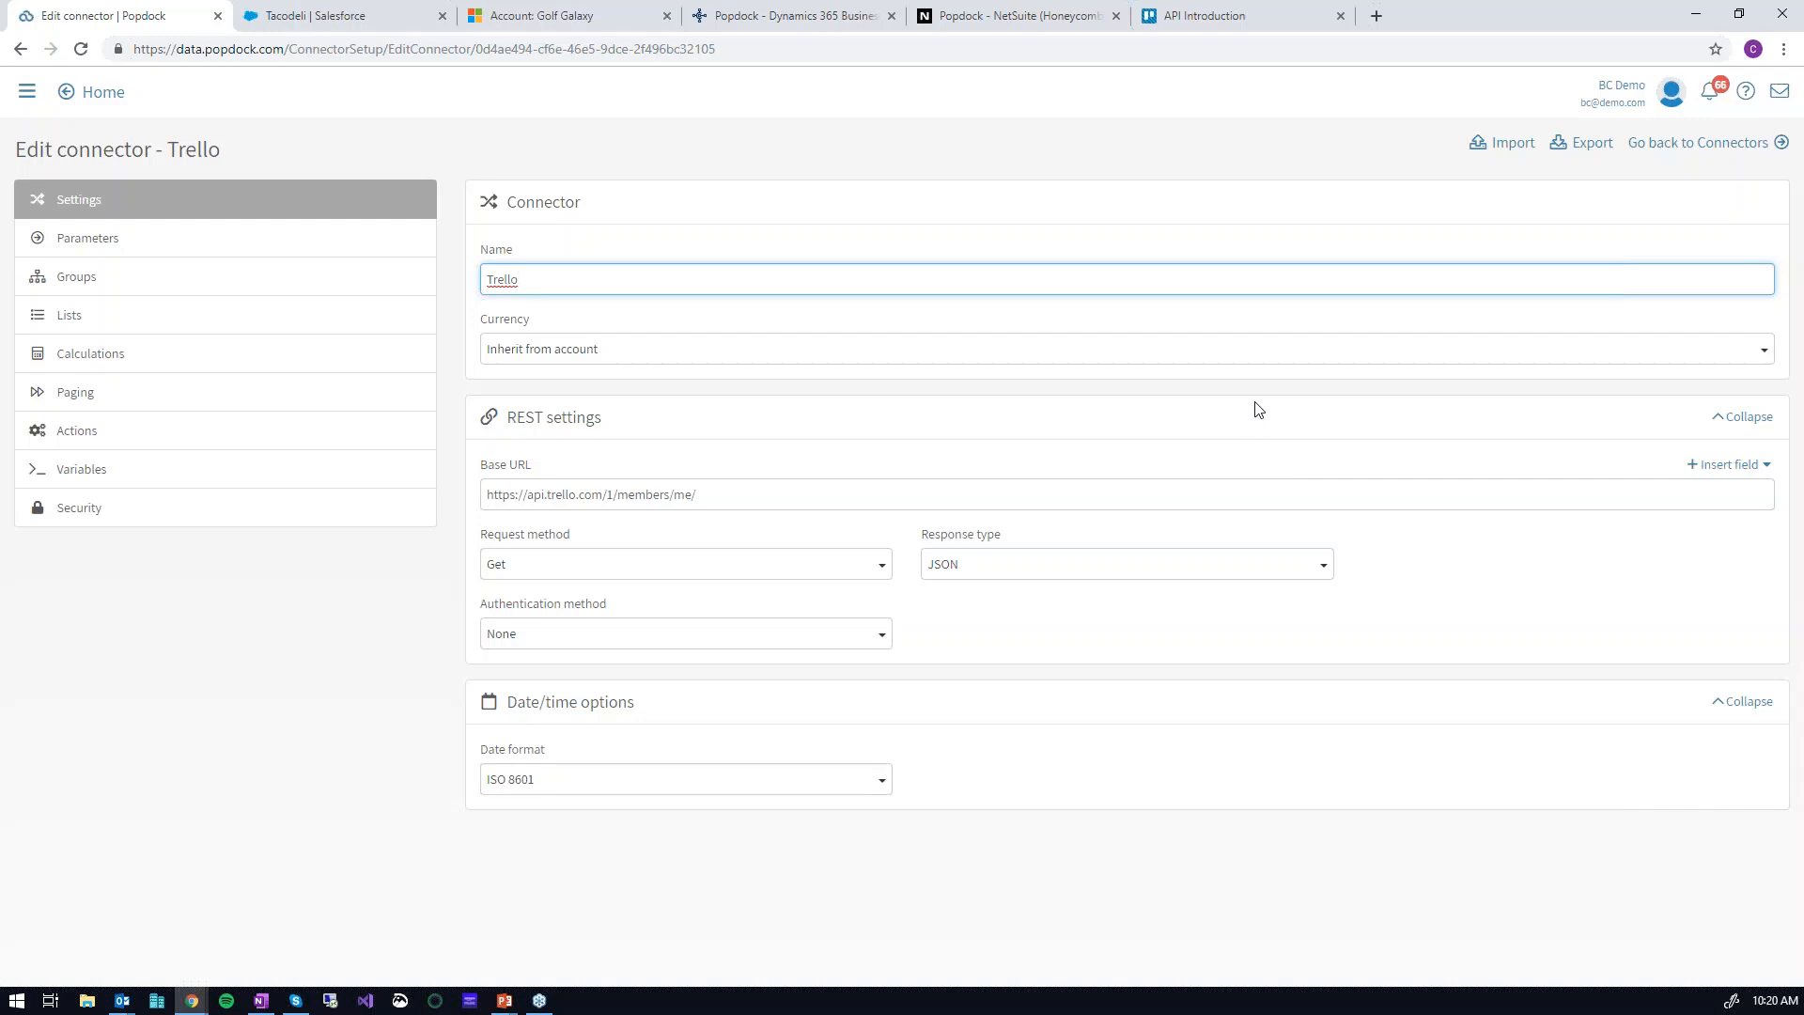
pyautogui.click(1249, 20)
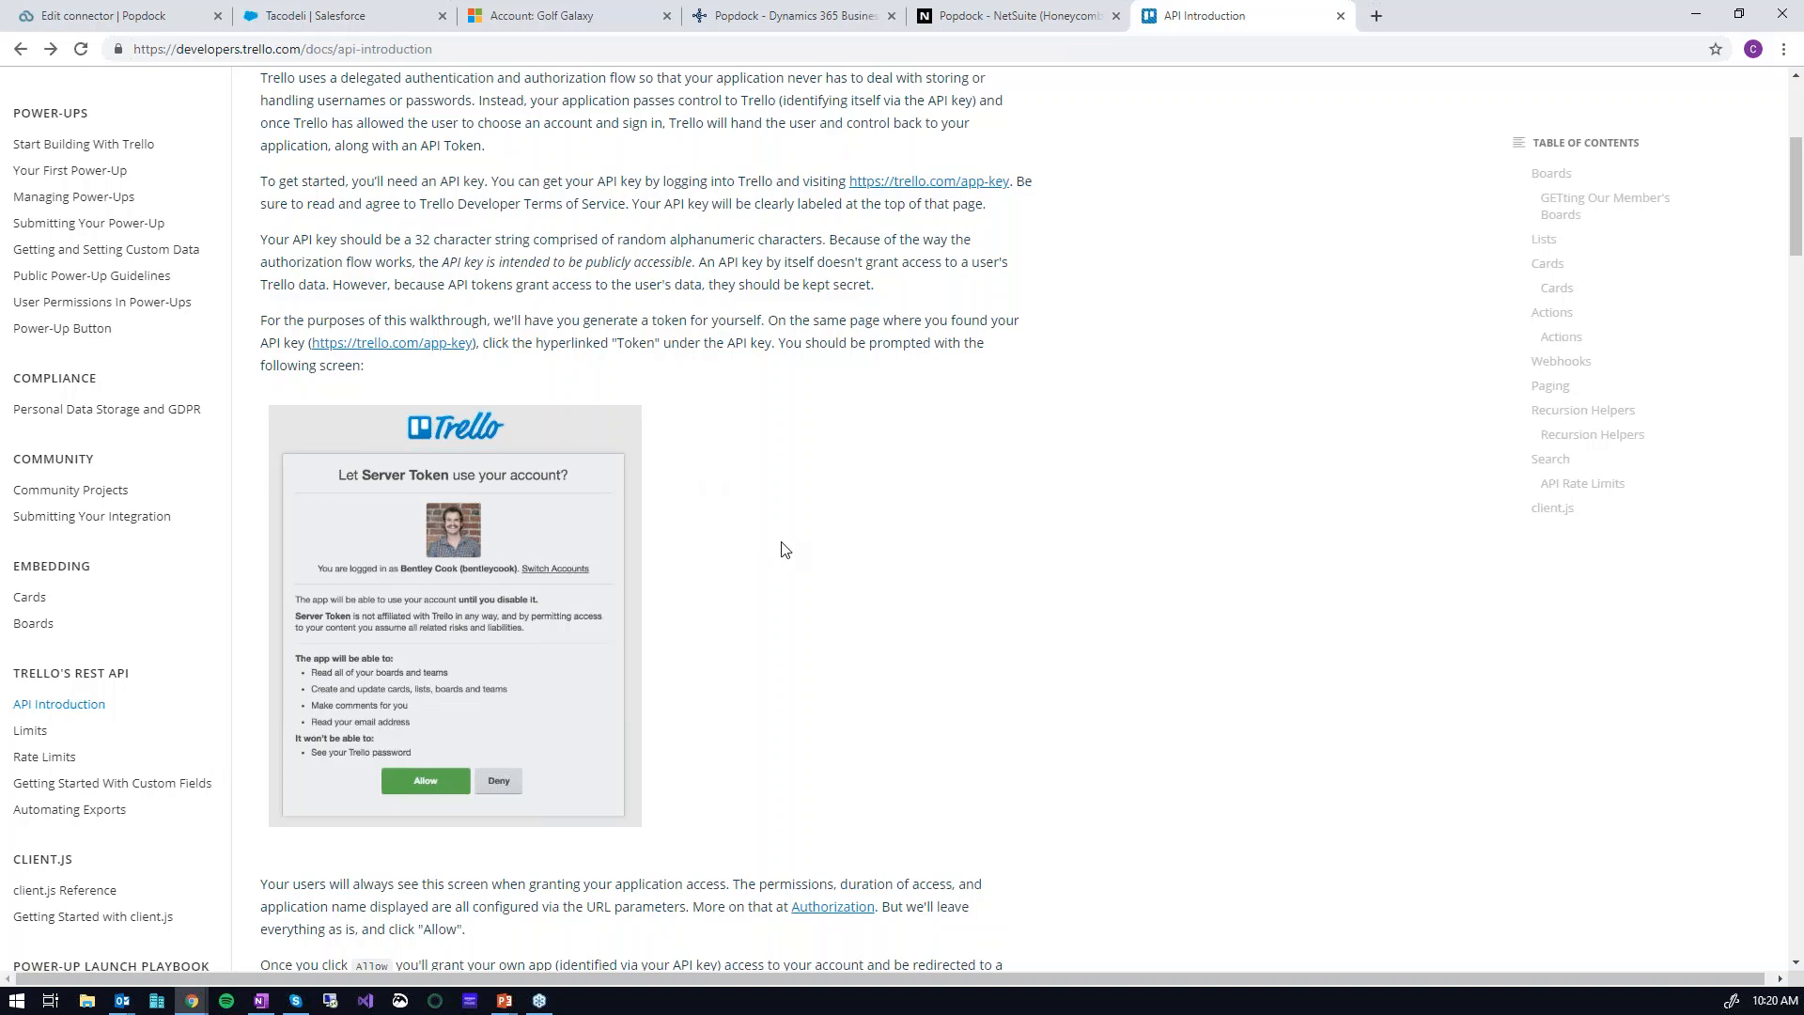
# - Review the API documentation's Authentication and Authorization section, then check the available authentication methods in the Trello connector's REST settings
pyautogui.scroll(5, 789, 475)
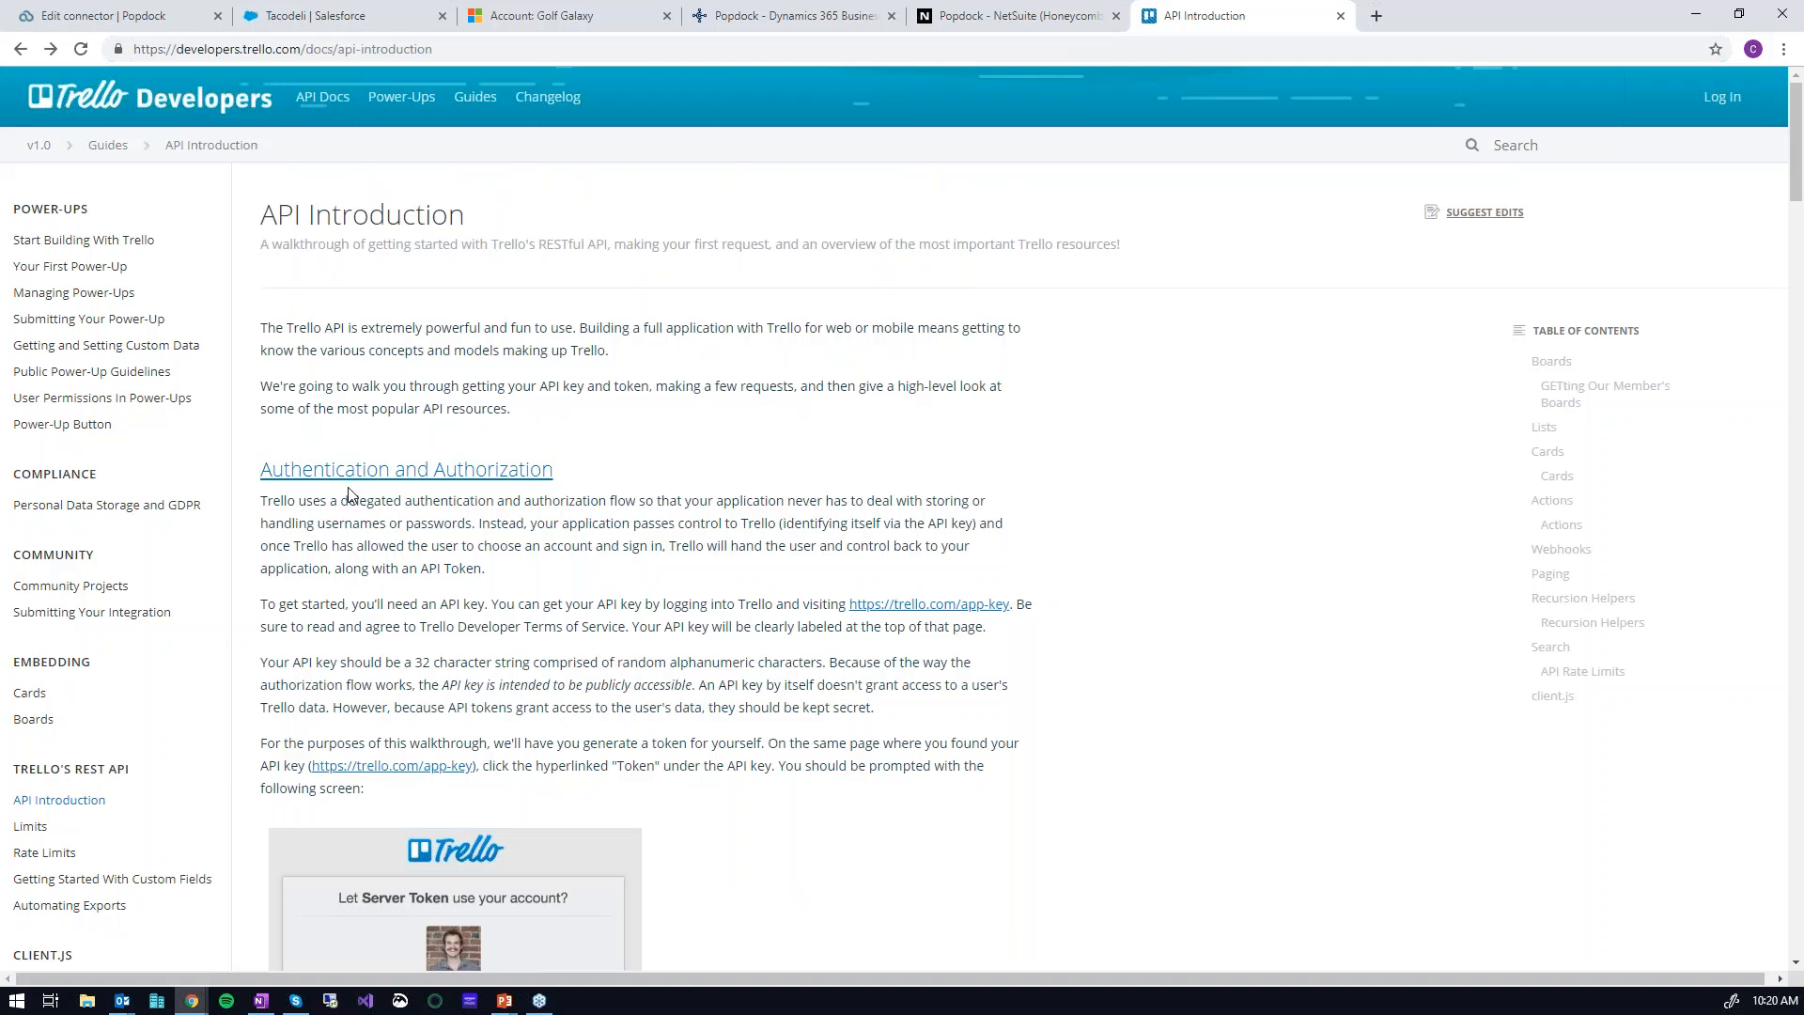
pyautogui.click(136, 20)
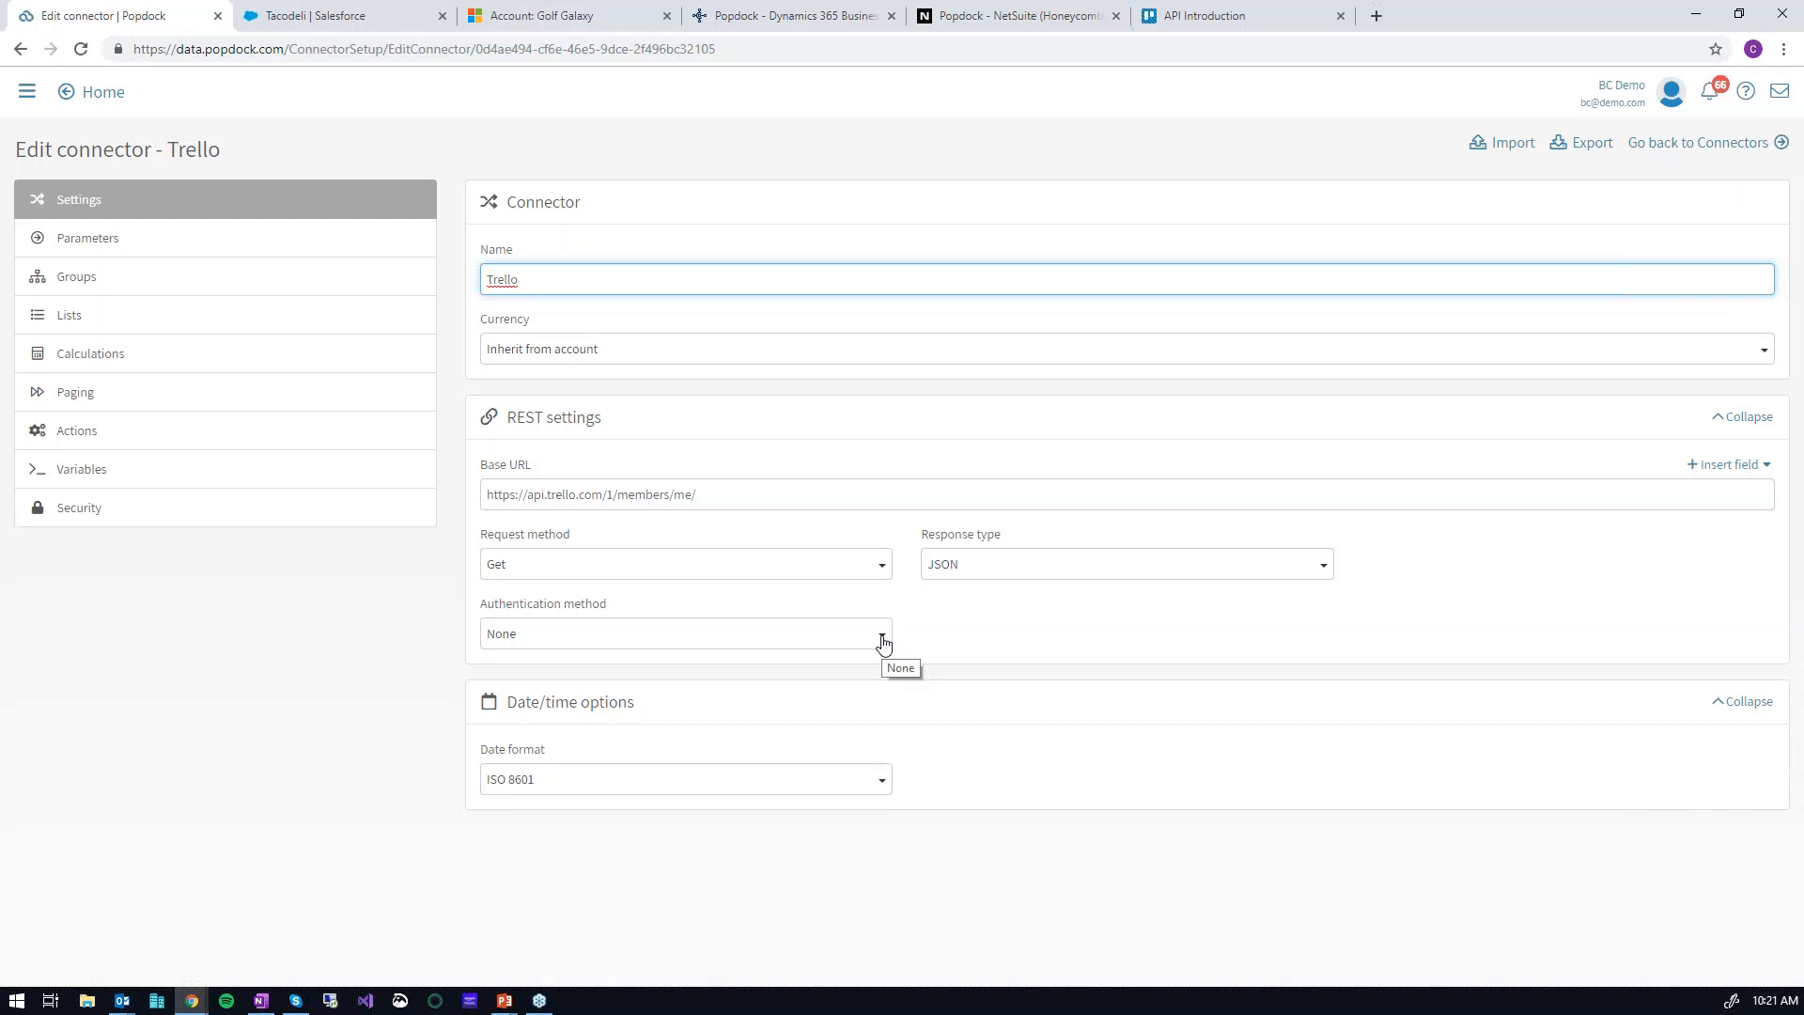
pyautogui.click(883, 644)
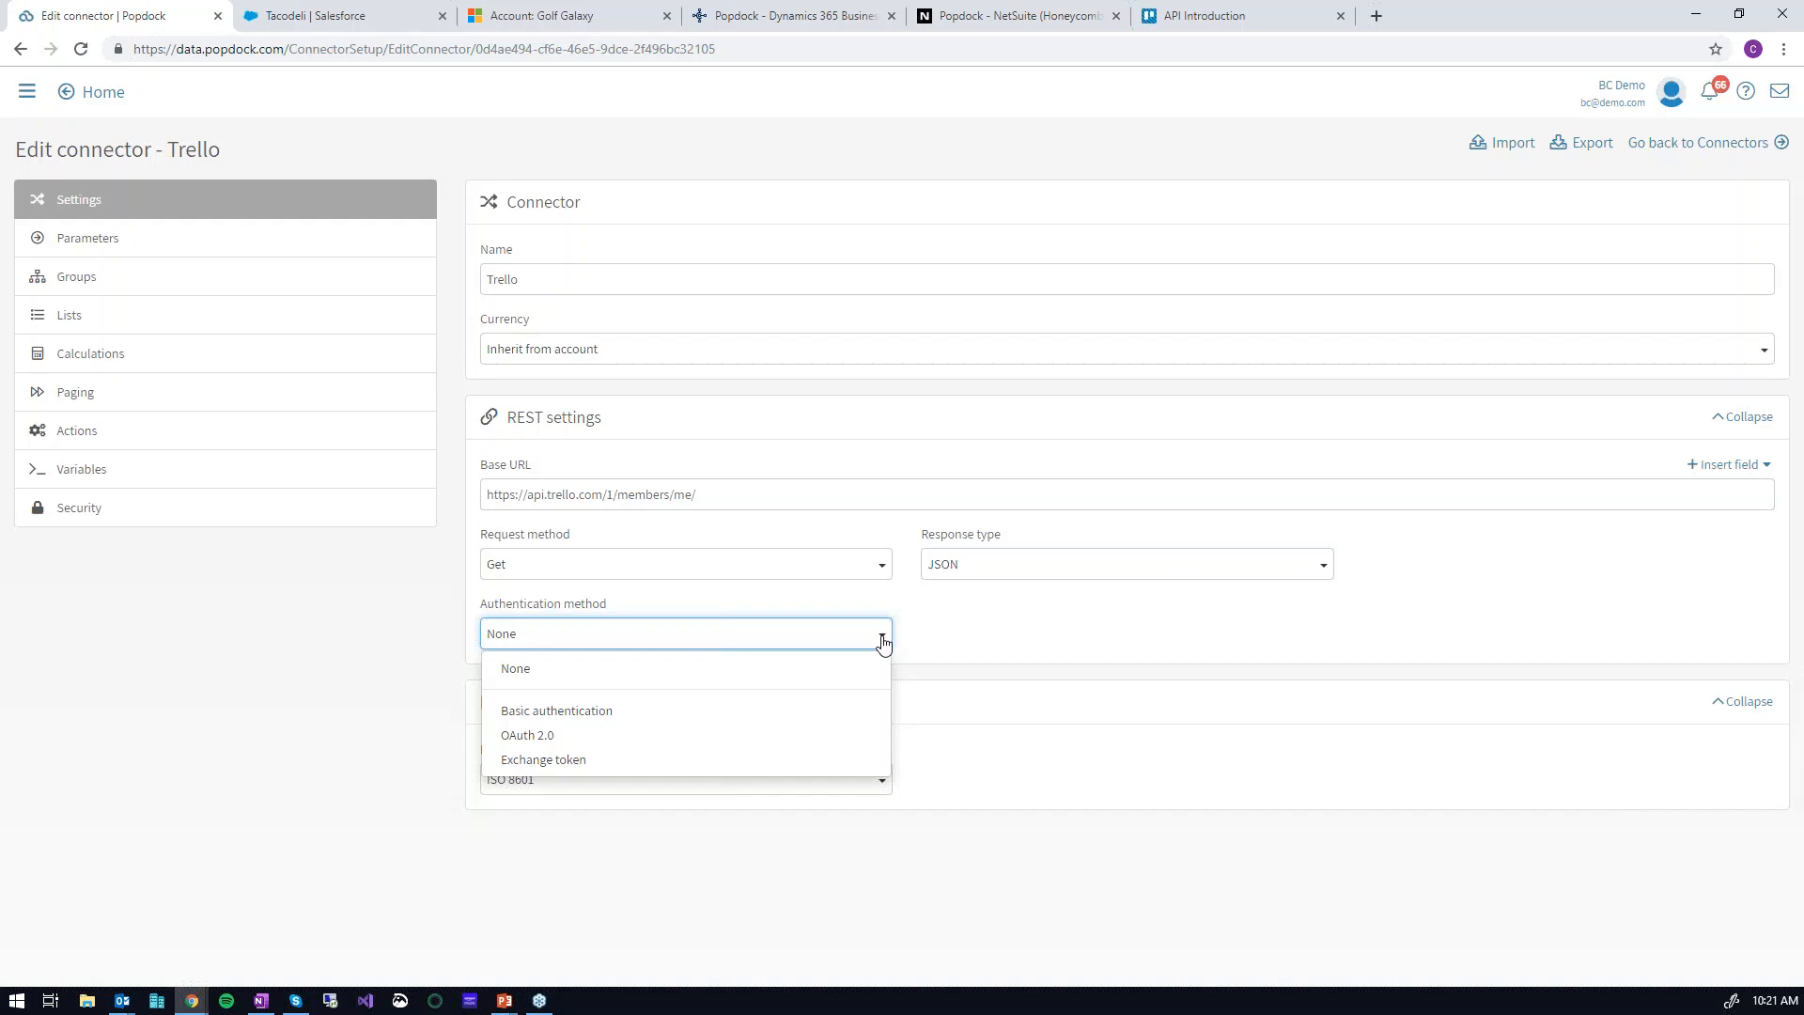
pyautogui.click(968, 626)
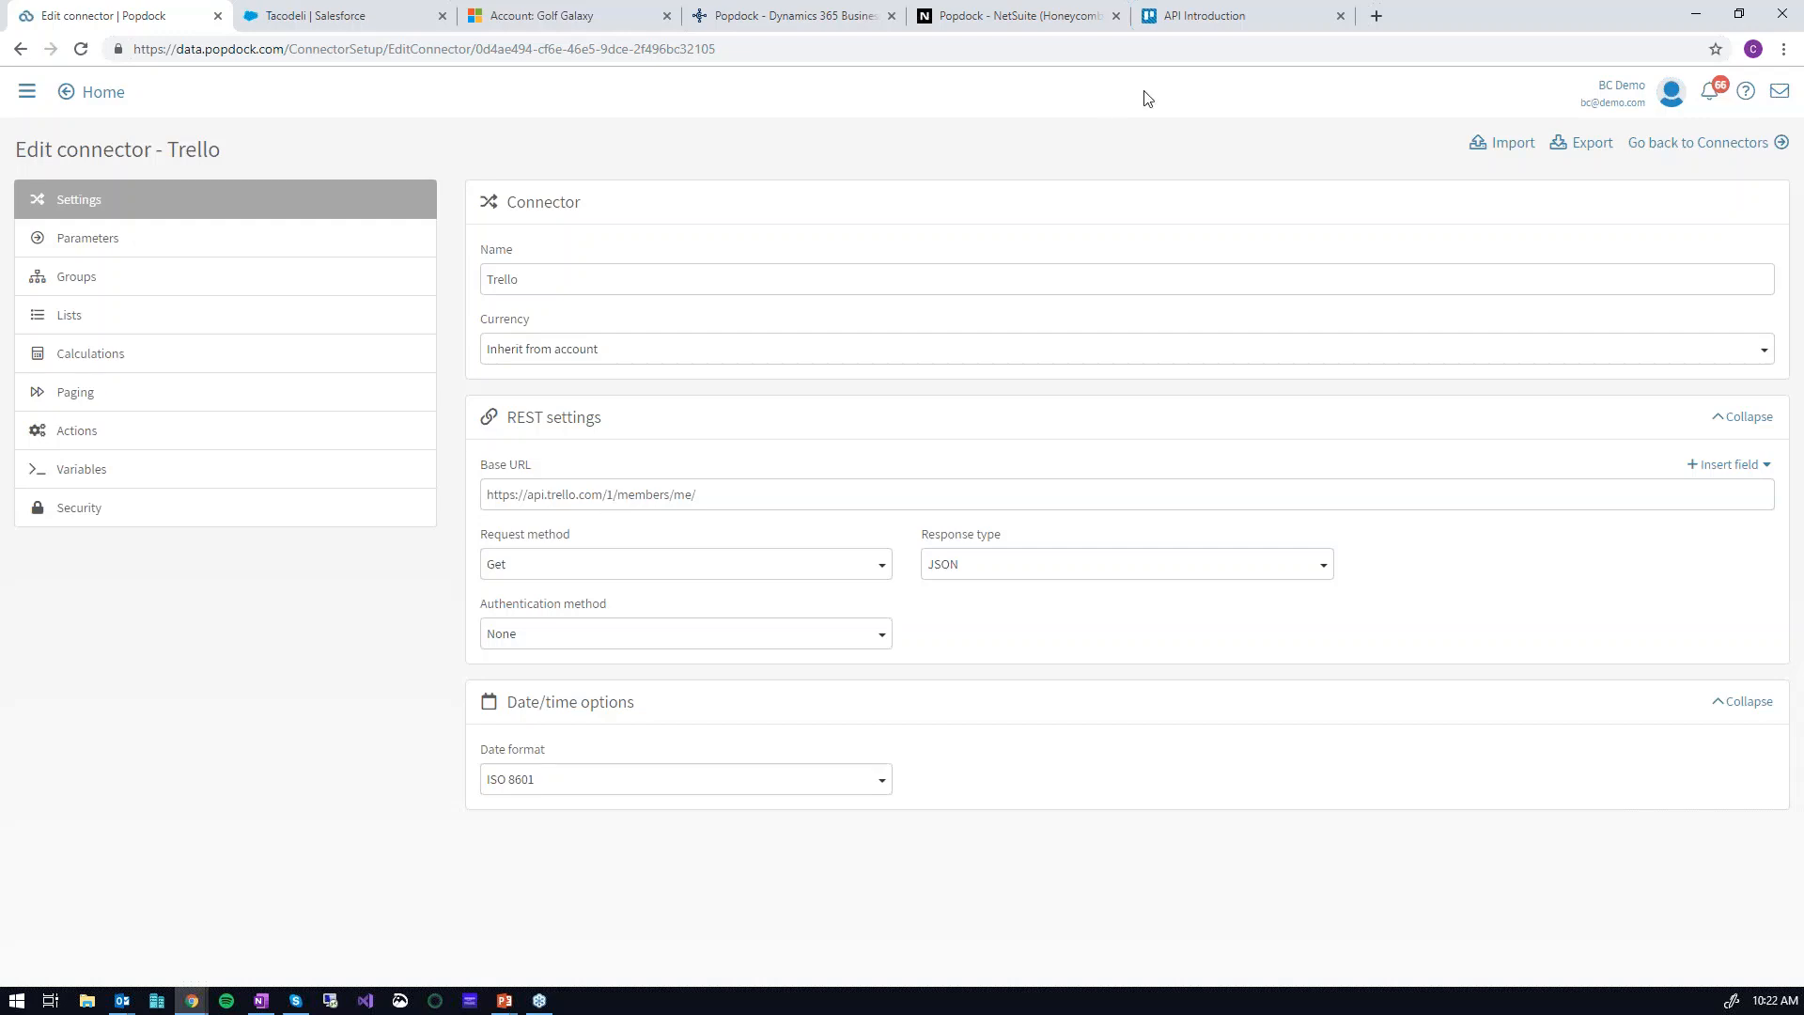
pyautogui.click(1226, 17)
pyautogui.scroll(-10, 1183, 414)
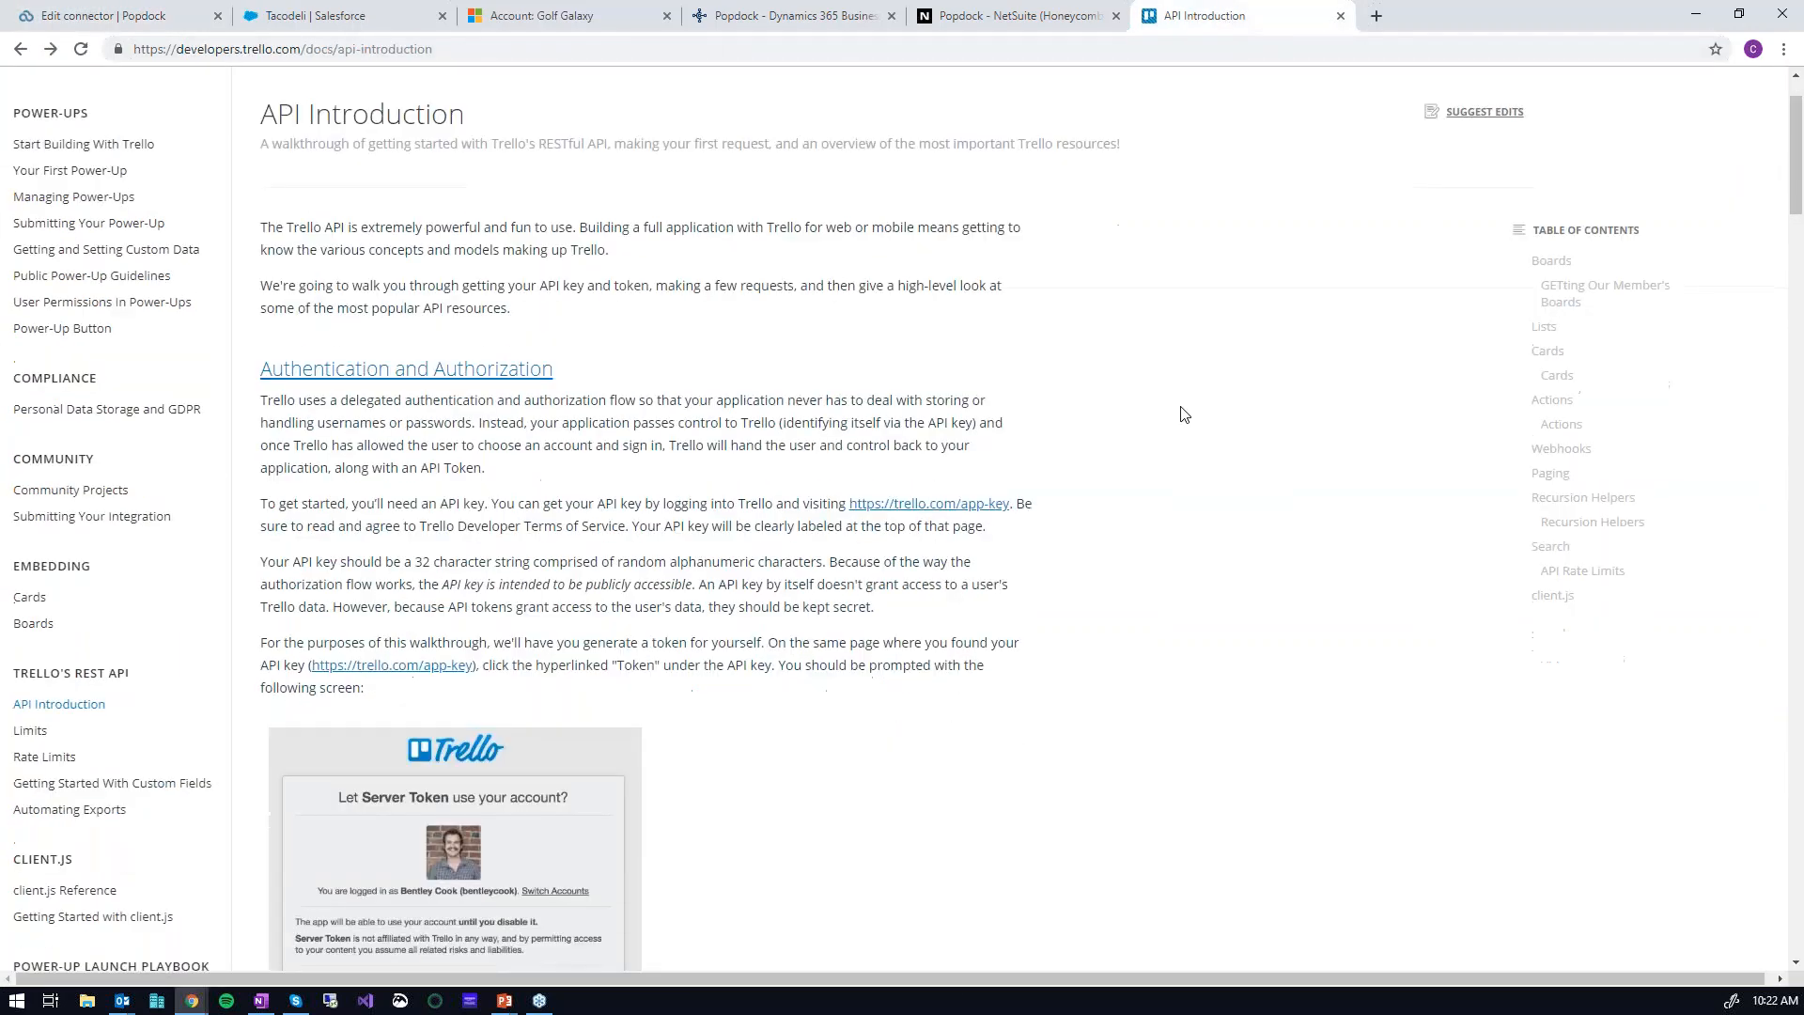
pyautogui.scroll(-2, 1183, 414)
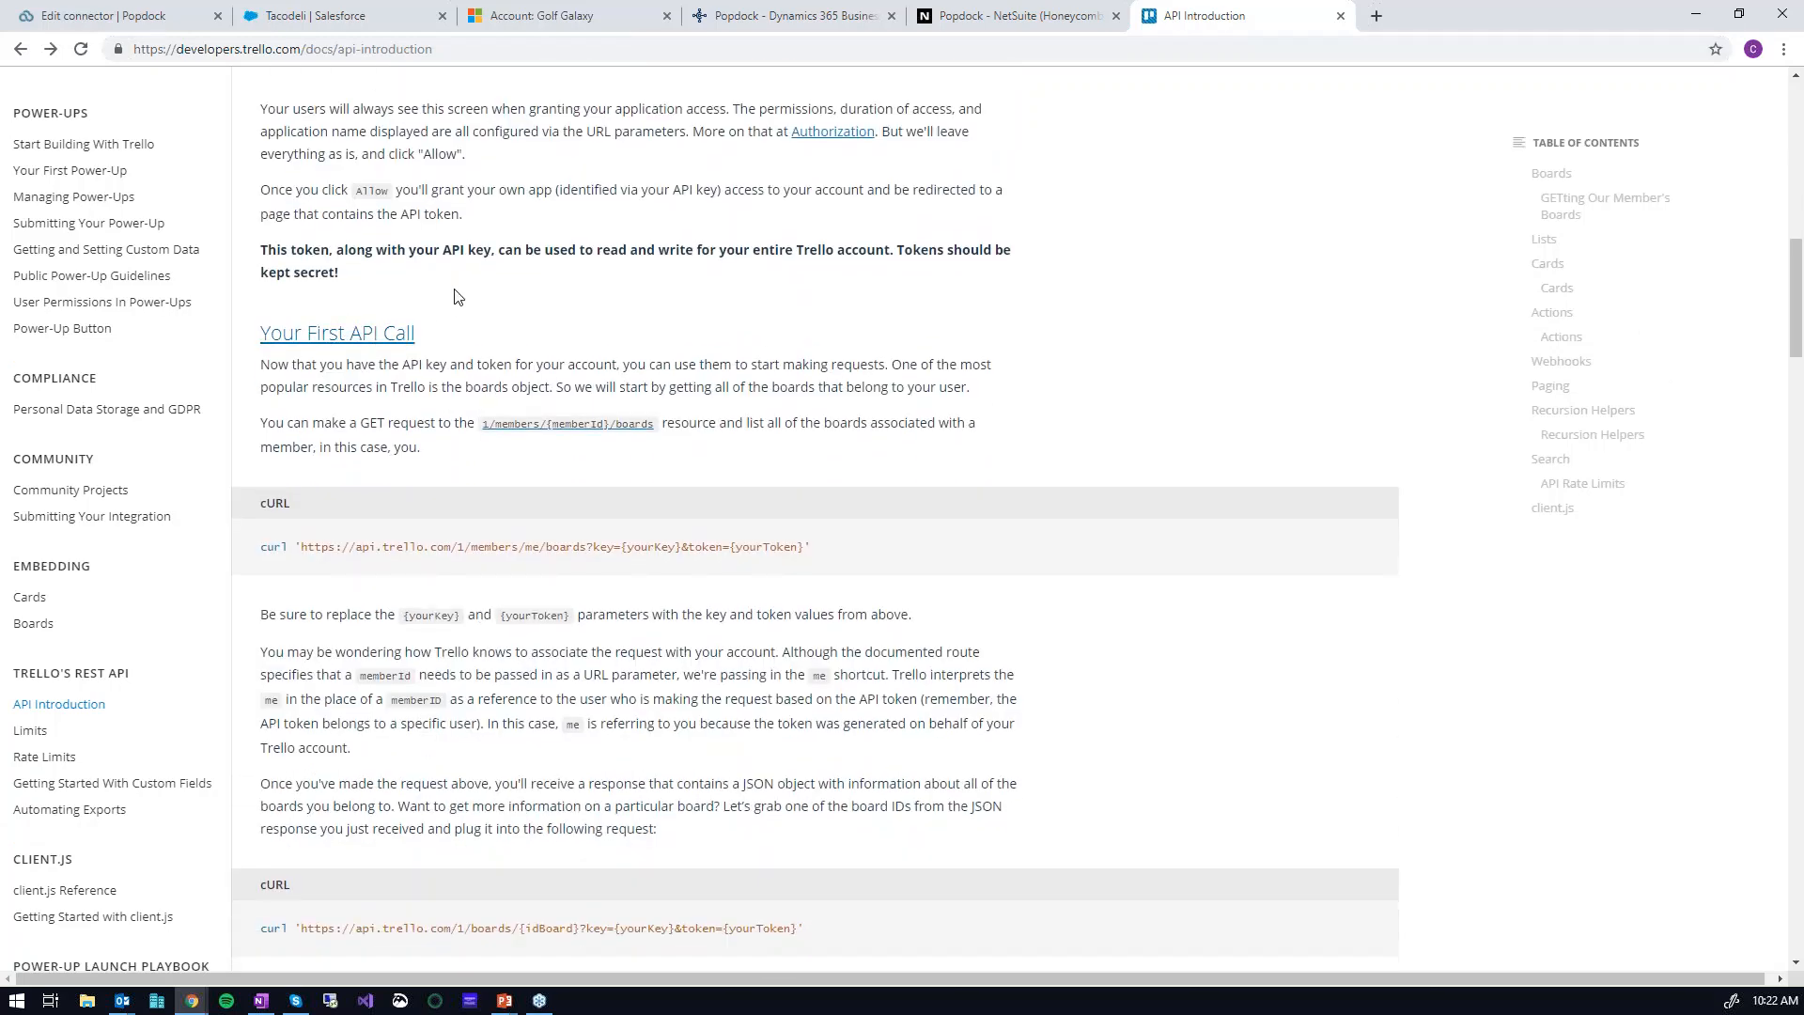
pyautogui.moveTo(522, 550)
pyautogui.moveTo(543, 547); pyautogui.dragTo(303, 560)
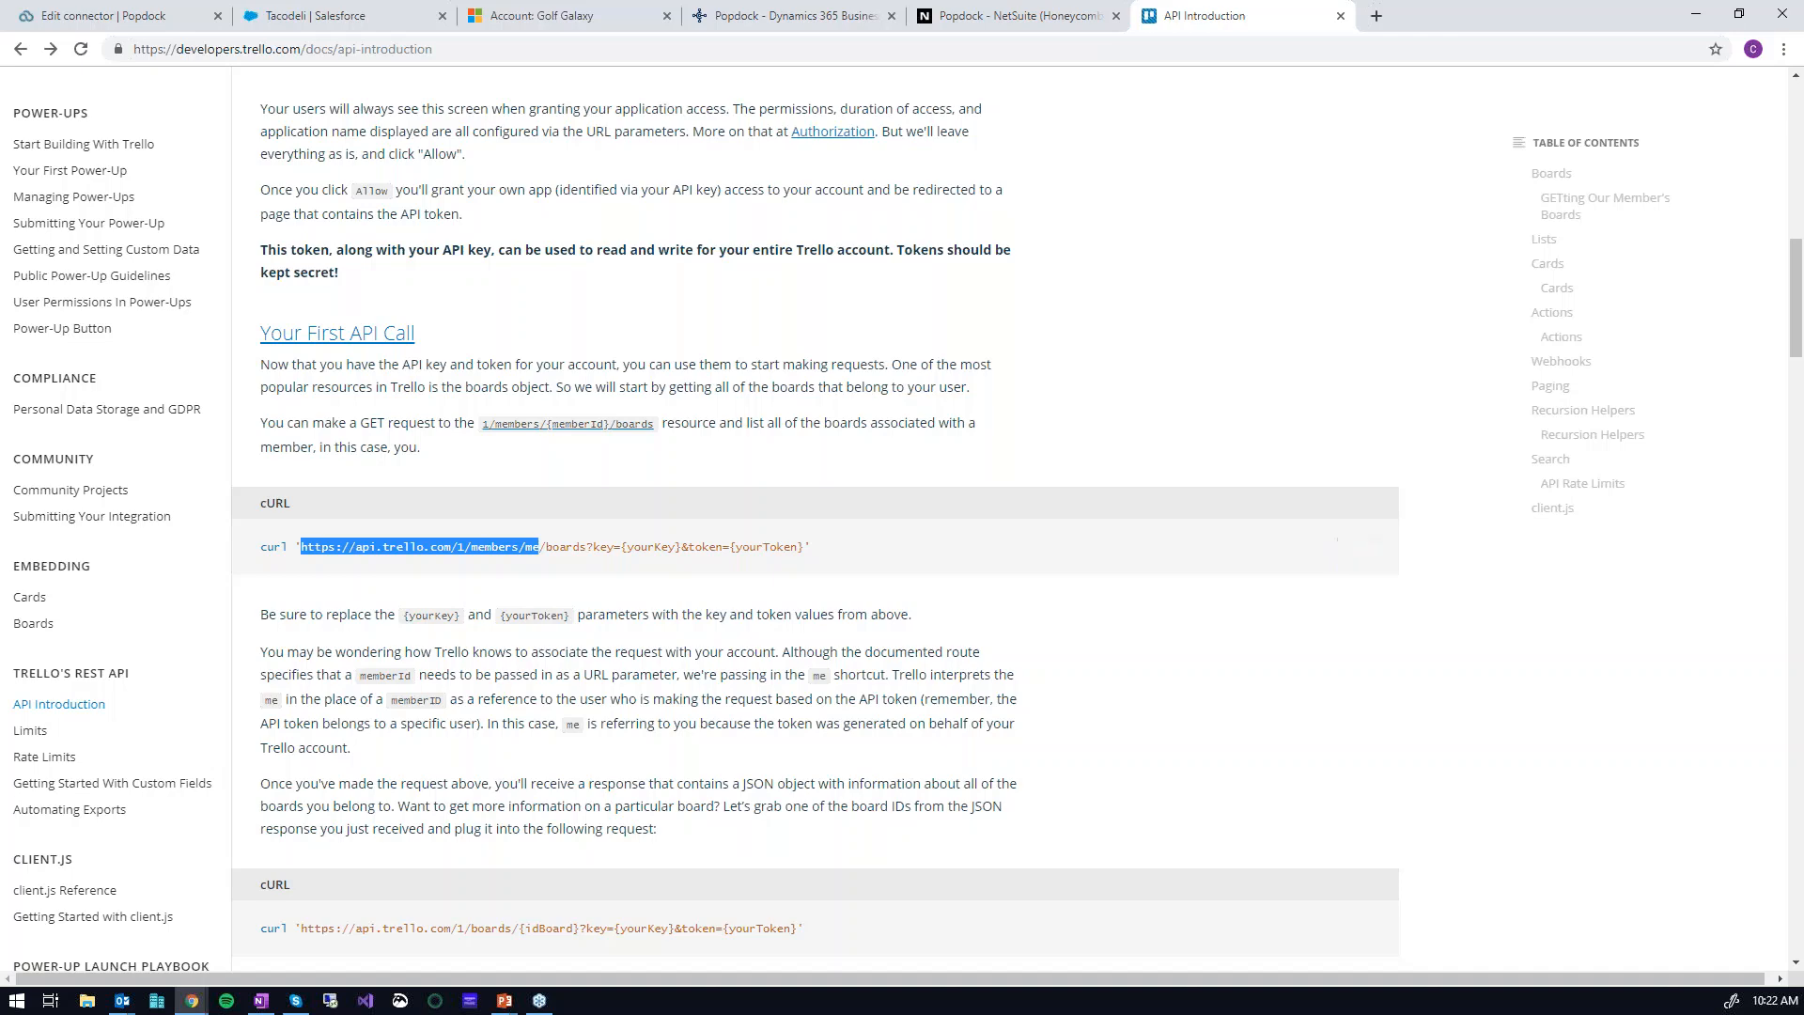
# - Return to the Popdock connector settings and check the Response type and Request method options
pyautogui.click(150, 17)
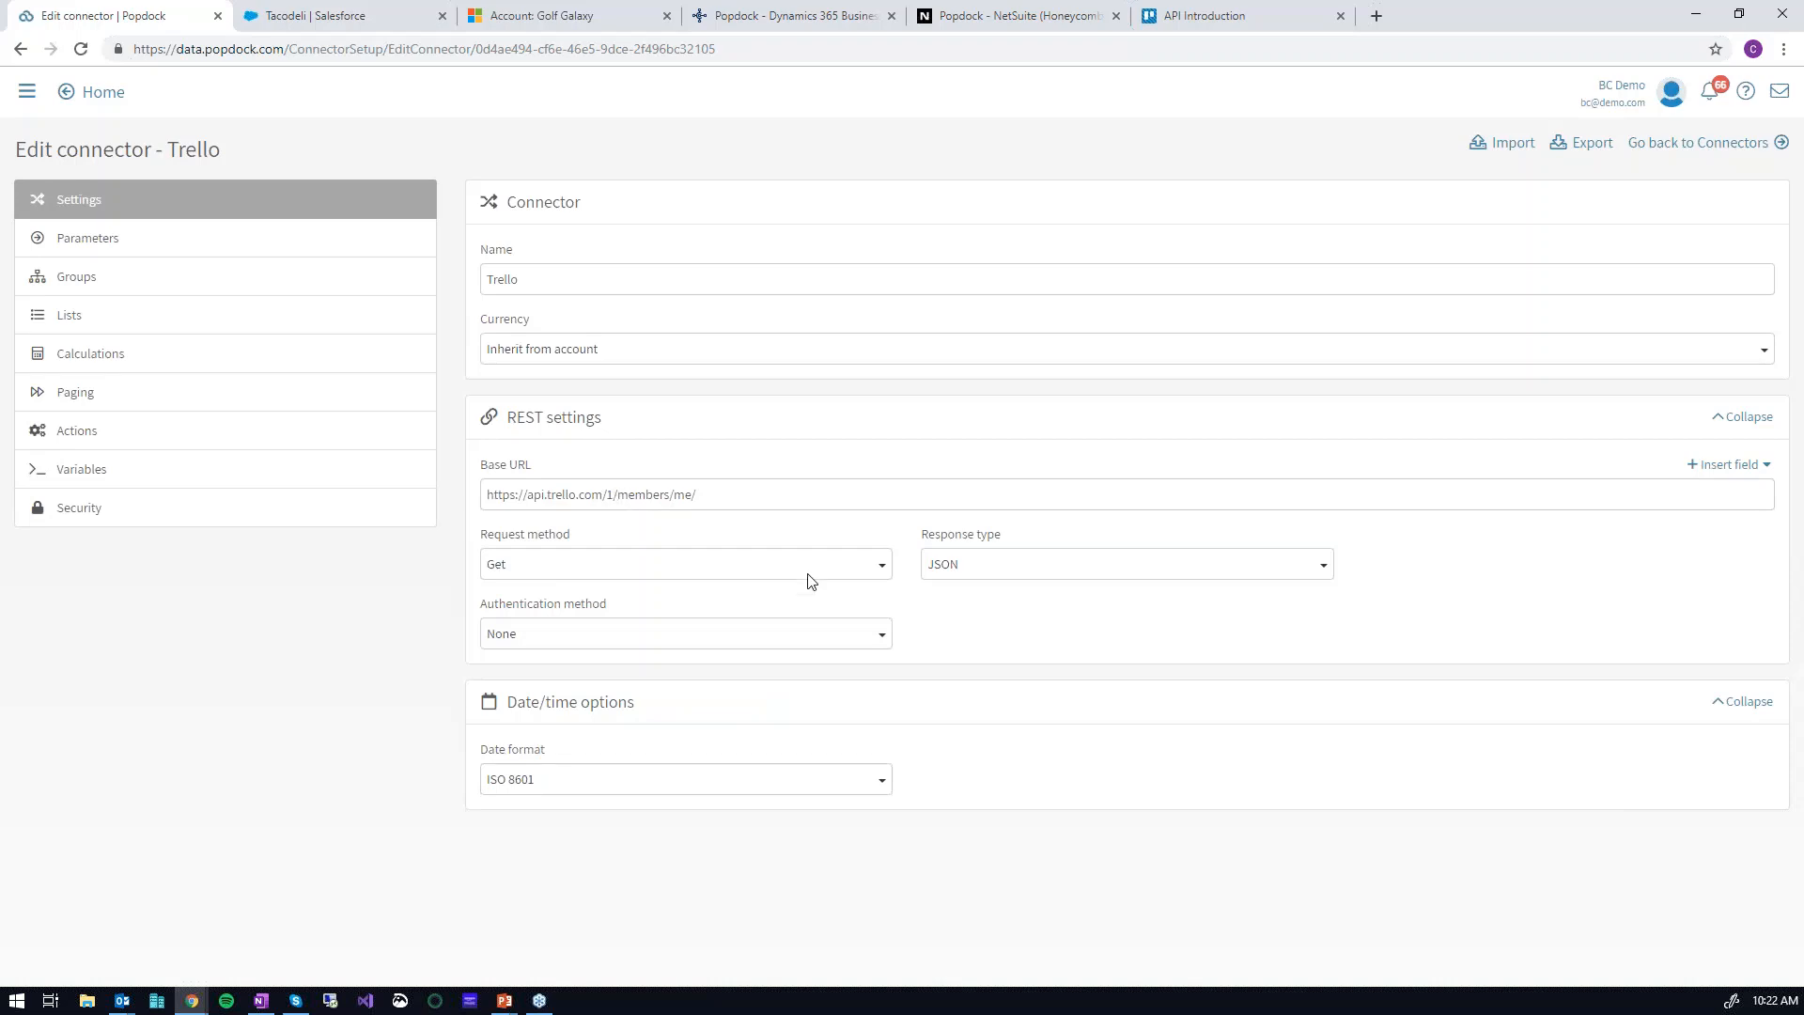
pyautogui.click(1145, 571)
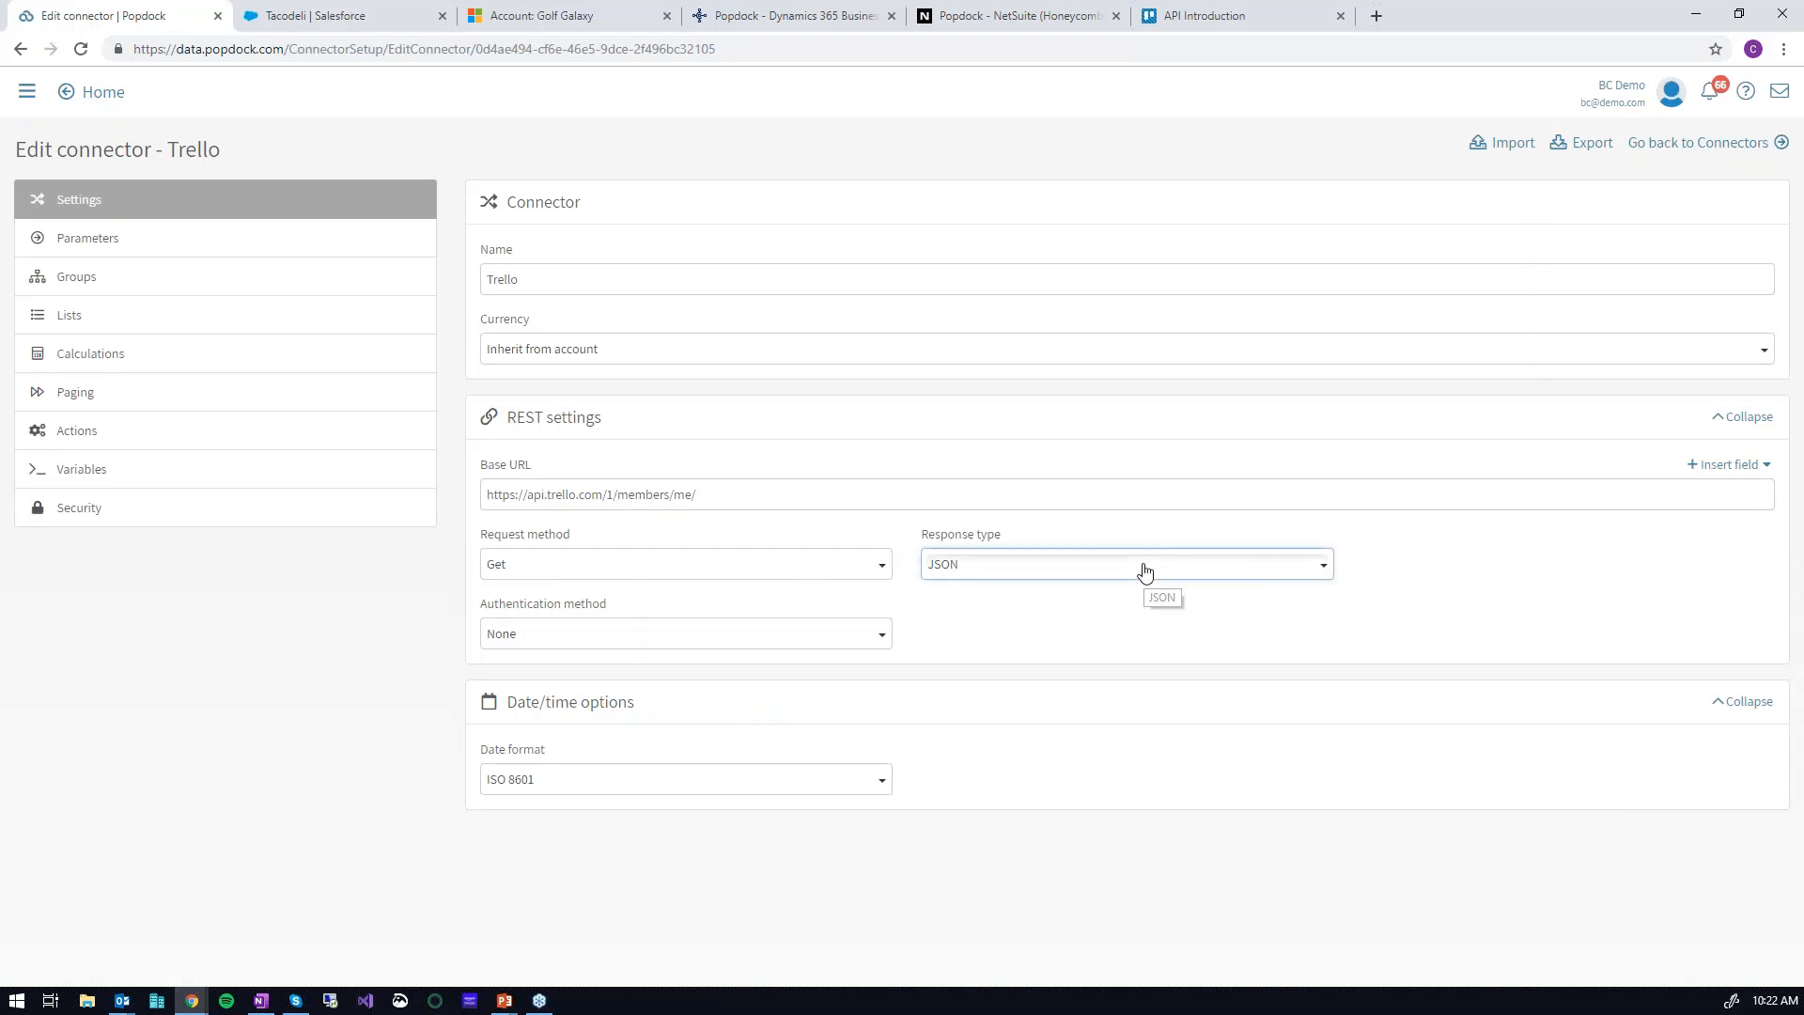
pyautogui.click(1143, 569)
pyautogui.click(855, 574)
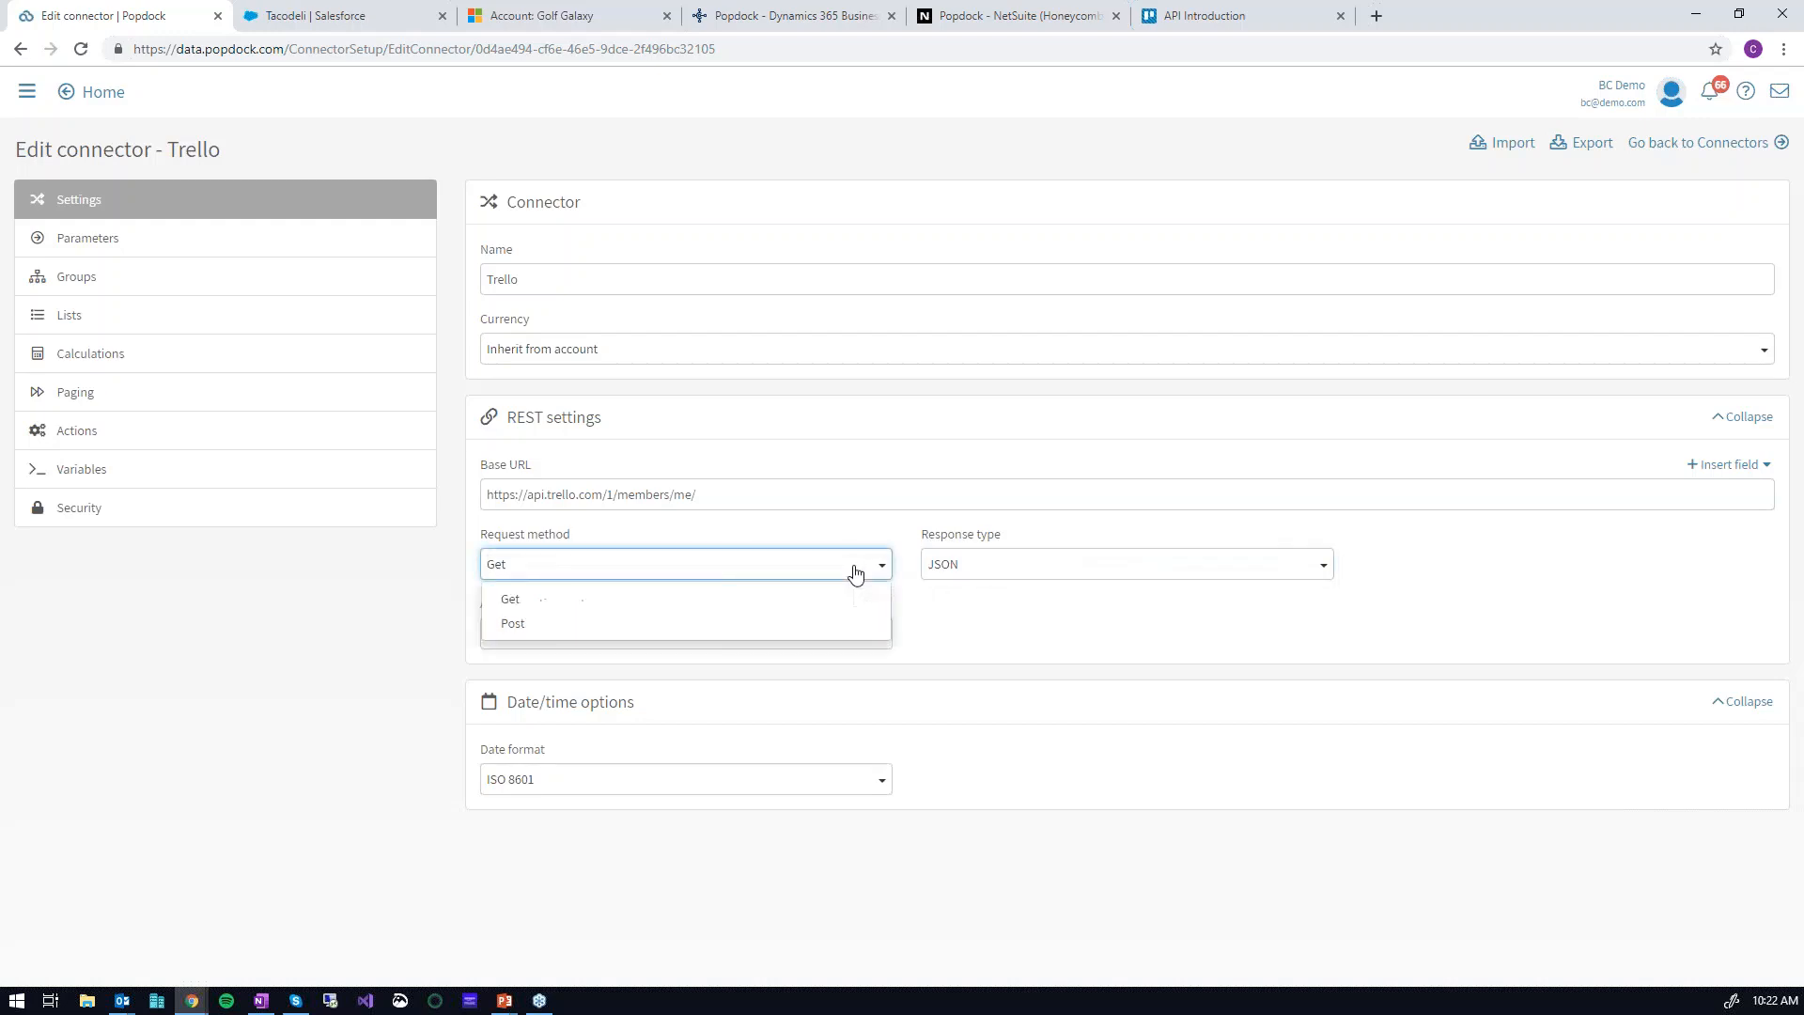
pyautogui.click(855, 573)
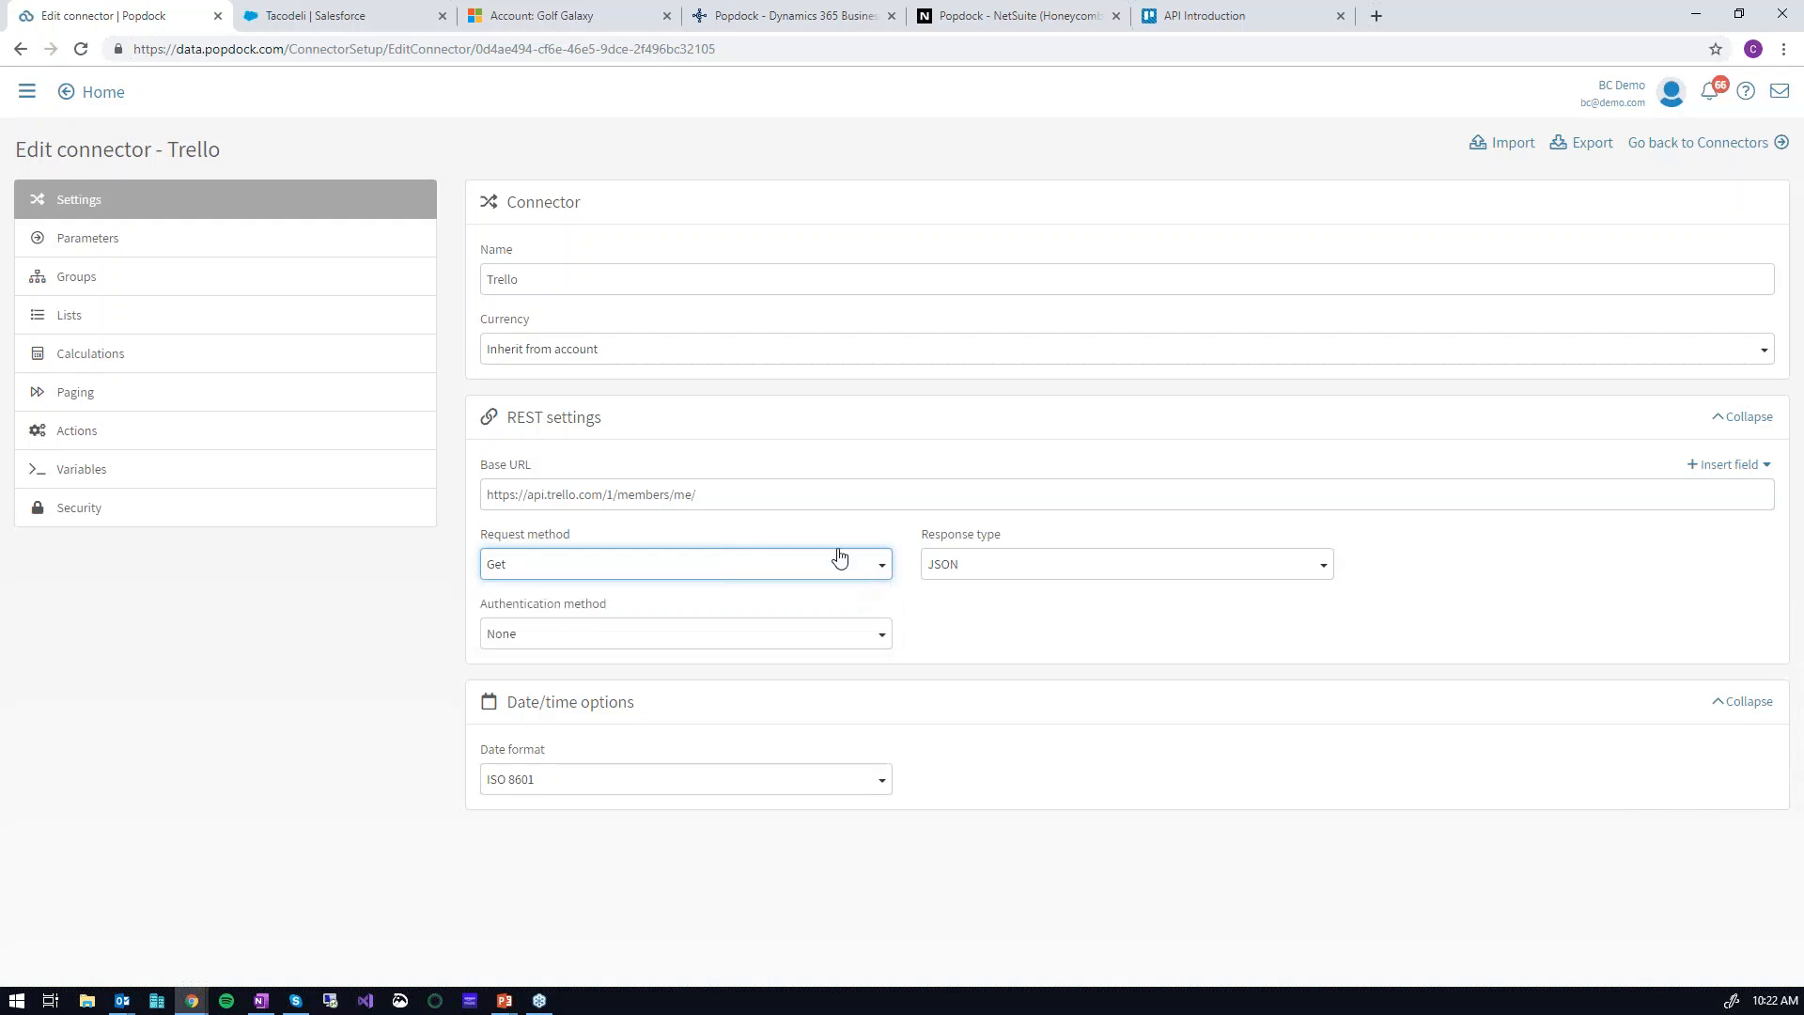
# - Look through the connector's Parameters and Groups, then view the available API resources such as Boards, Lists and Cards in the Trello documentation
pyautogui.click(91, 236)
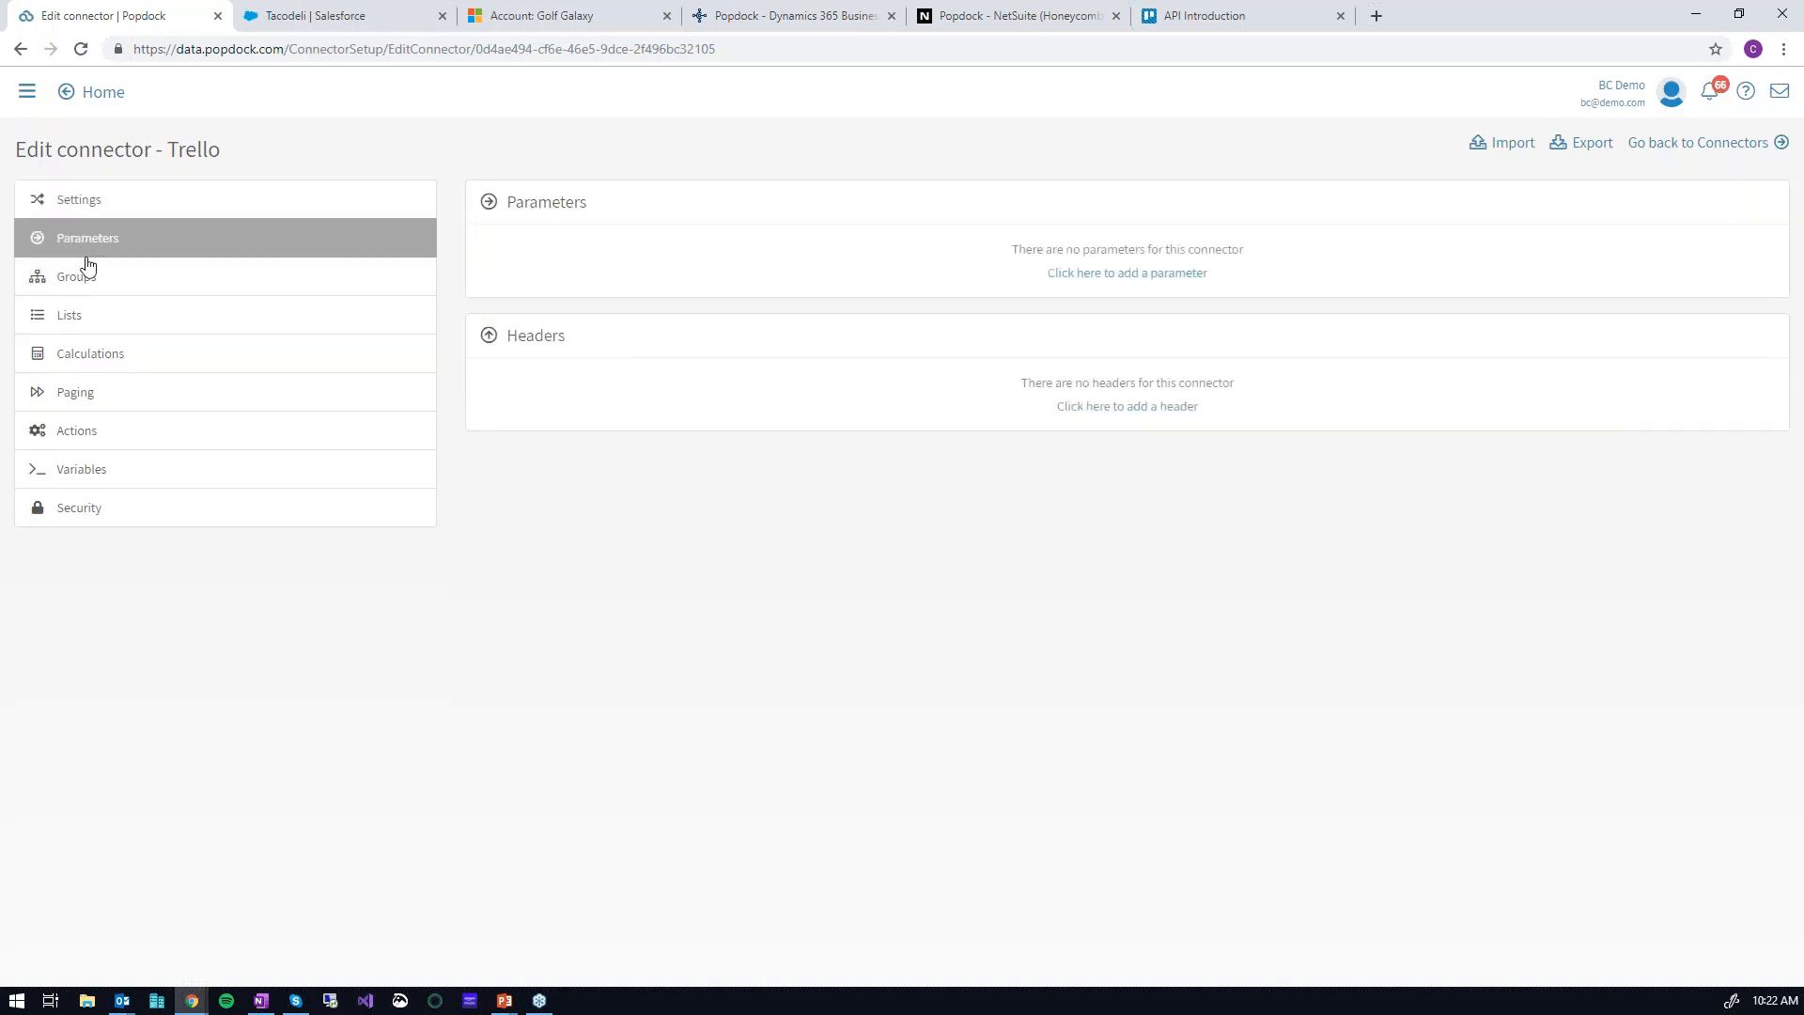
pyautogui.click(94, 282)
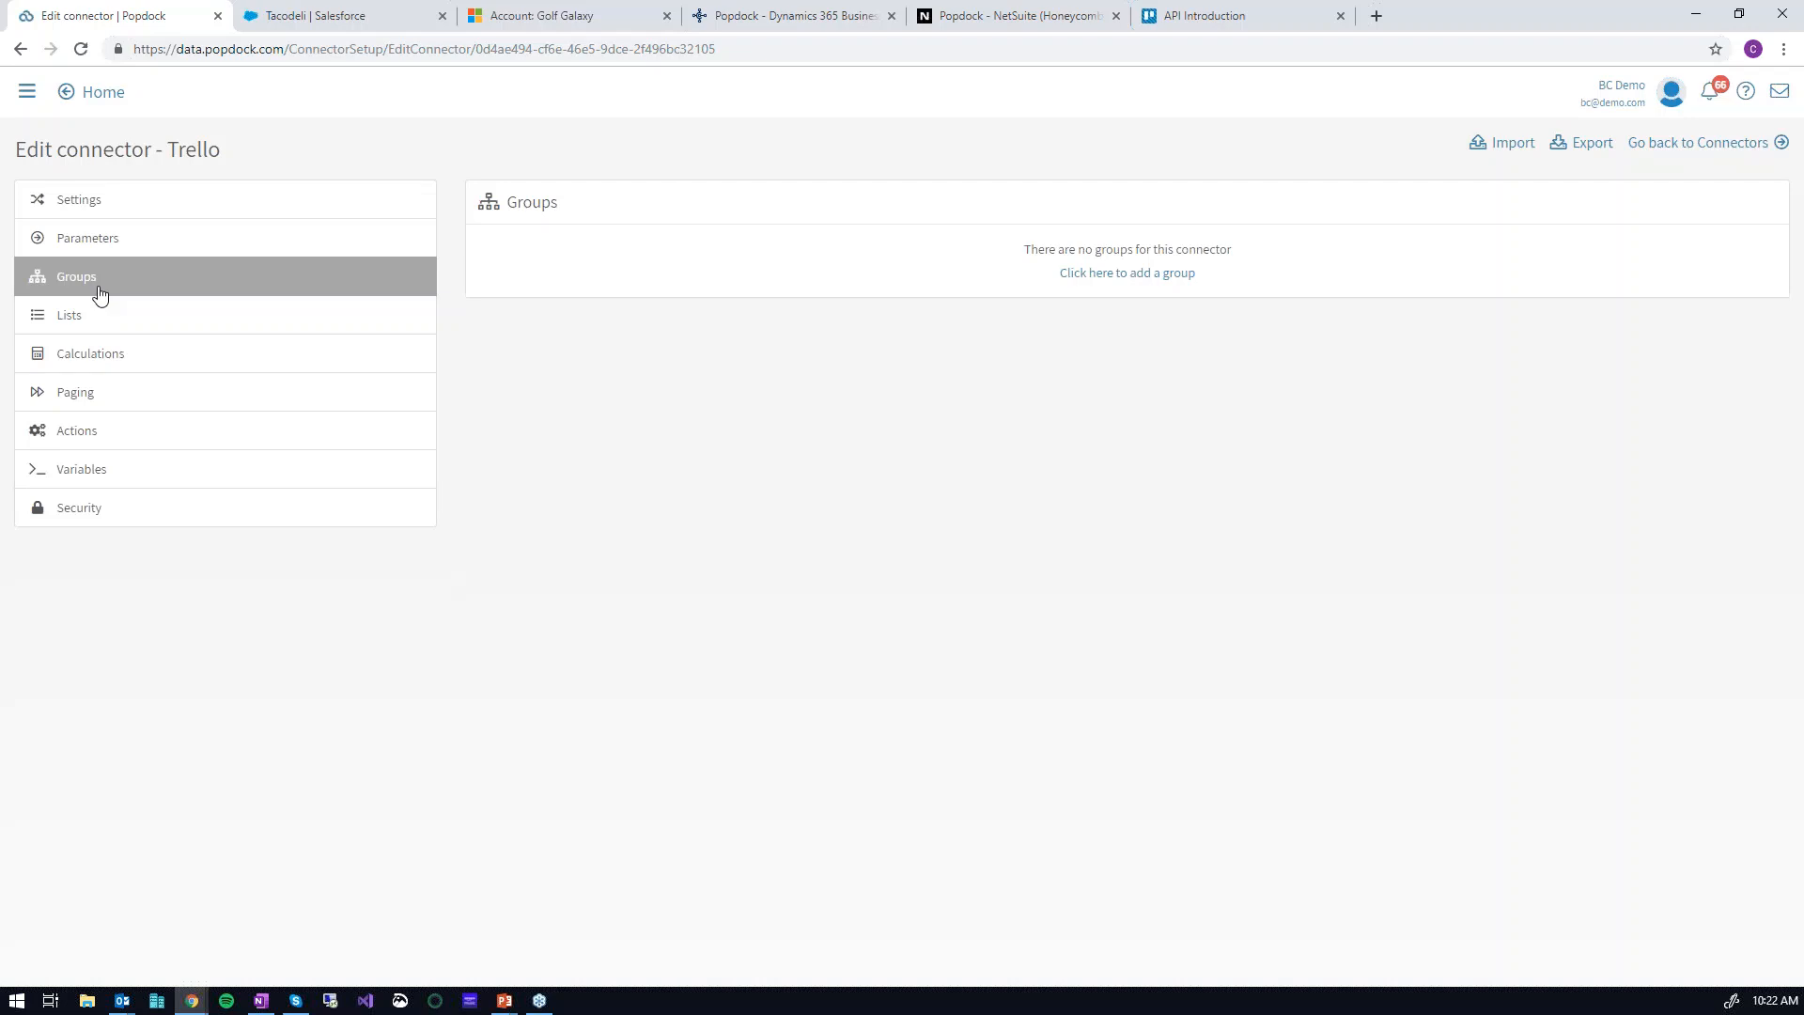
pyautogui.click(1193, 17)
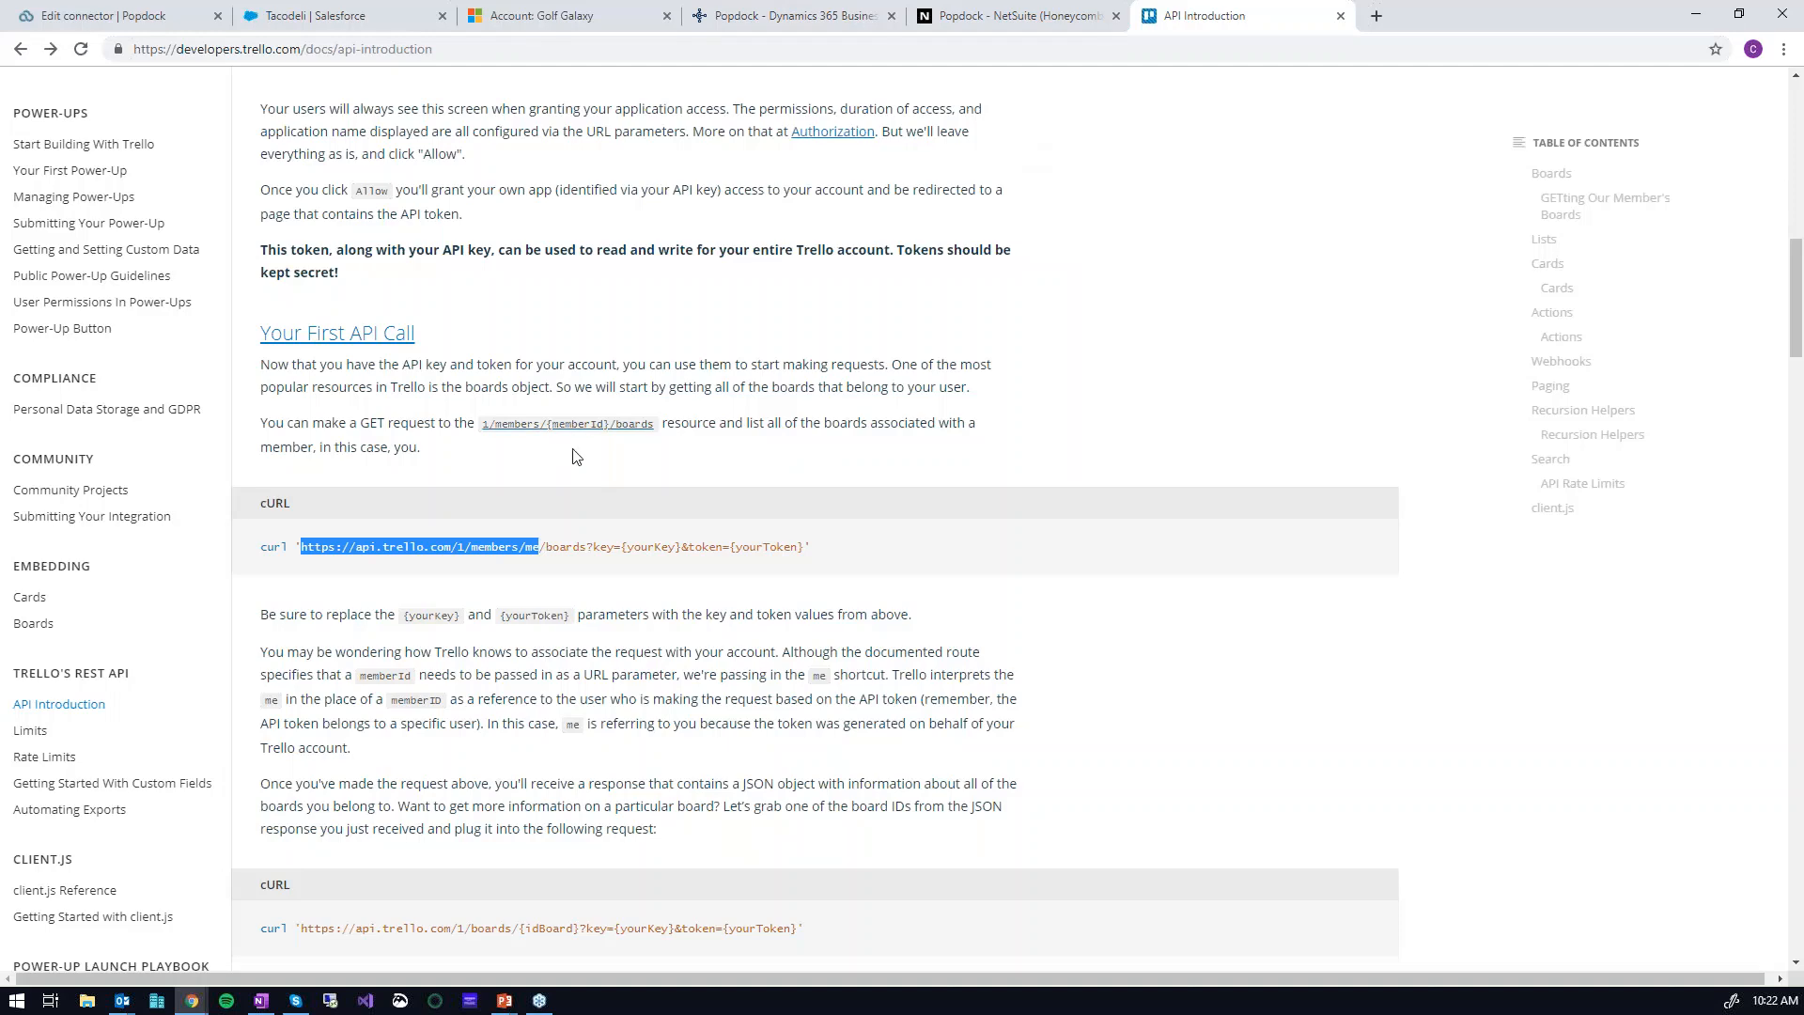
pyautogui.scroll(-10, 557, 454)
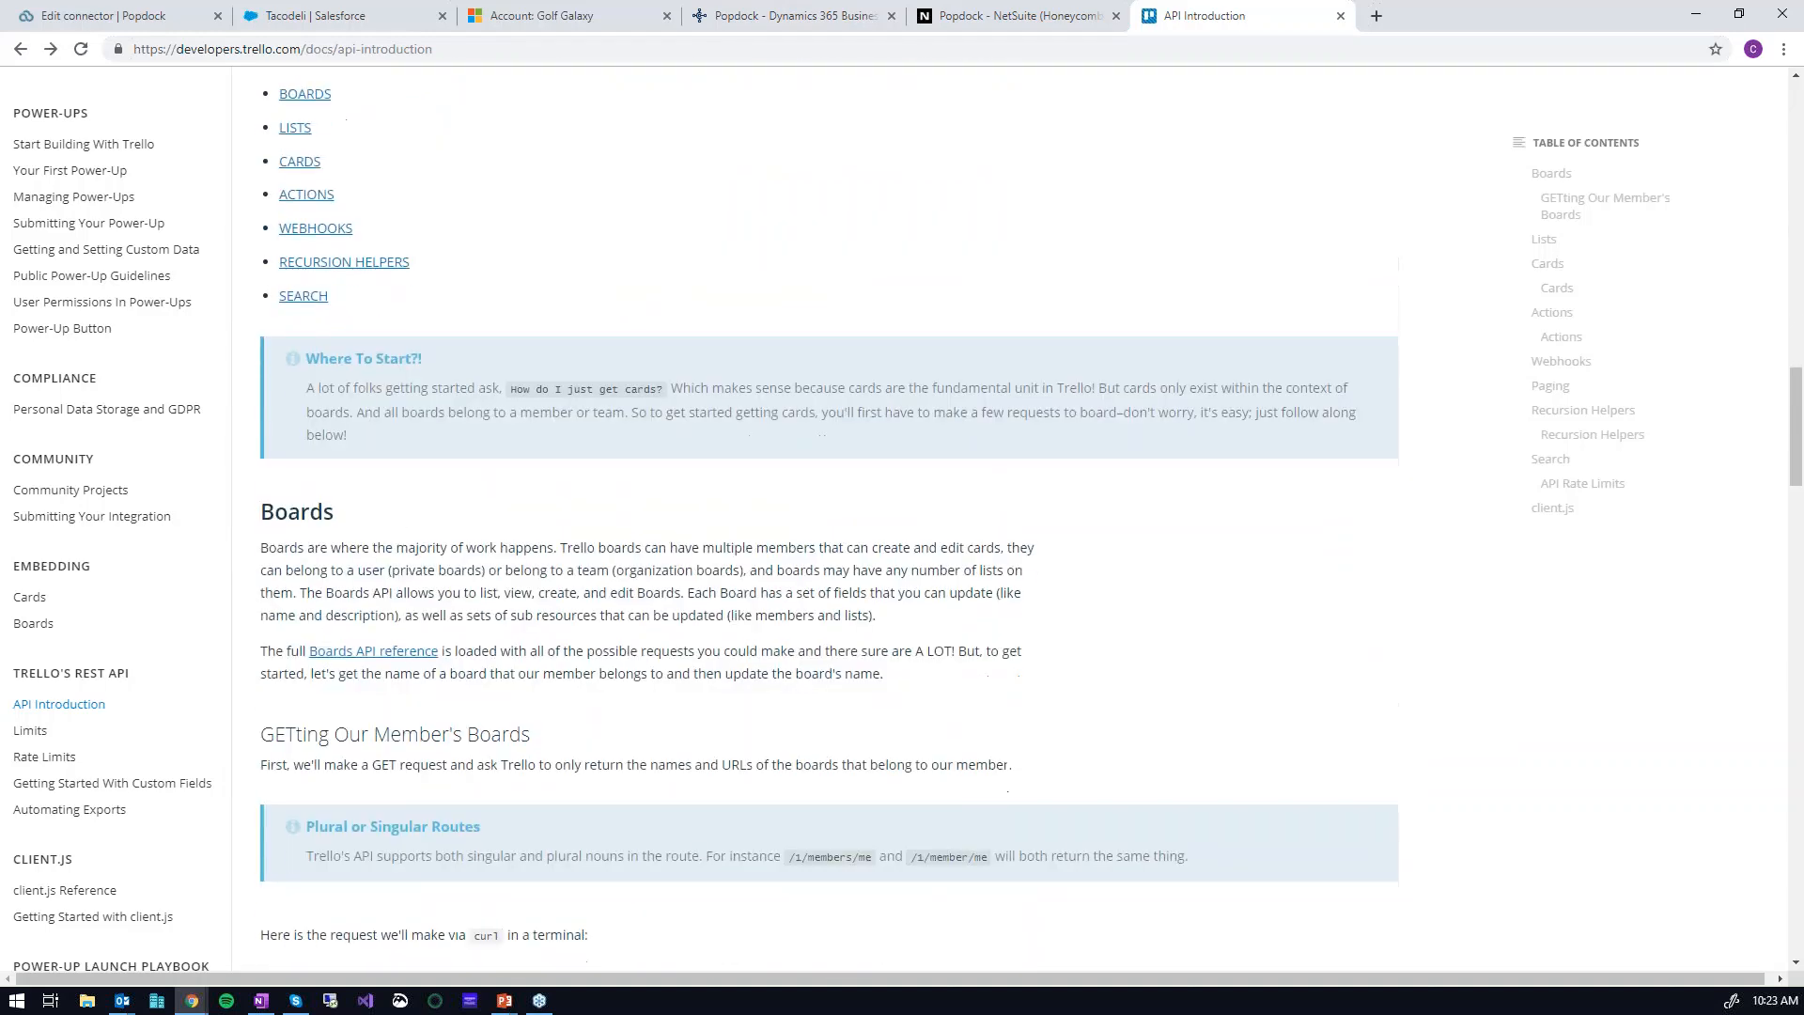
pyautogui.scroll(2, 803, 429)
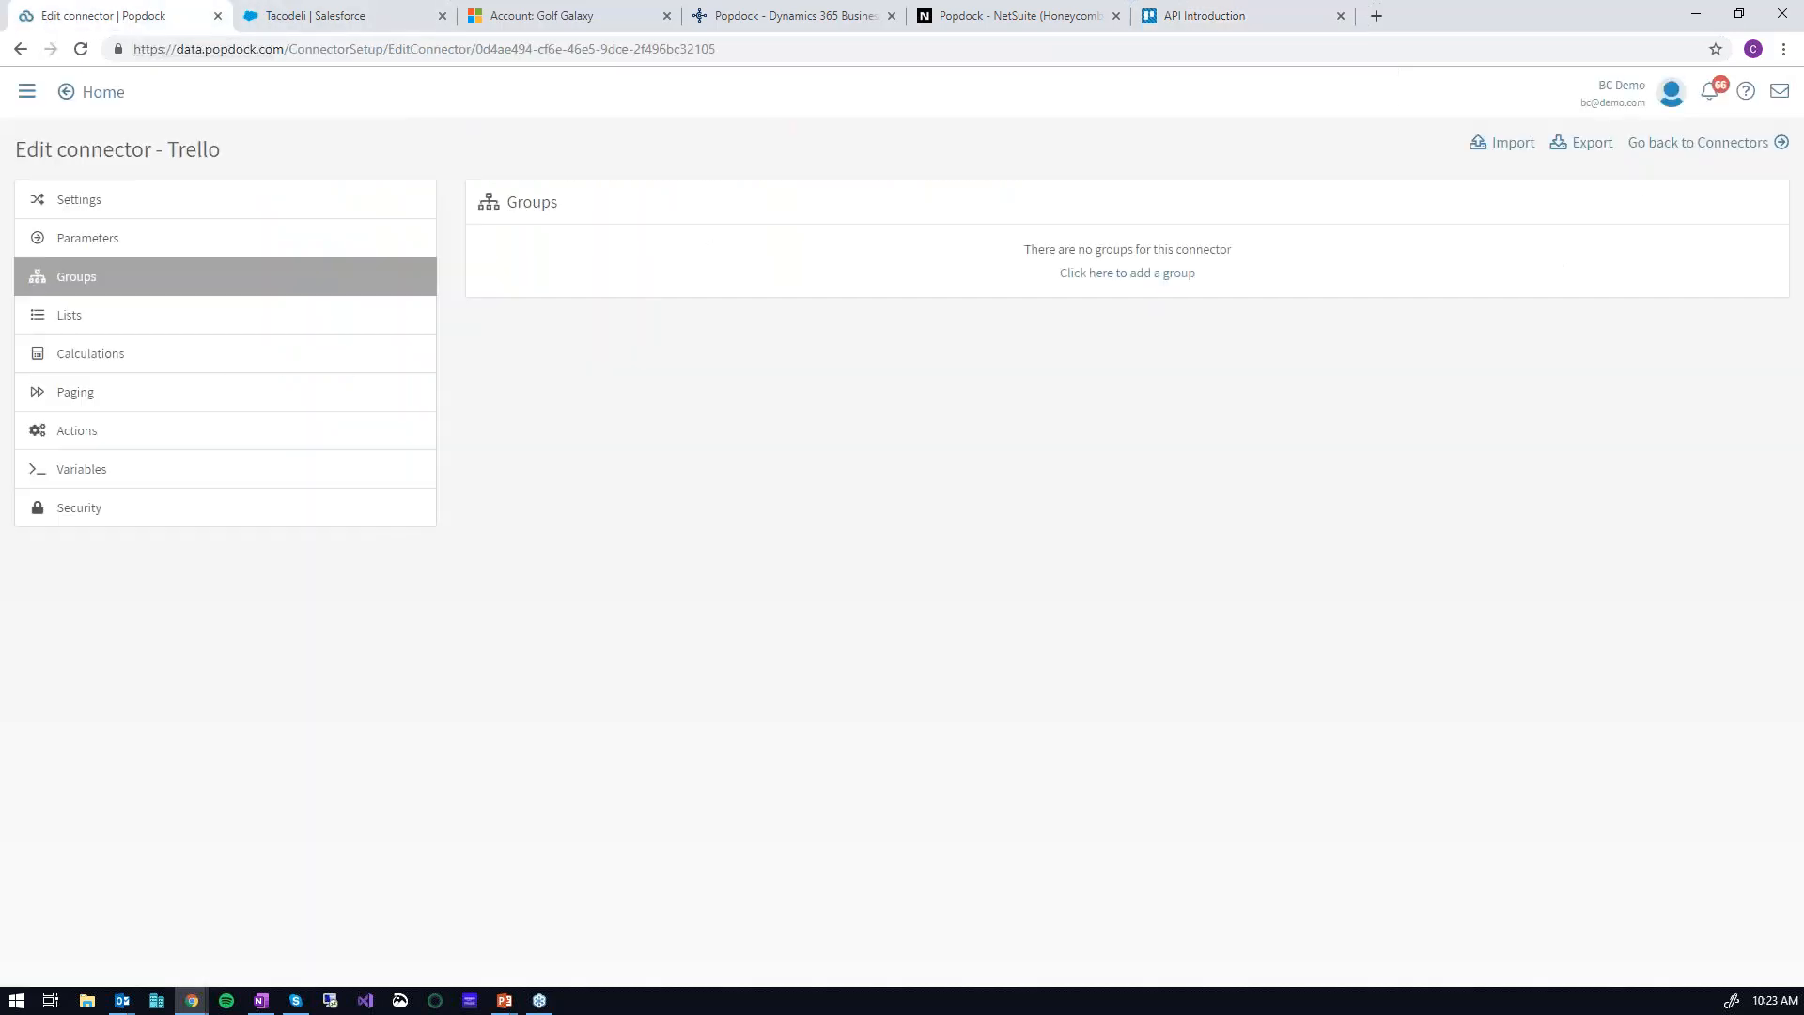
# - Open the Boards list from the Trello connector's lists for editing and highlight its boards endpoint
pyautogui.click(132, 16)
pyautogui.click(85, 322)
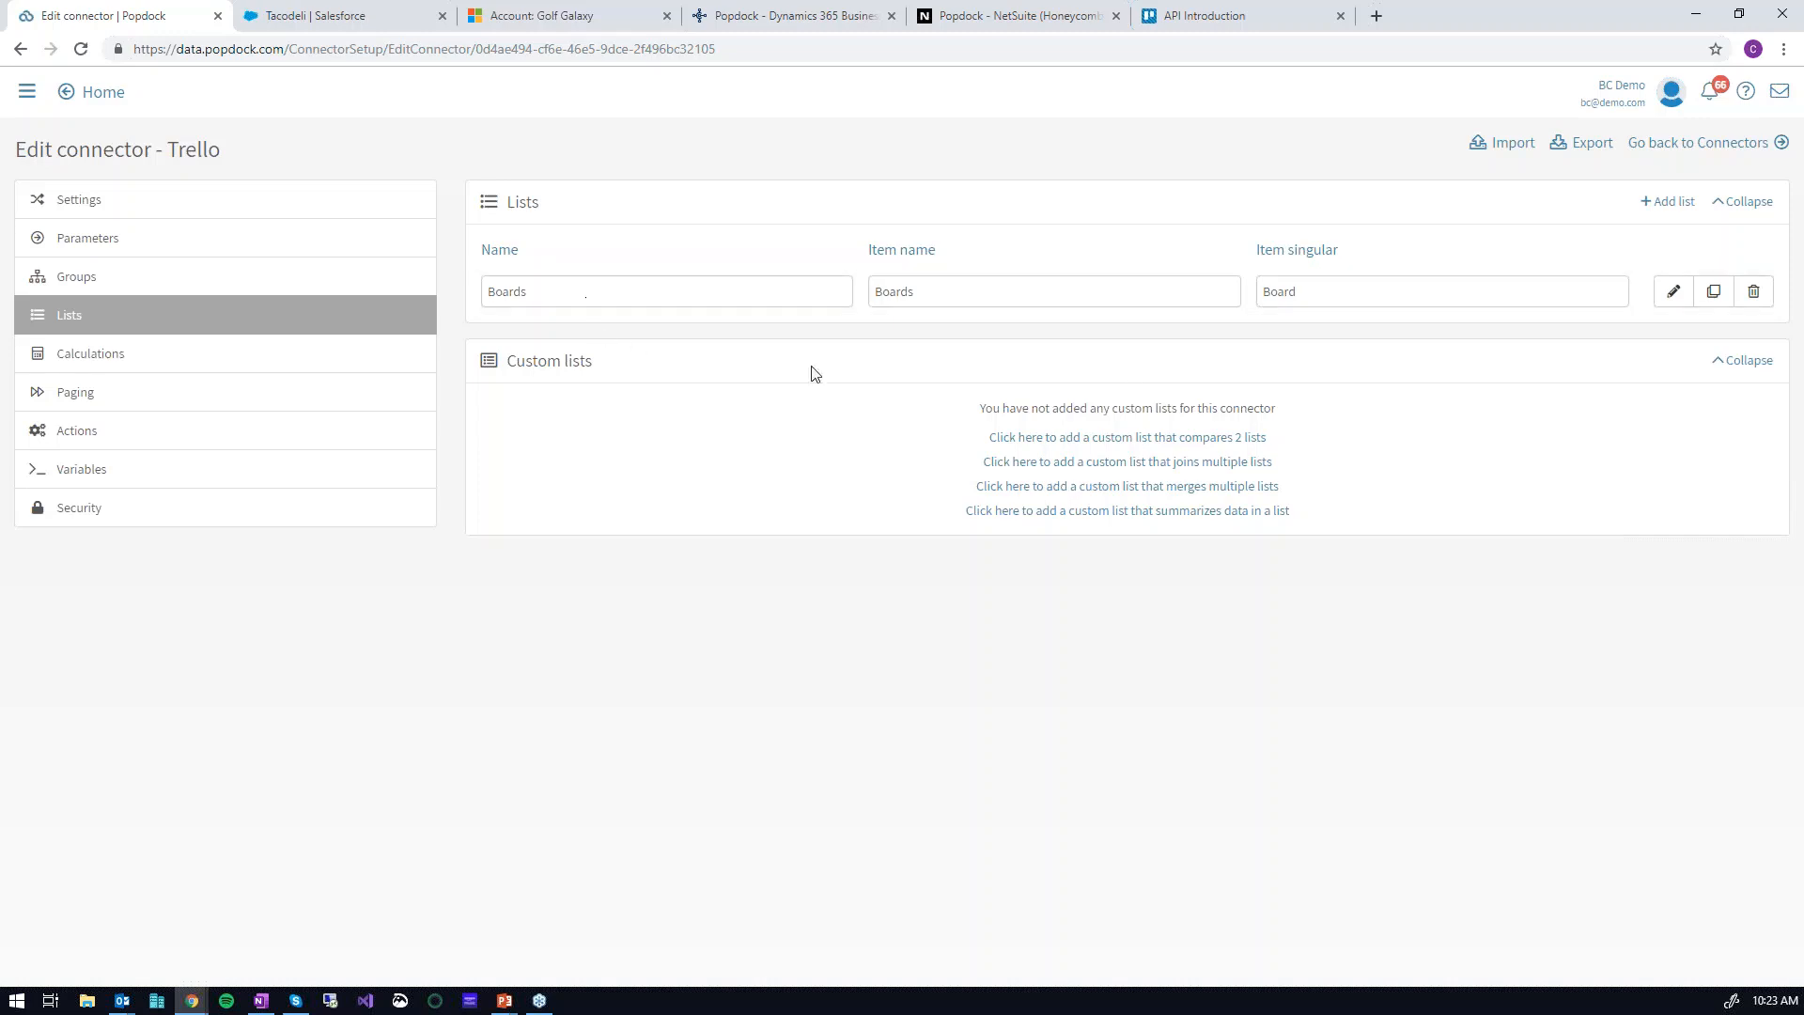
pyautogui.click(1676, 295)
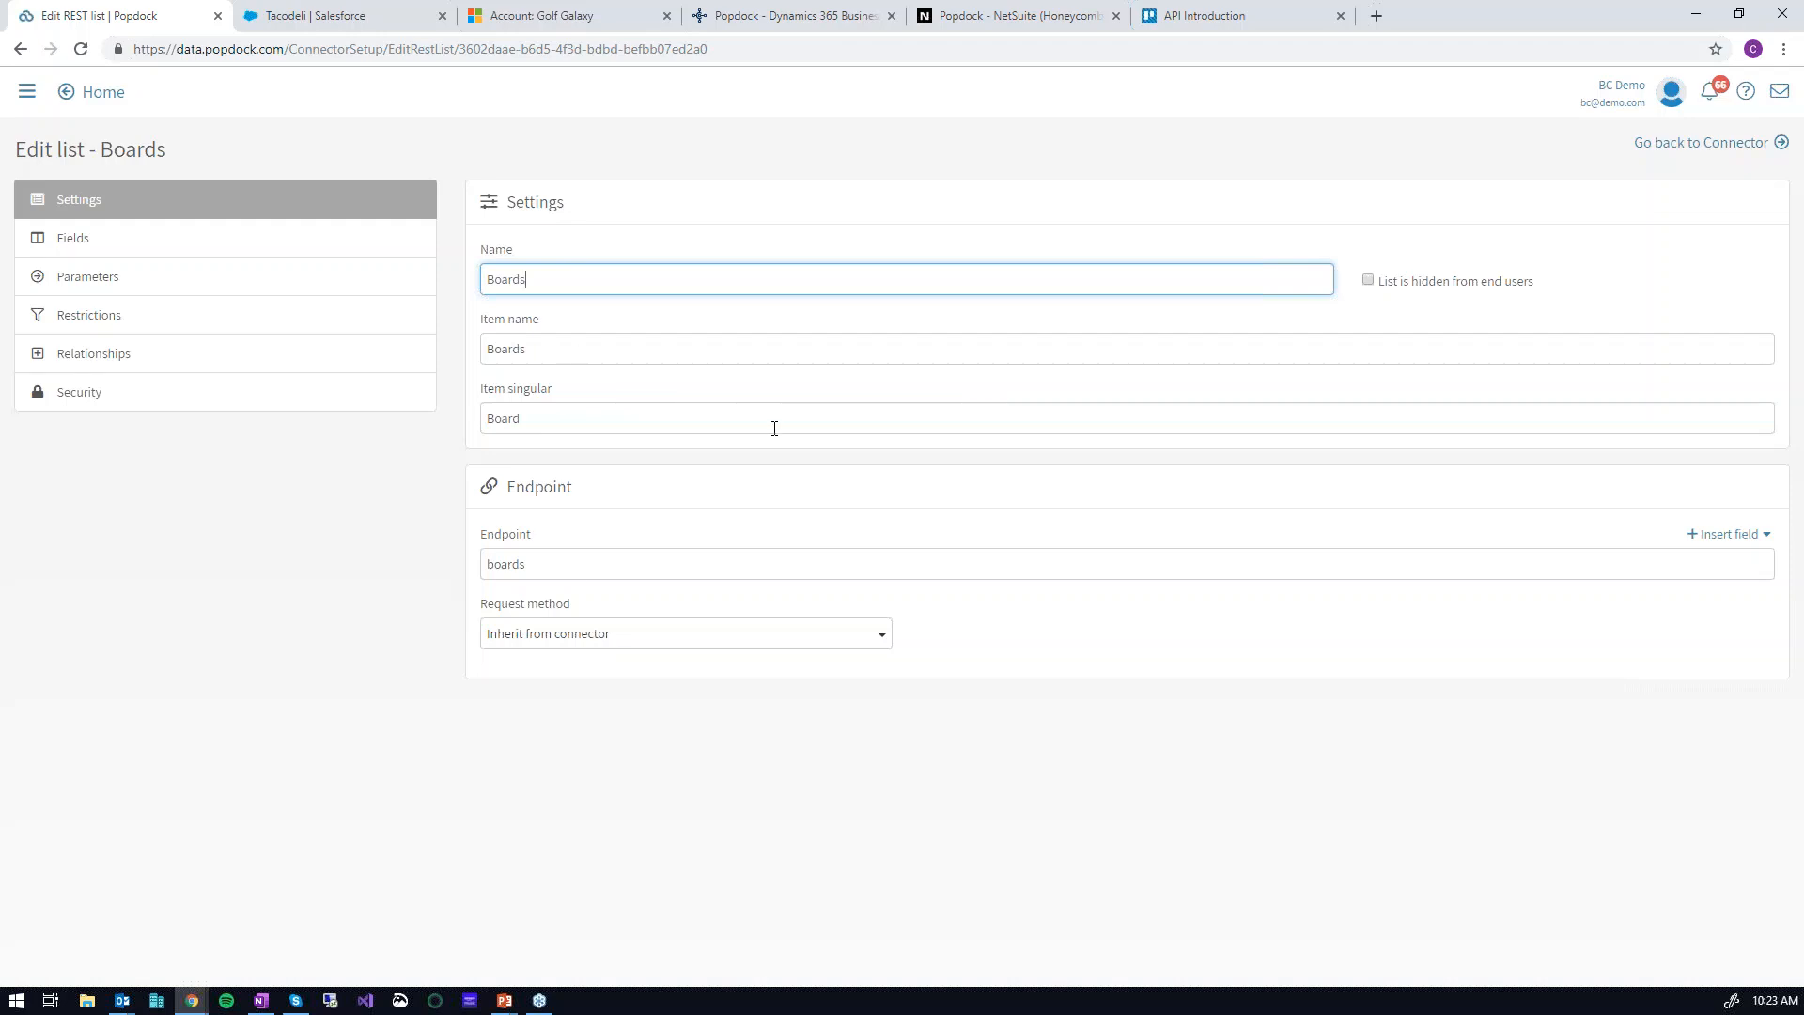
pyautogui.click(551, 564)
pyautogui.moveTo(563, 563); pyautogui.dragTo(467, 572)
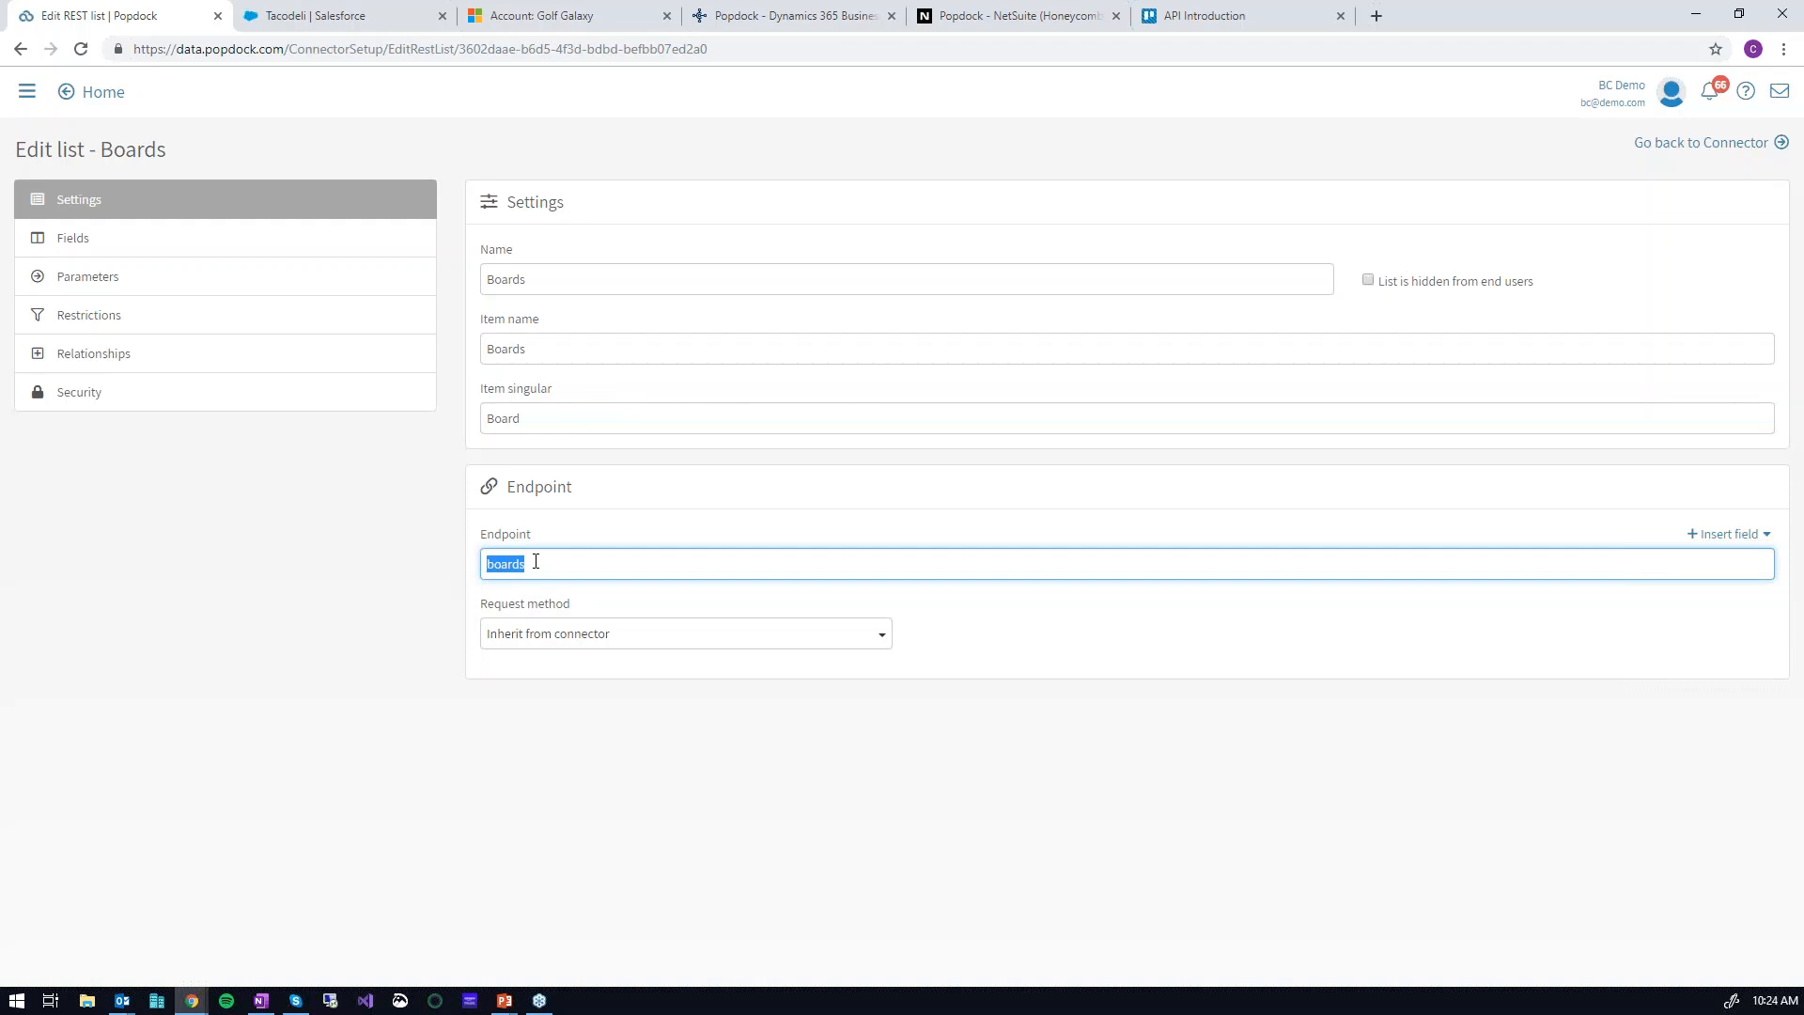
# - Highlight boards in the documentation's cURL request containing {idBoard}, and go back to the Your First API Call example
pyautogui.click(1225, 26)
pyautogui.scroll(1, 476, 457)
pyautogui.scroll(2, 476, 457)
pyautogui.moveTo(509, 364); pyautogui.dragTo(473, 370)
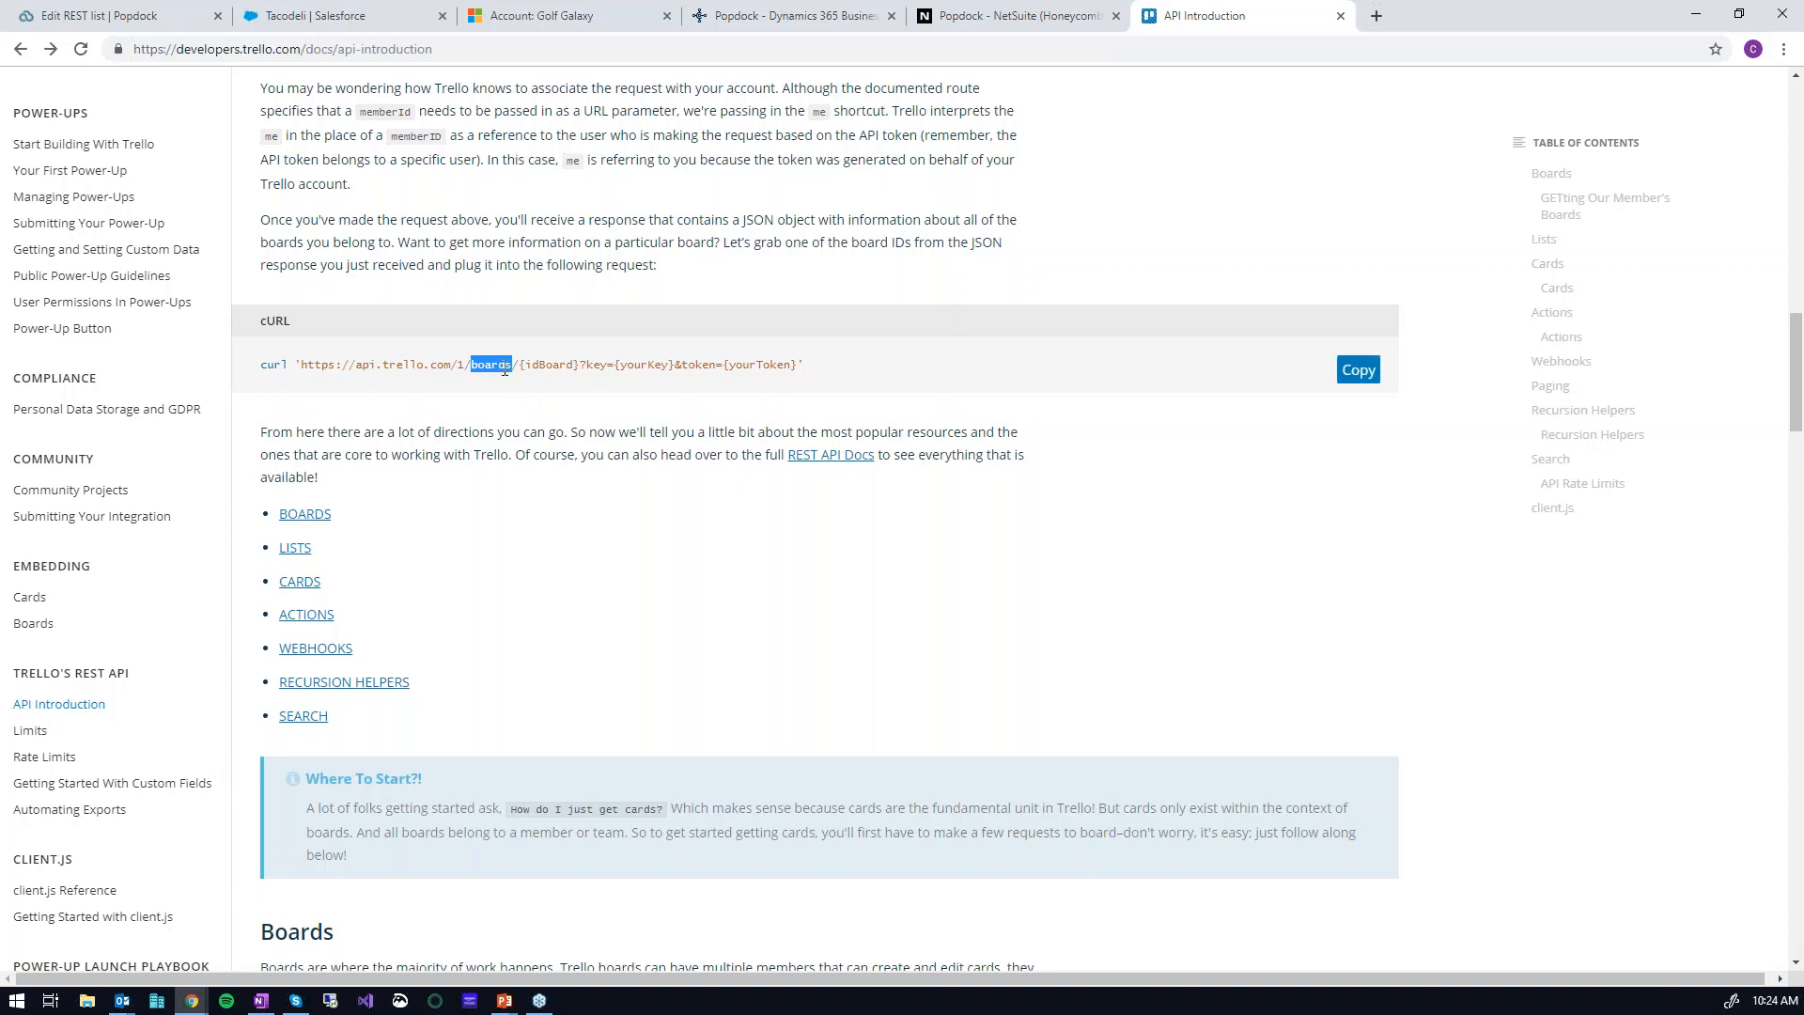
pyautogui.scroll(6, 1090, 367)
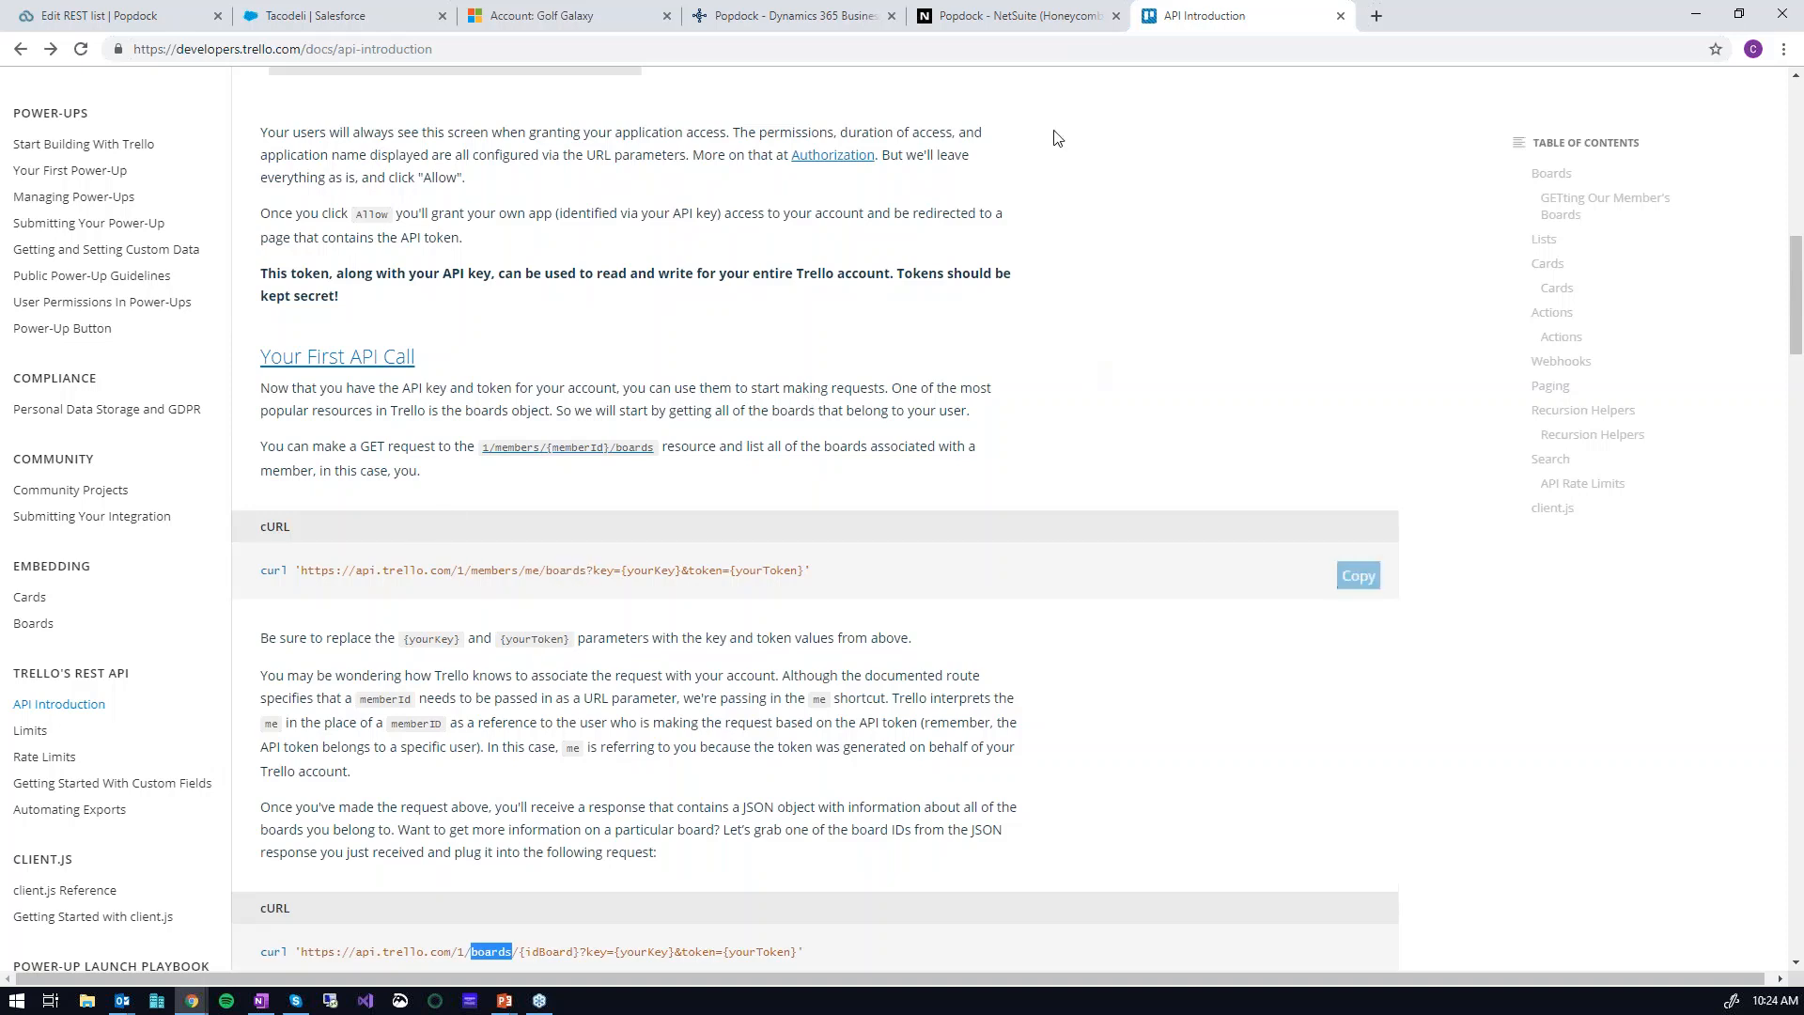
# - Show the Boards list's fields in Popdock, and open the form for adding a field, then cancel it
pyautogui.click(137, 18)
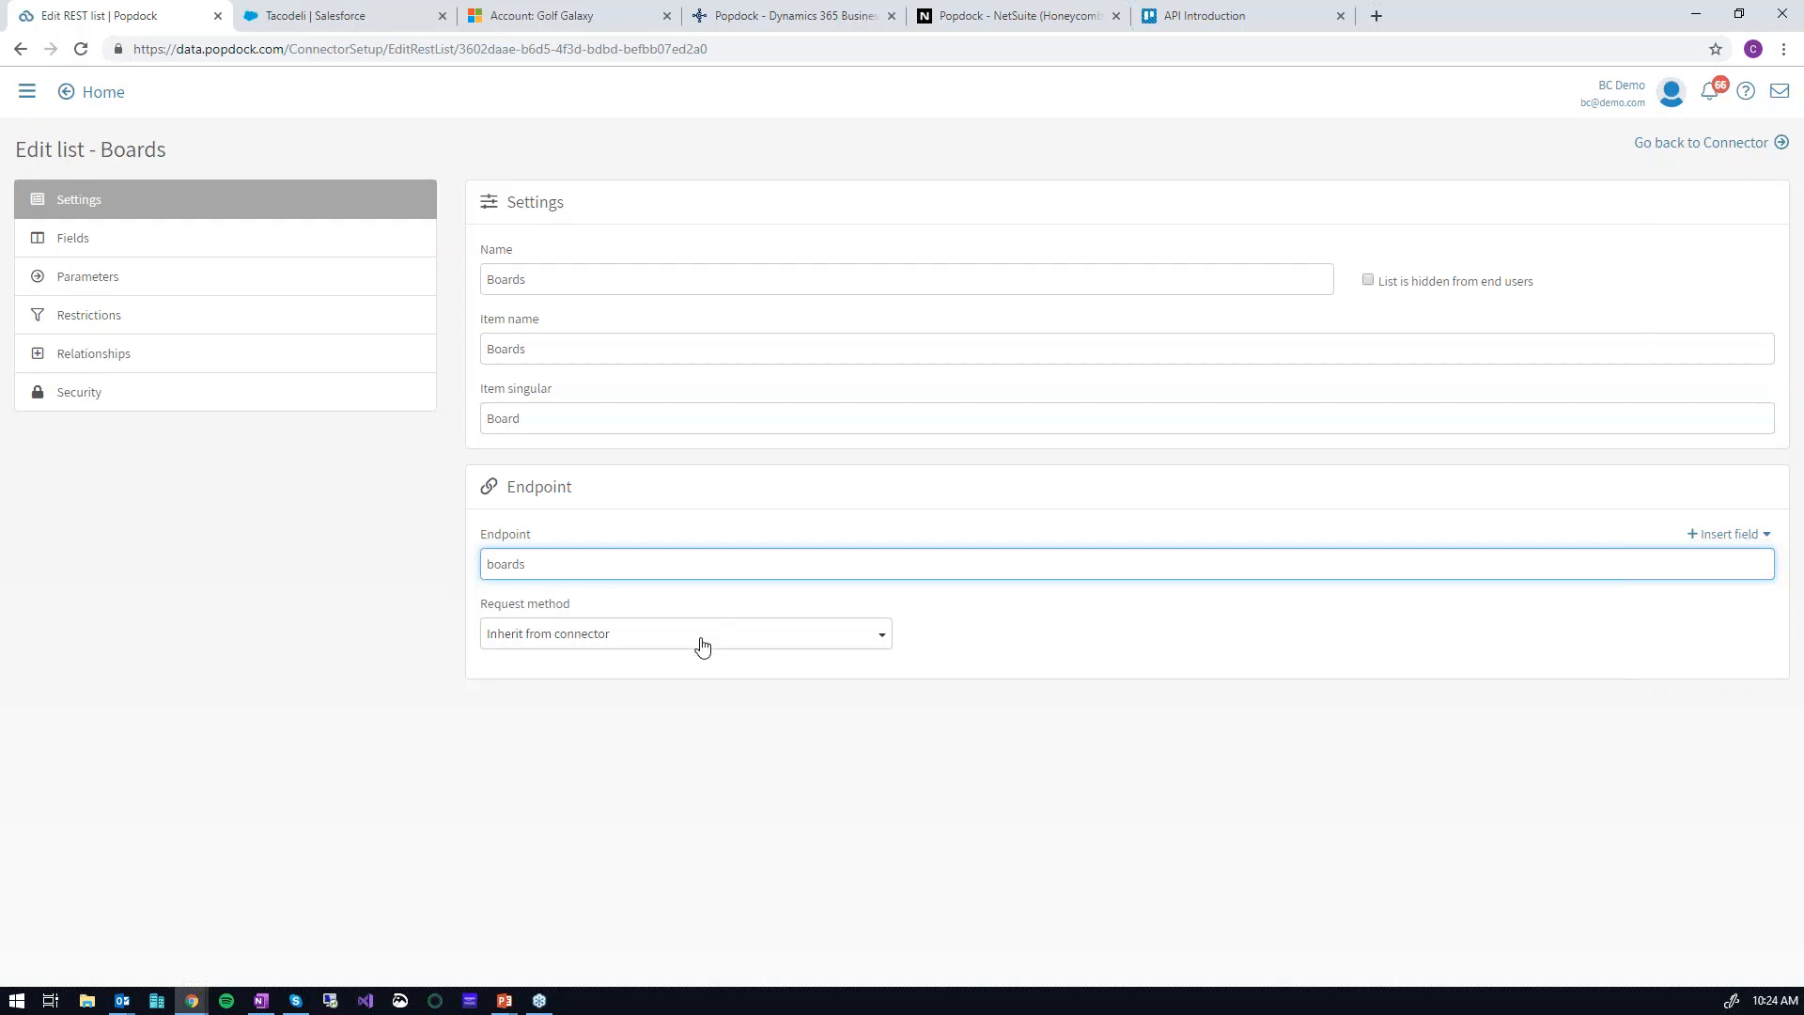
pyautogui.click(80, 241)
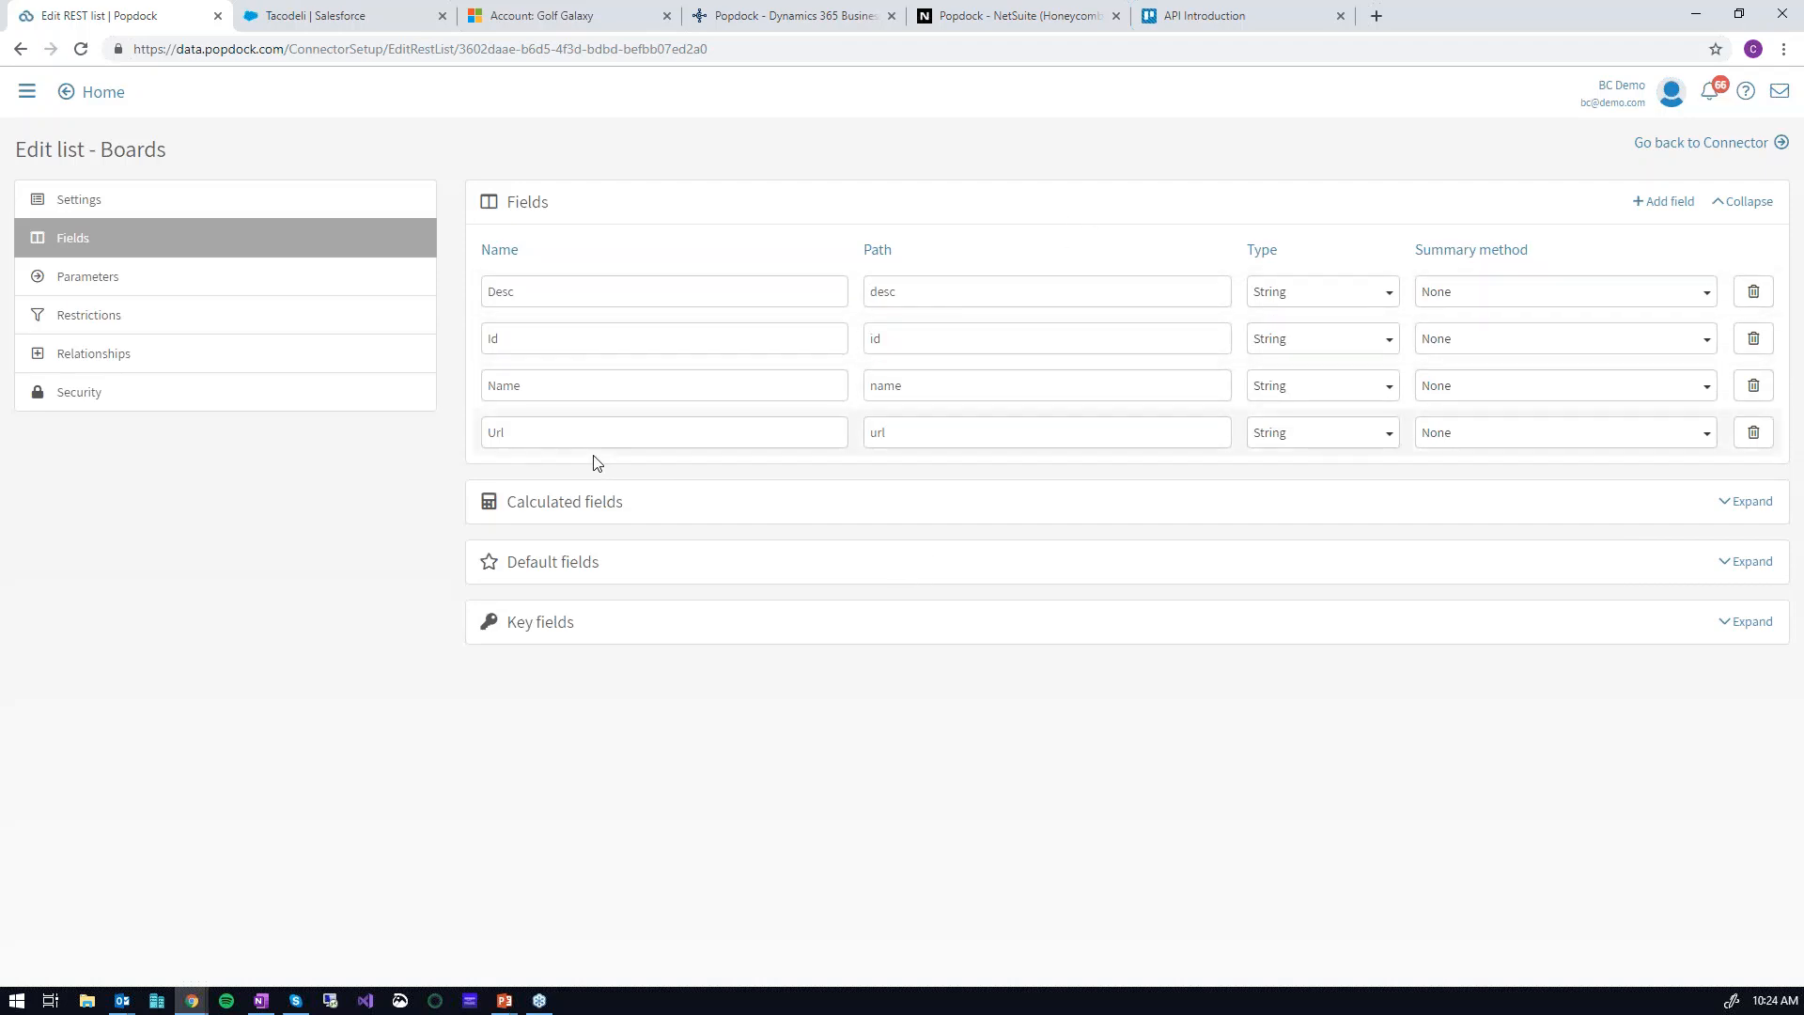
pyautogui.click(1674, 203)
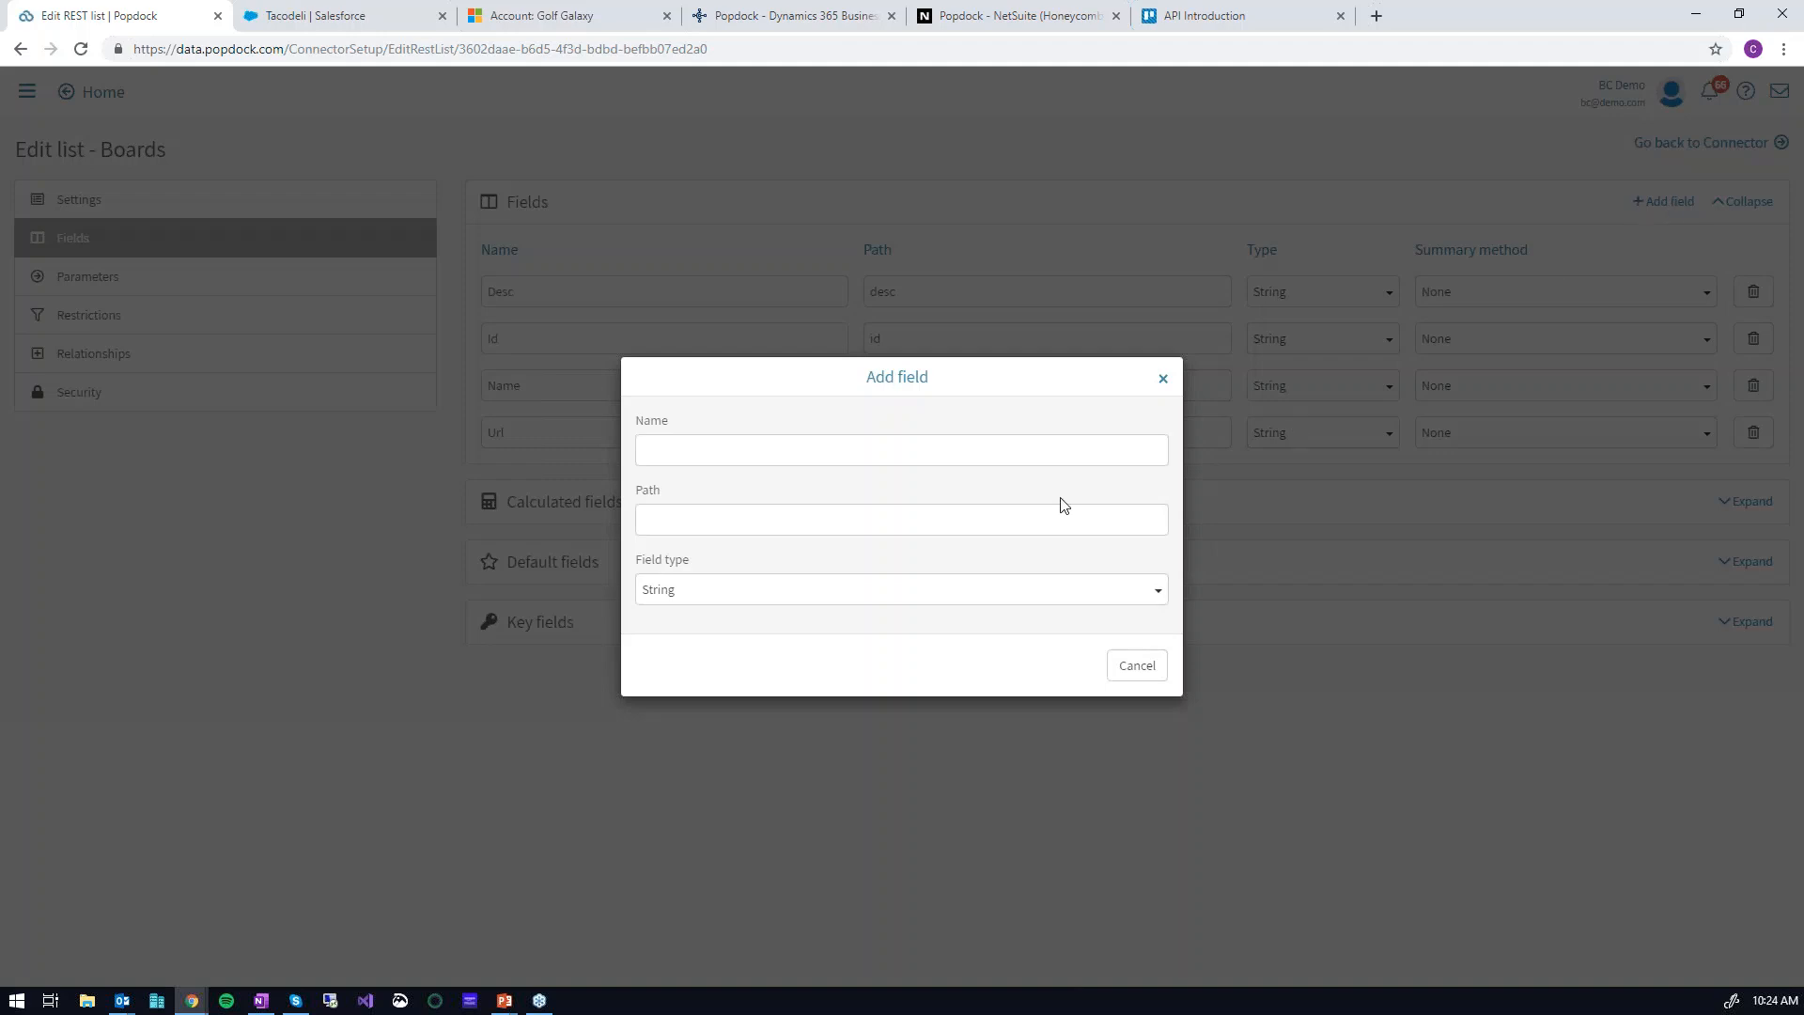
pyautogui.click(1140, 669)
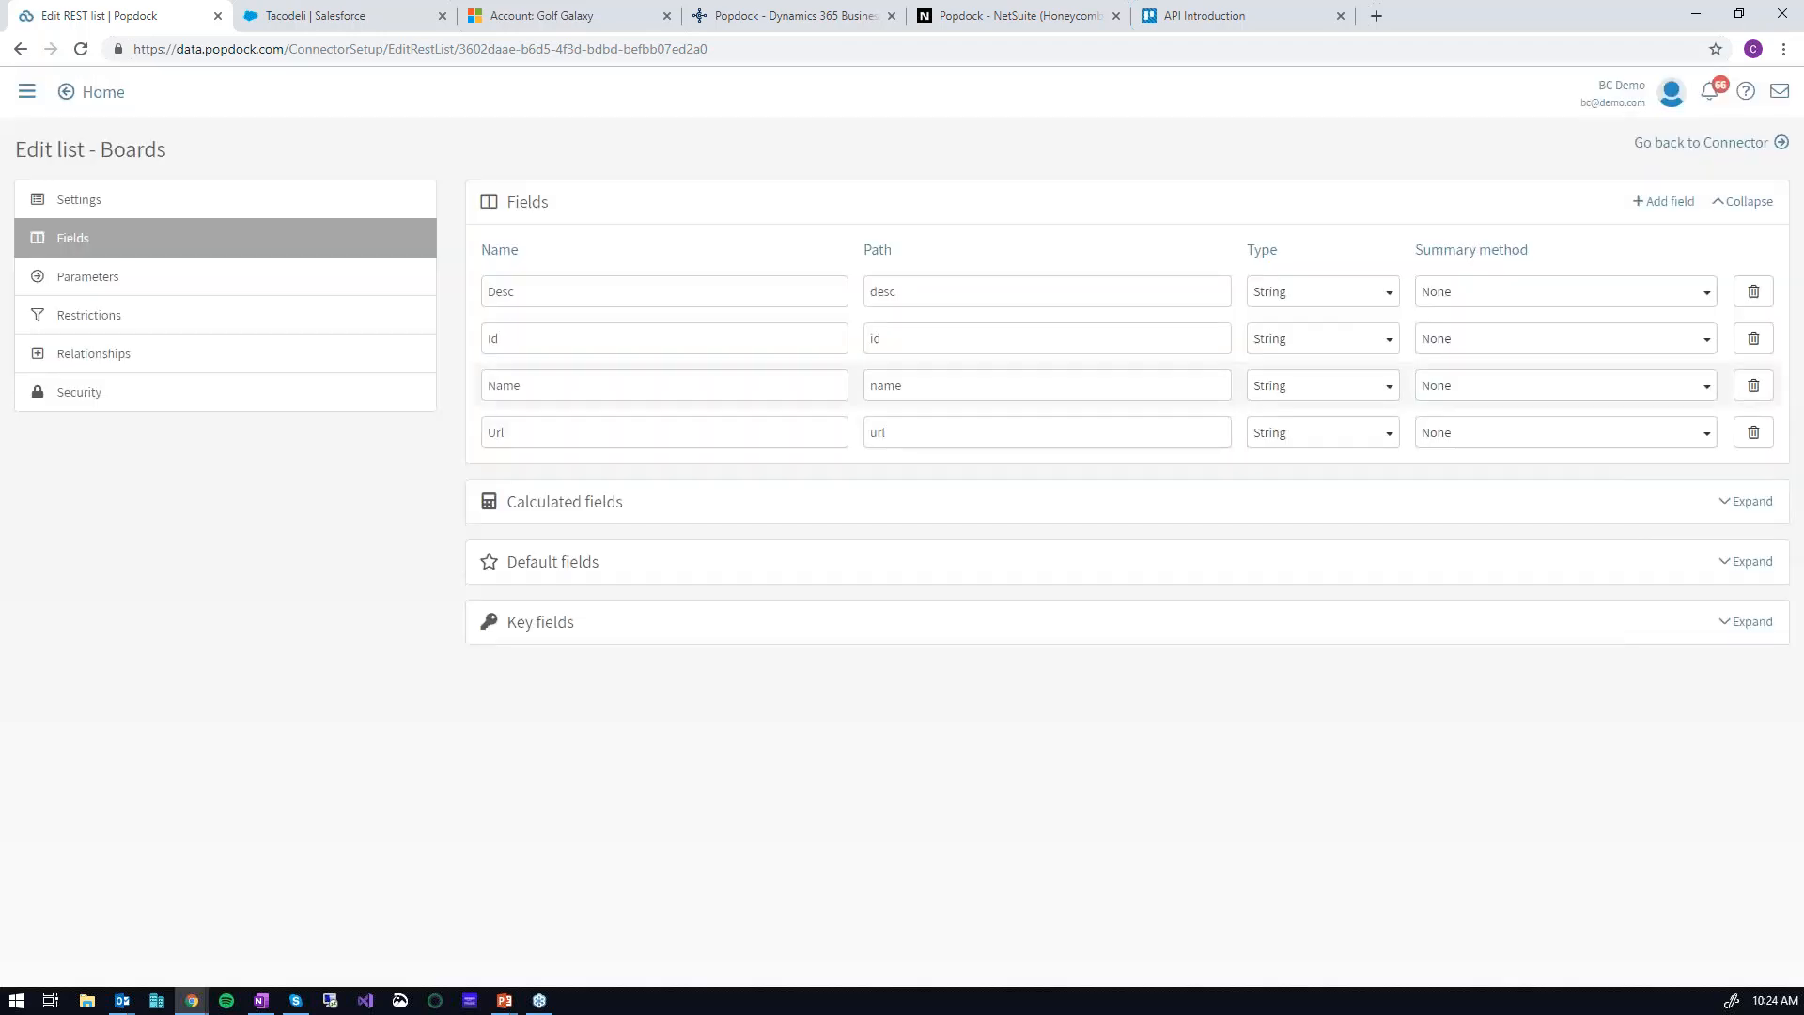
# - Examine the sample JSON response for the member's boards in the Trello documentation
pyautogui.click(1218, 22)
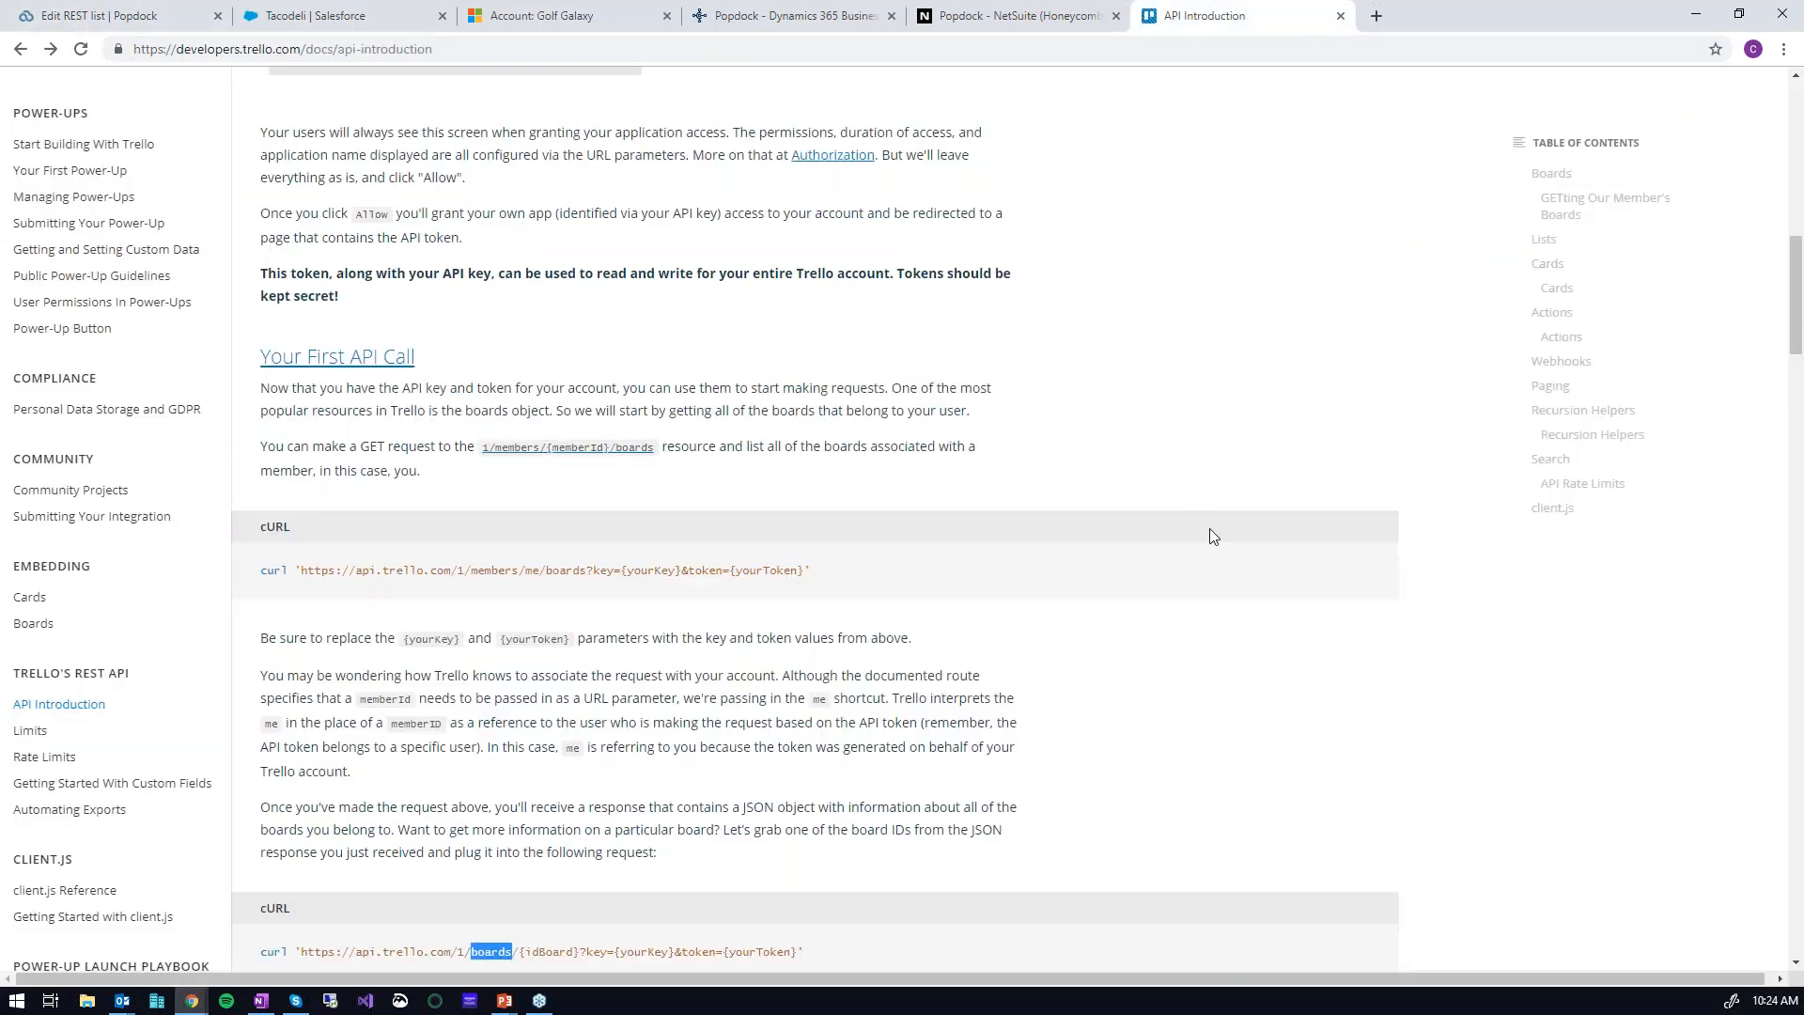
pyautogui.moveTo(1223, 562)
pyautogui.scroll(-4, 1223, 562)
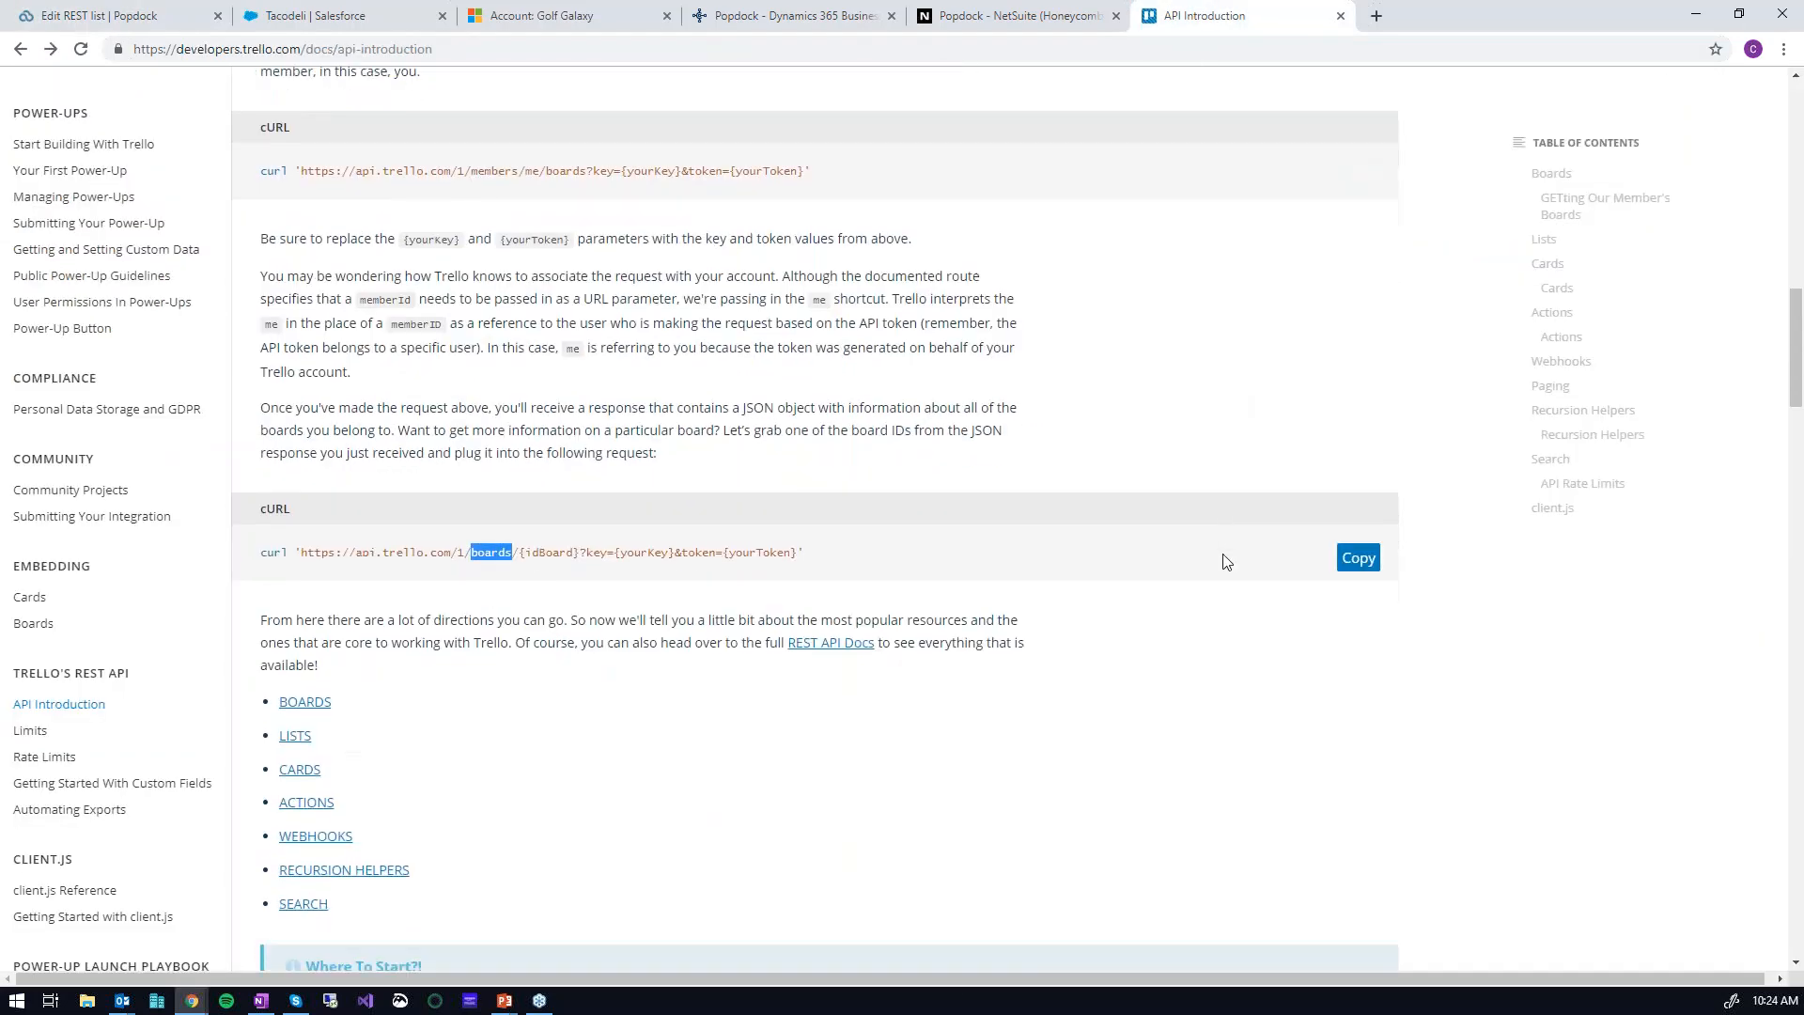
pyautogui.scroll(-5, 1226, 562)
pyautogui.scroll(-9, 1226, 561)
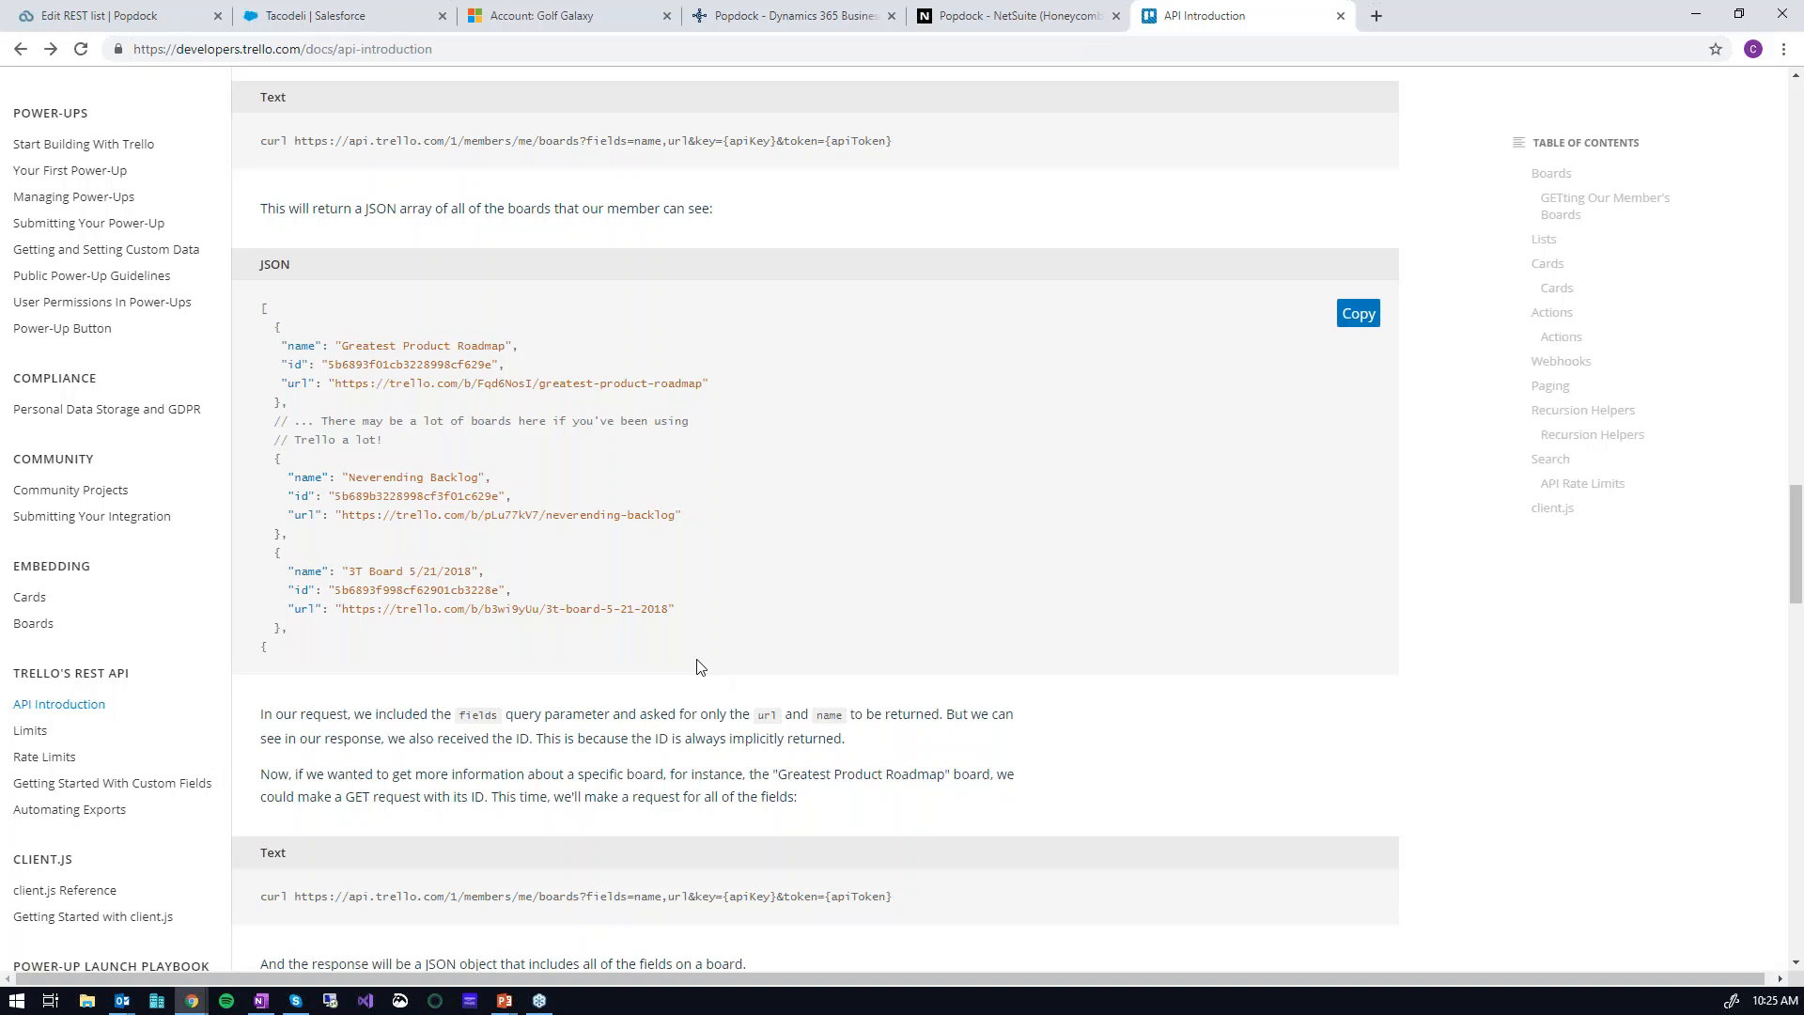
# - Expand the Boards list's default fields in Popdock, then open the list's Parameters
pyautogui.click(115, 17)
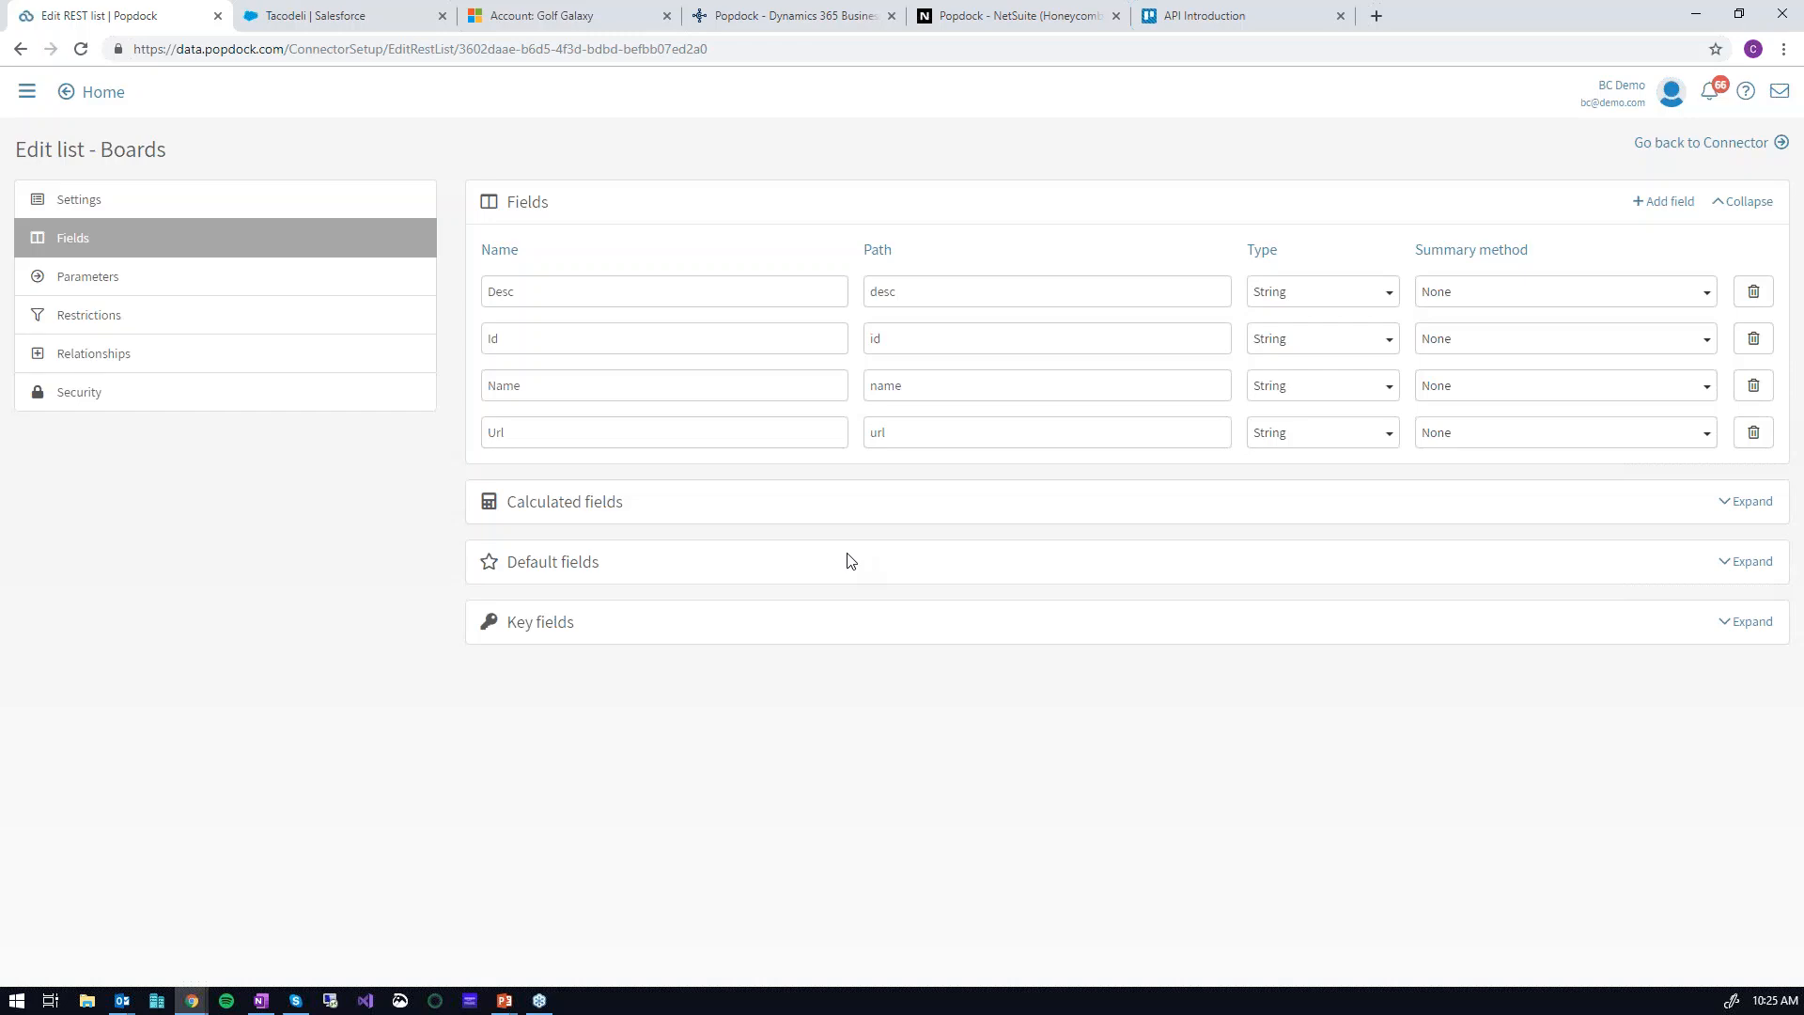
pyautogui.click(1743, 567)
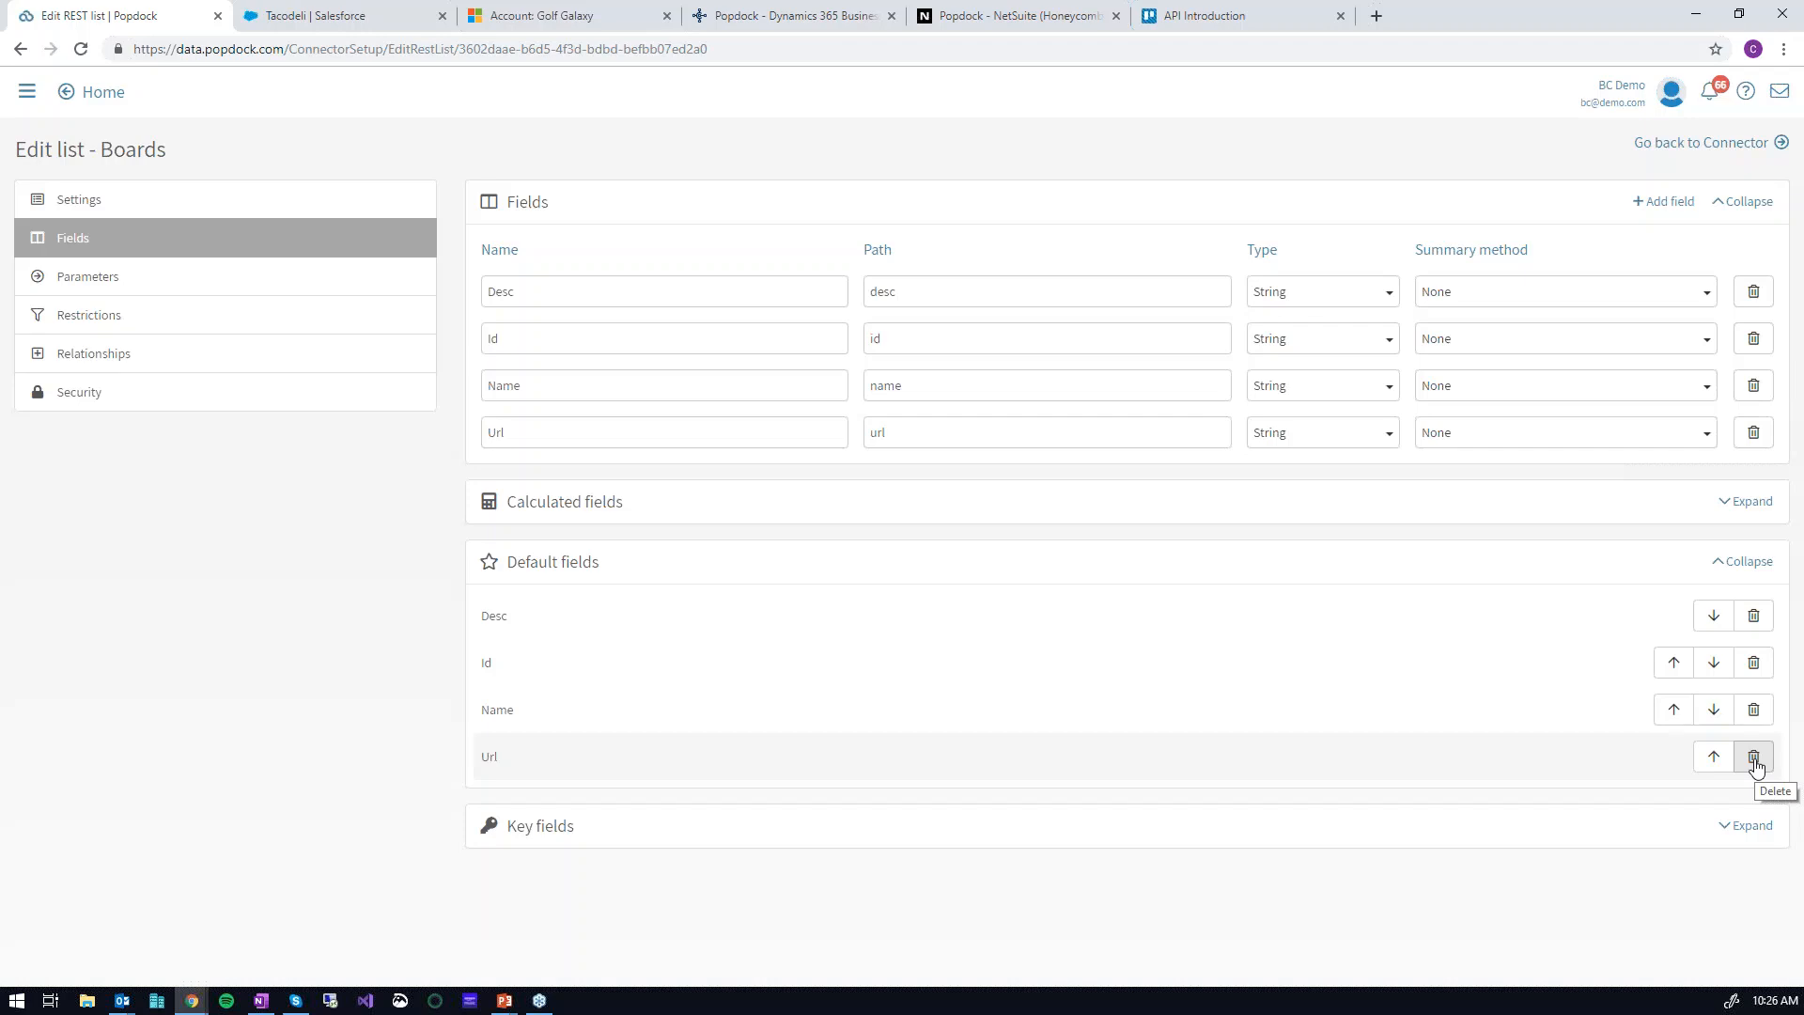
pyautogui.click(113, 280)
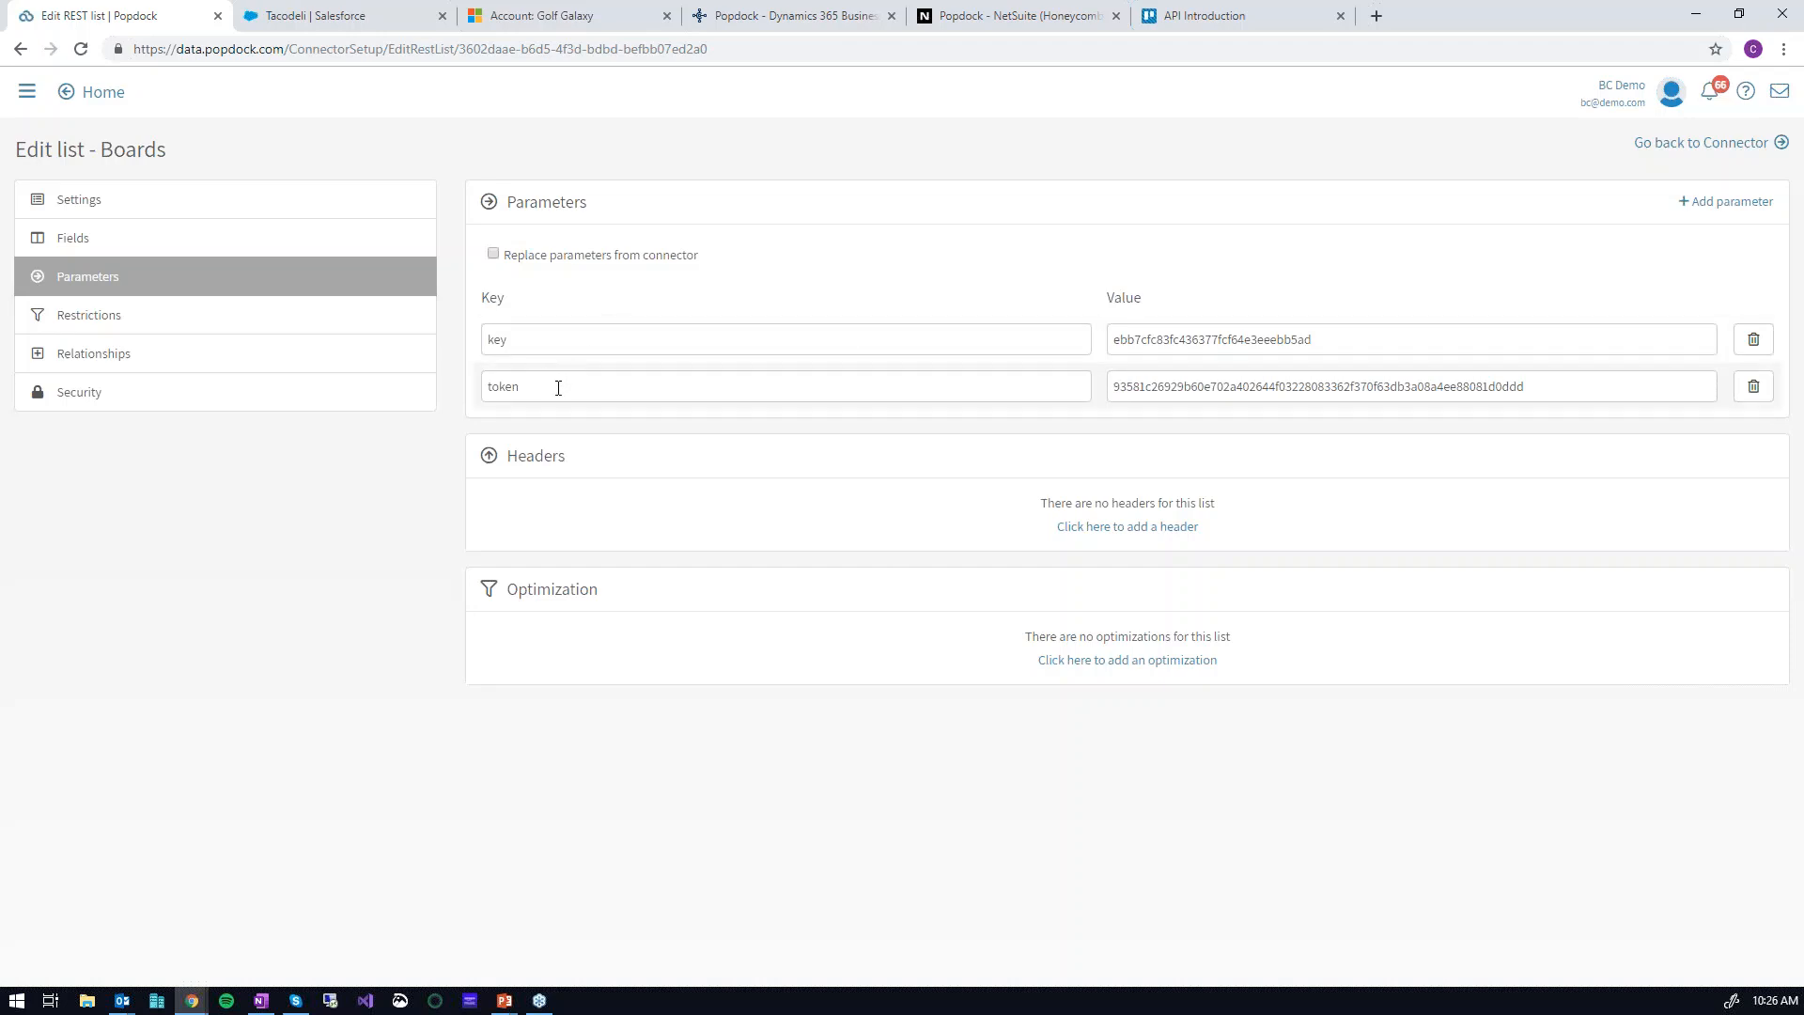
# - Highlight the key and token query parameters in the documentation's first API call, then return to the Boards list's parameters in Popdock
pyautogui.click(1182, 19)
pyautogui.scroll(5, 1206, 409)
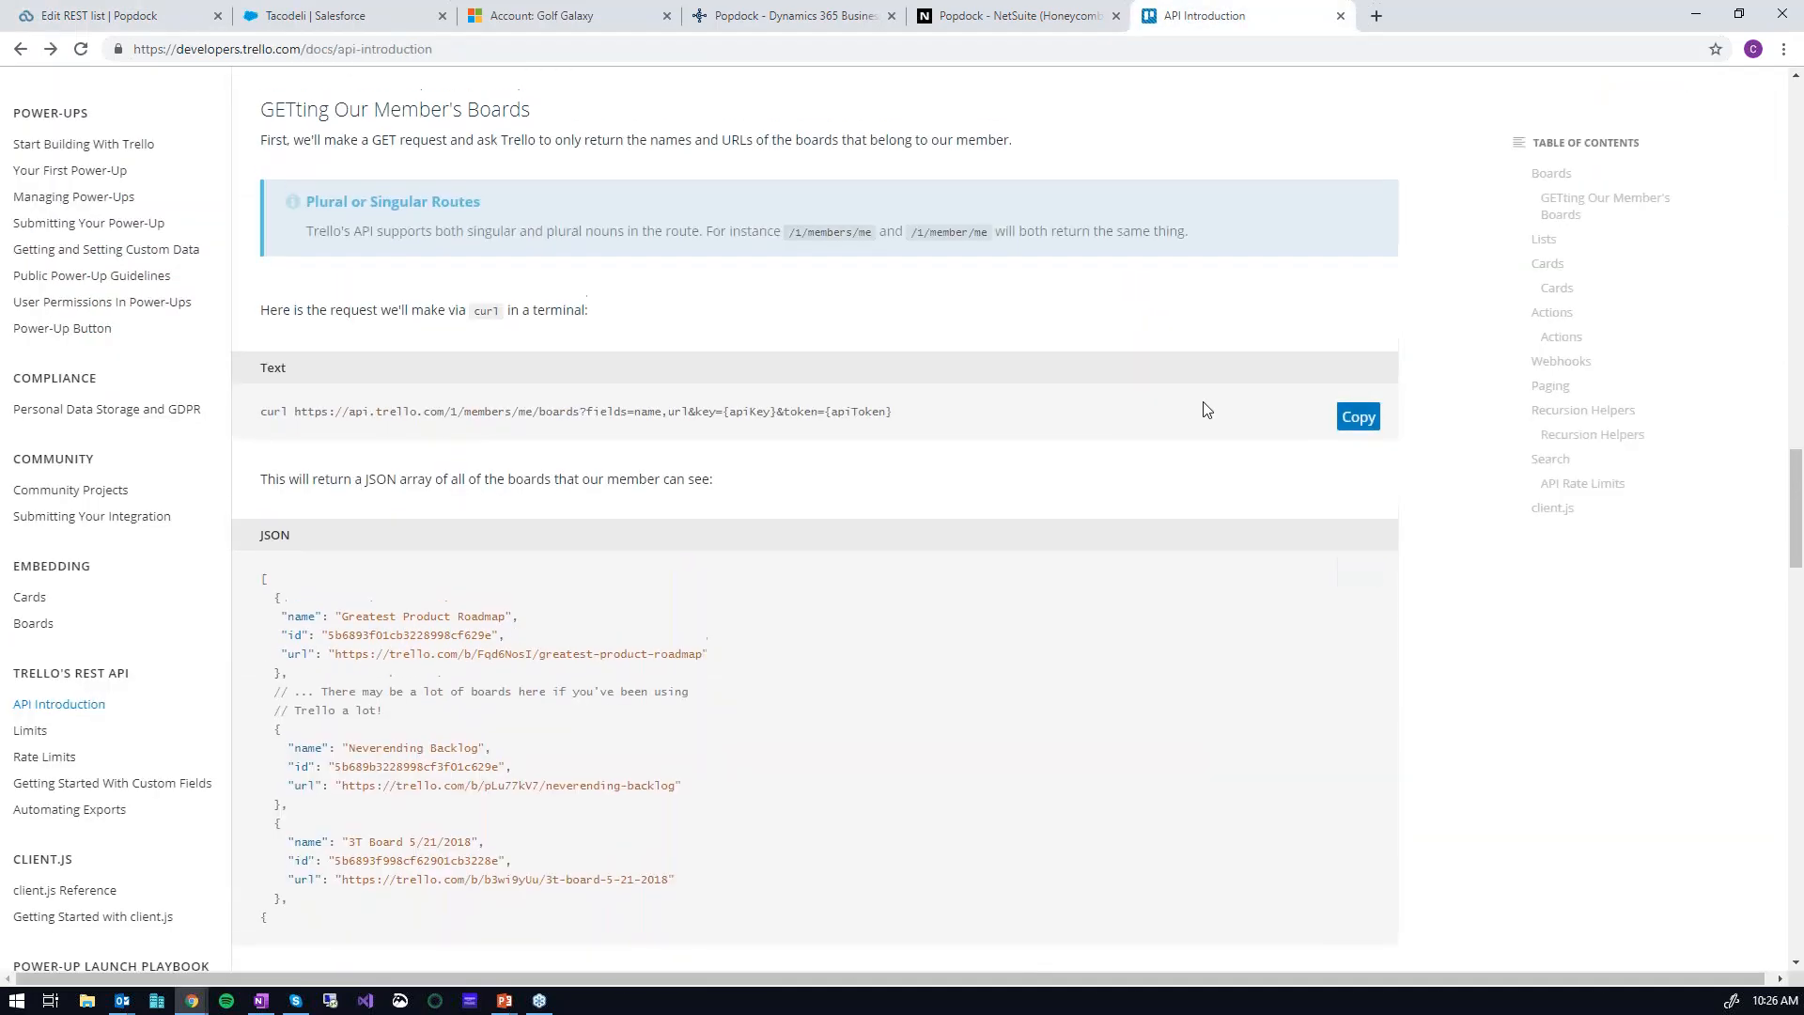
pyautogui.scroll(15, 1206, 409)
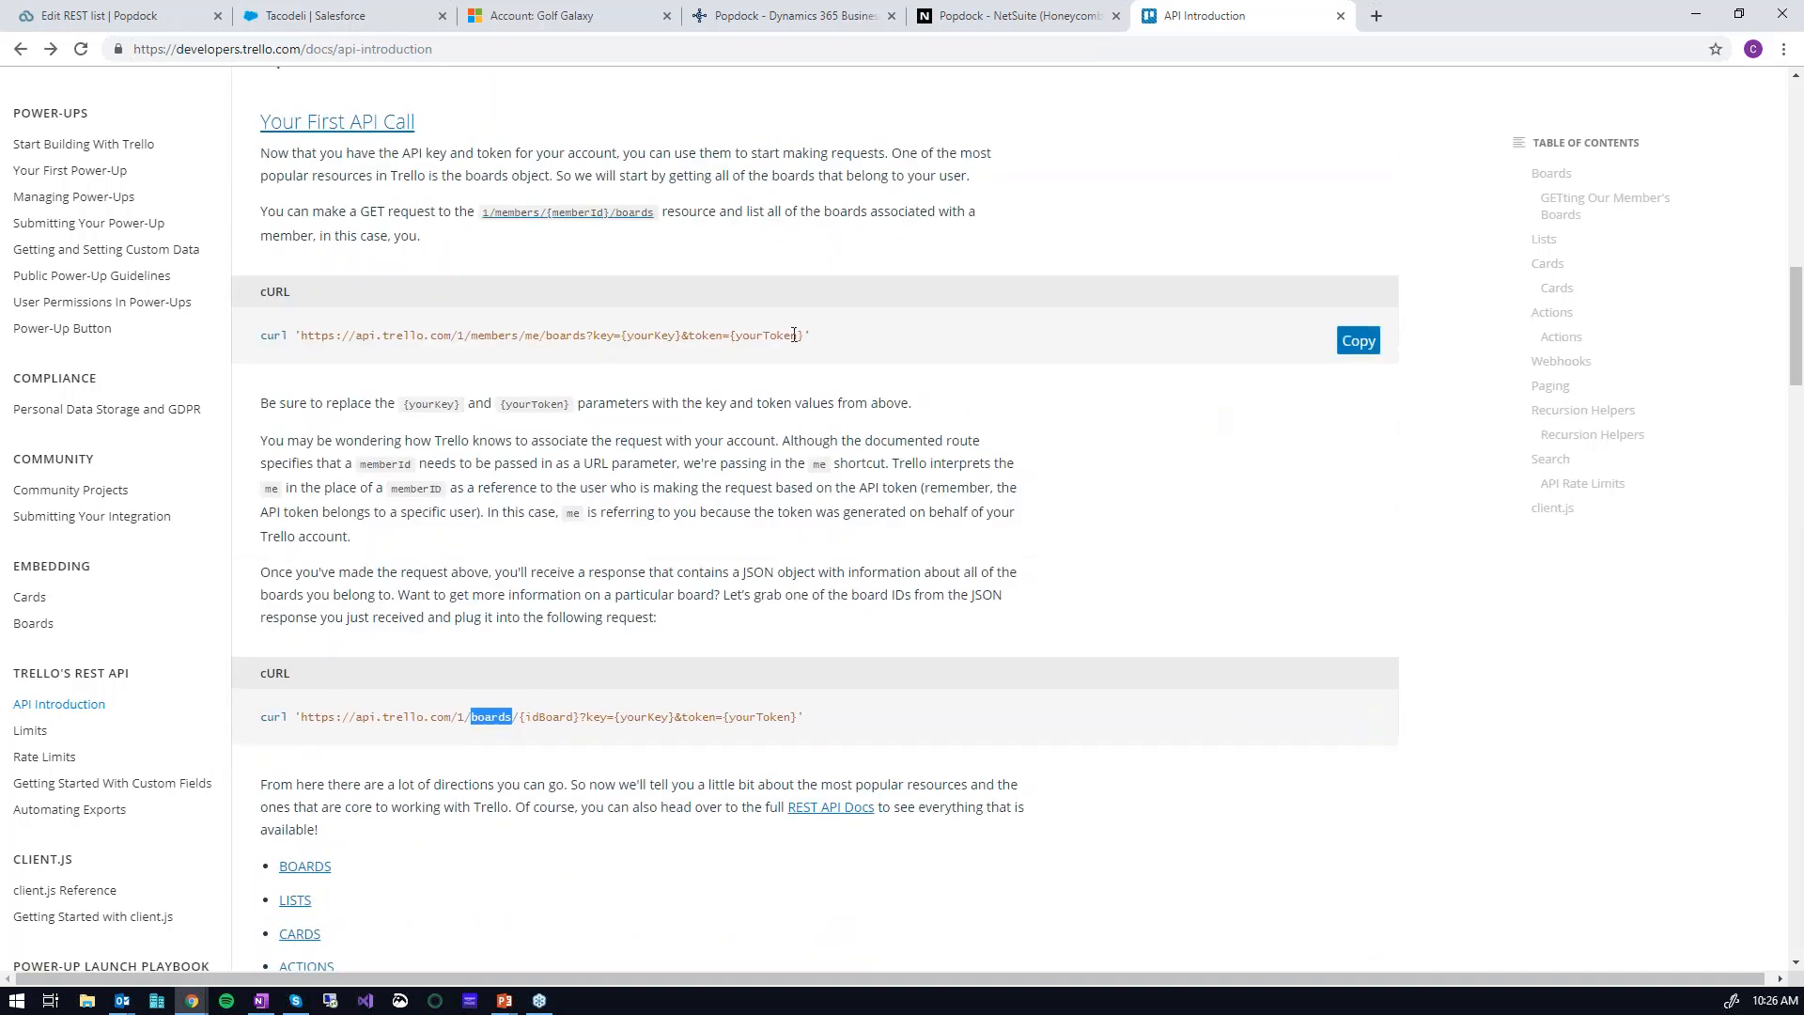
pyautogui.moveTo(792, 336); pyautogui.dragTo(598, 342)
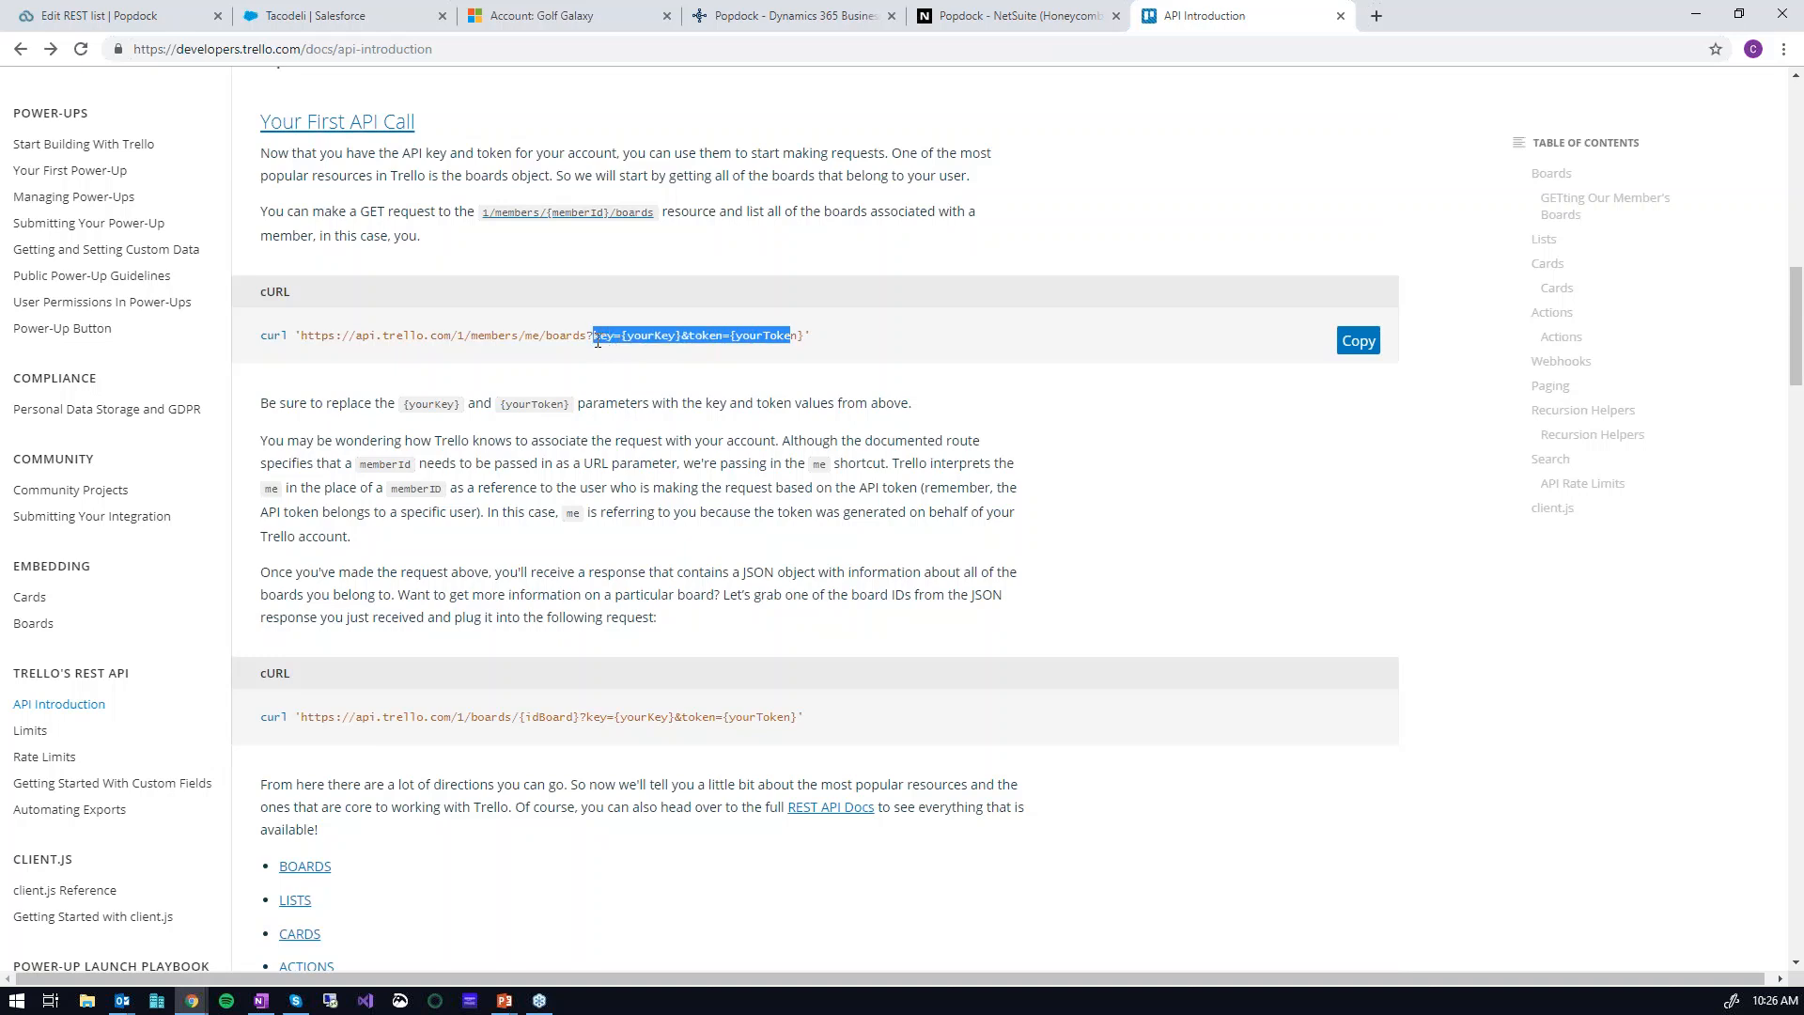
pyautogui.click(806, 336)
pyautogui.moveTo(803, 335); pyautogui.dragTo(594, 349)
pyautogui.click(134, 17)
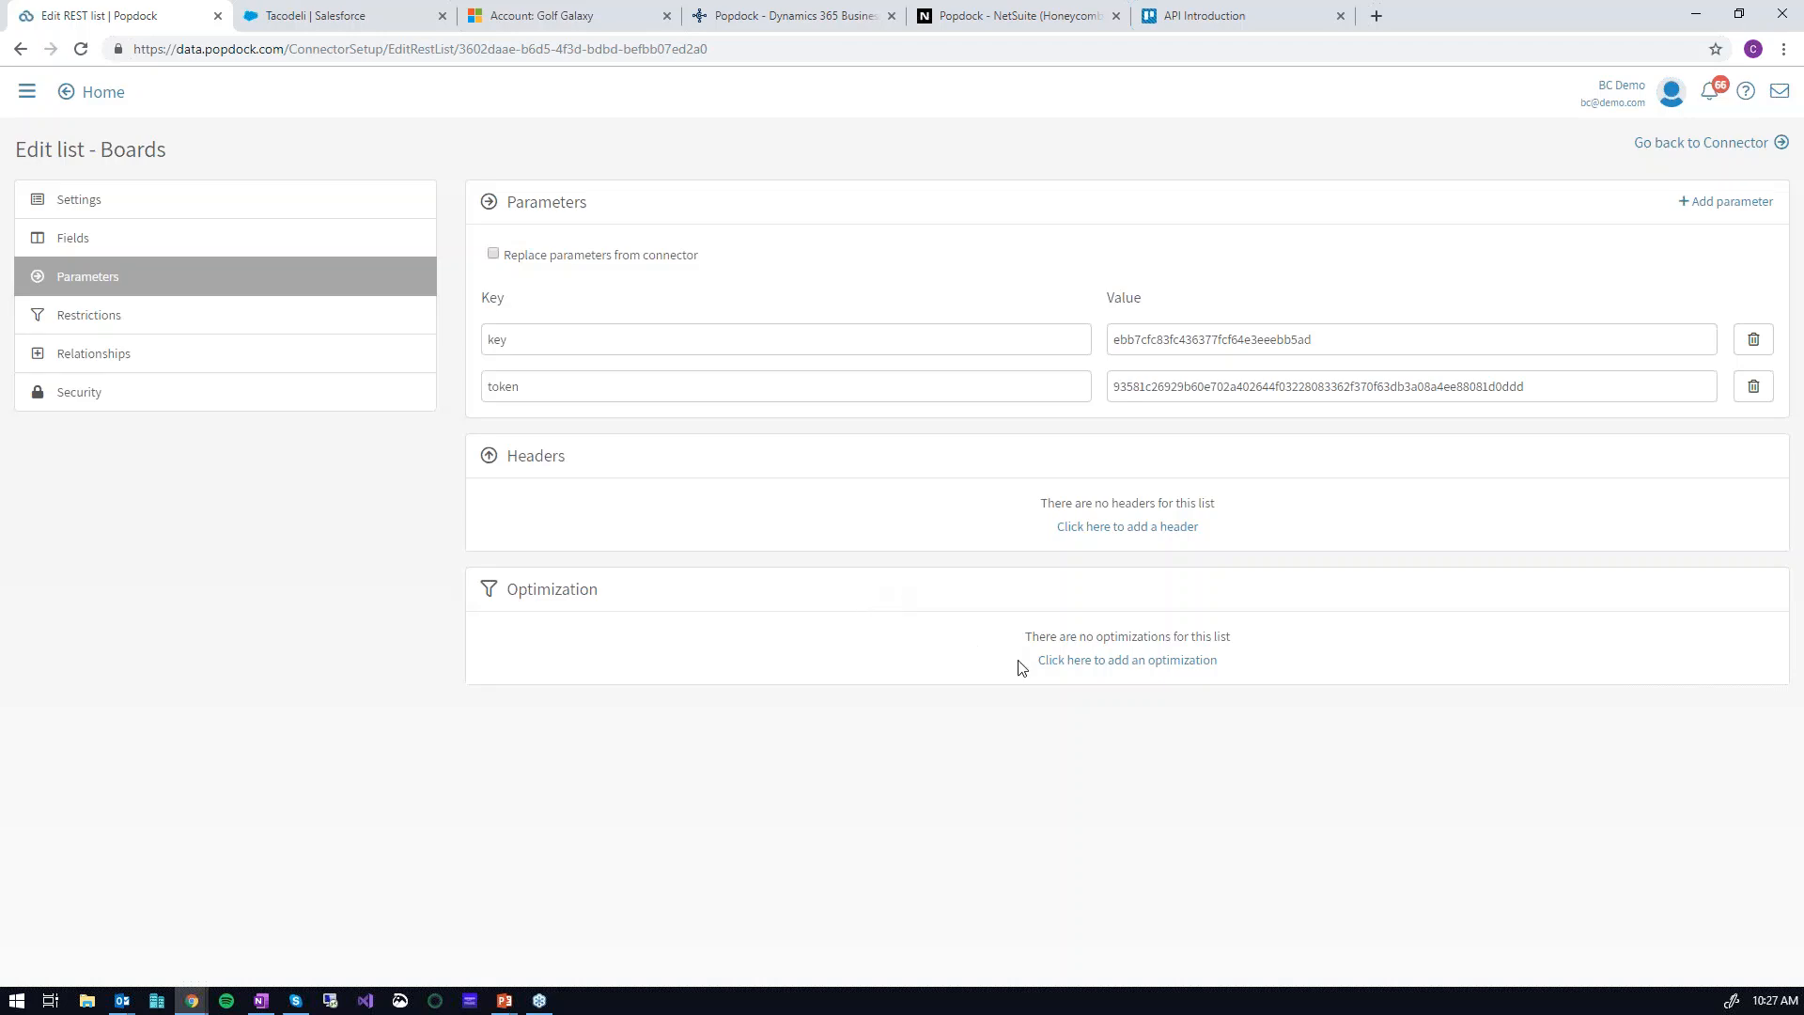
# - Review the Boards list's restrictions, relationships and security settings
pyautogui.click(108, 318)
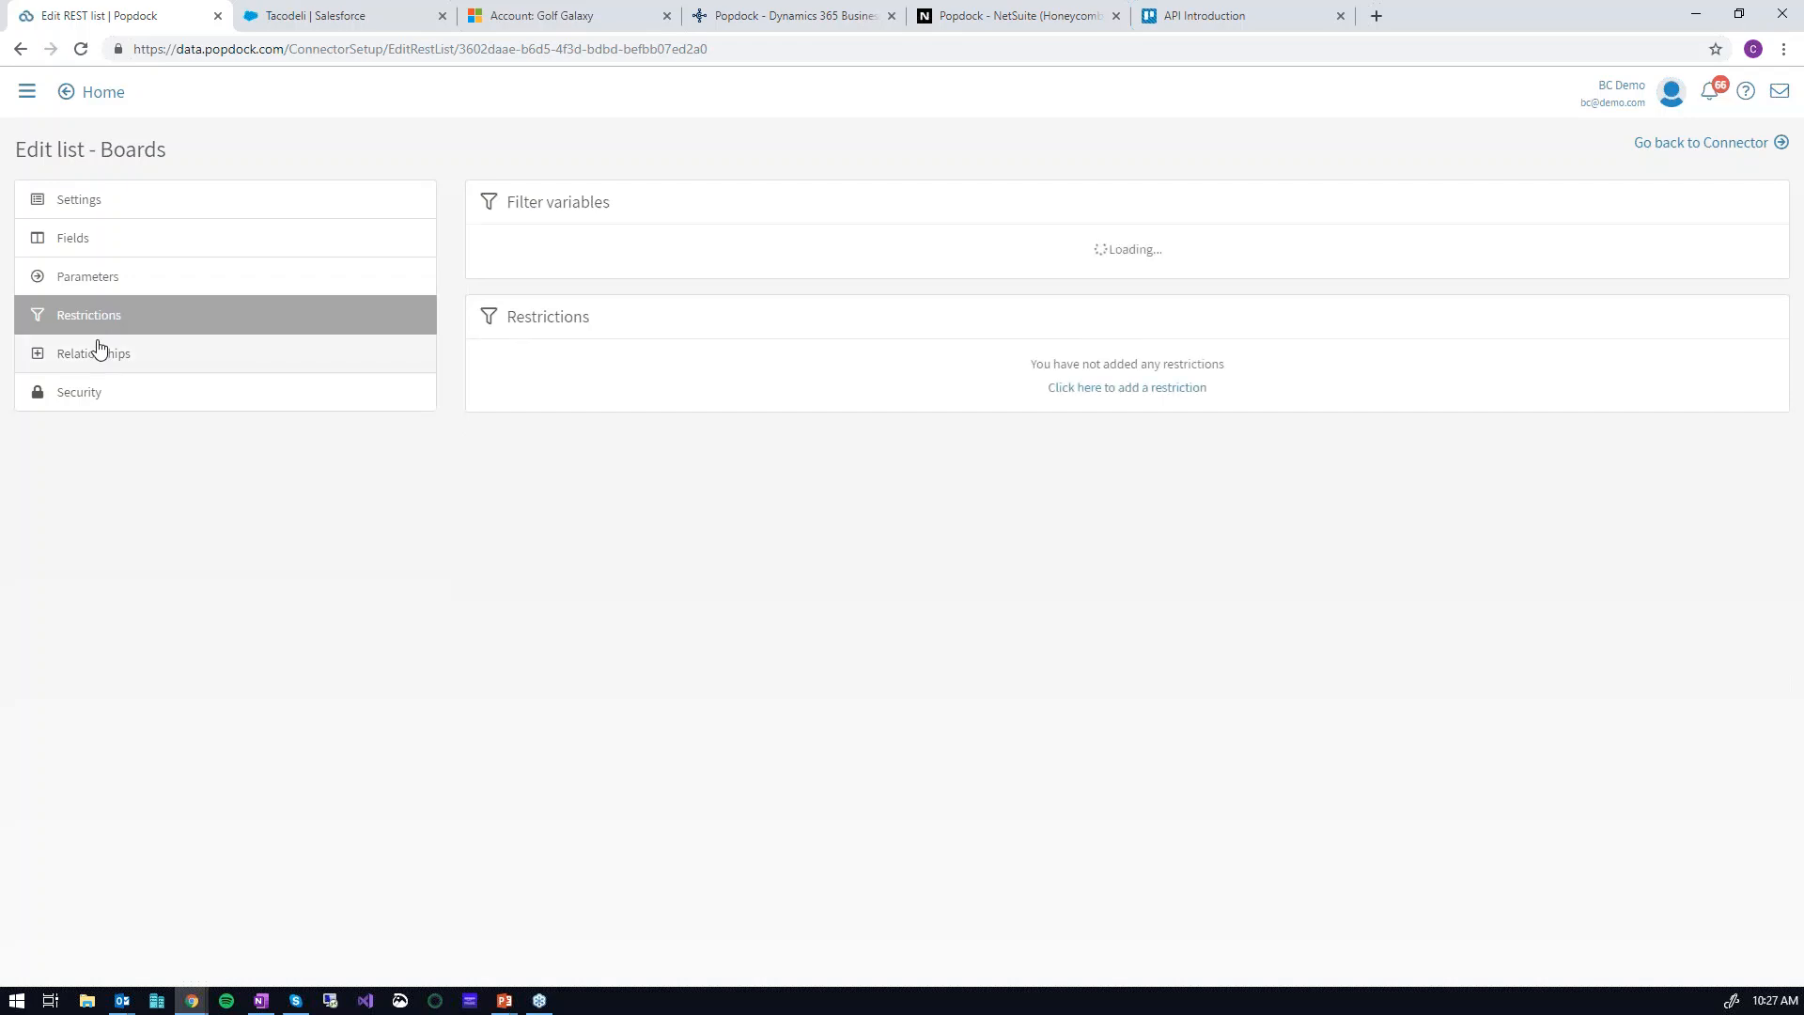
pyautogui.click(93, 363)
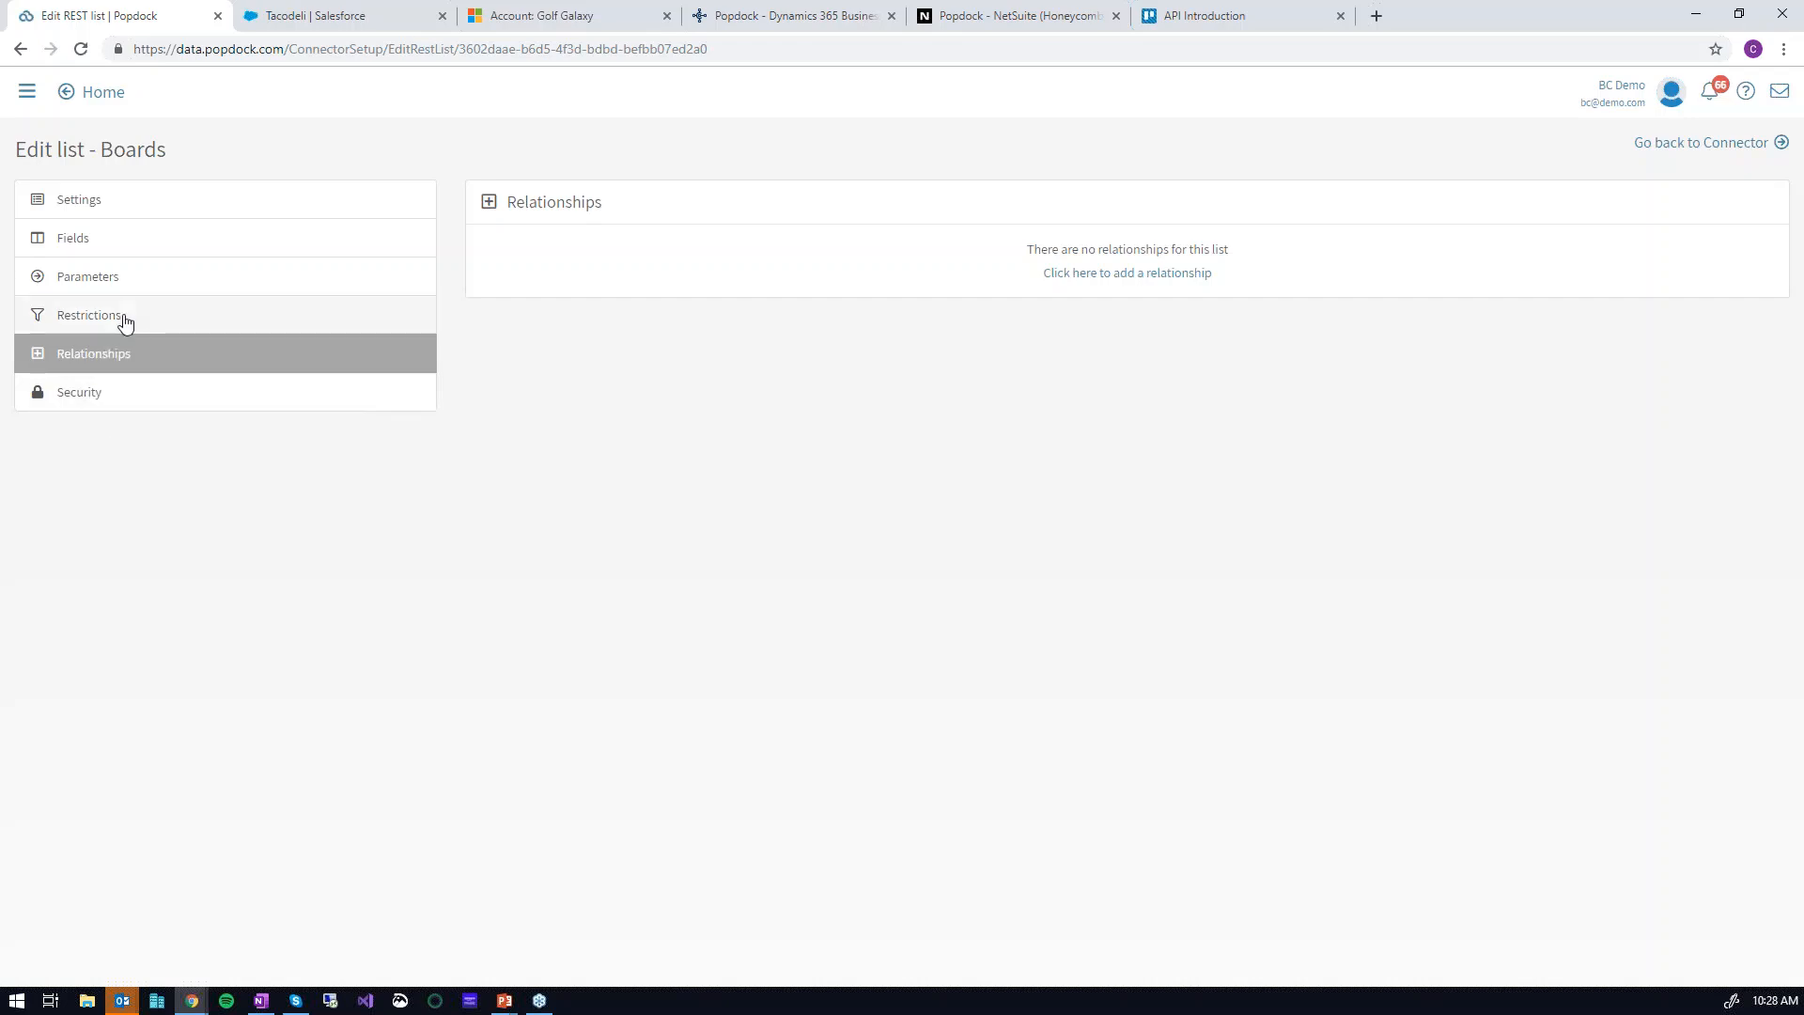
pyautogui.click(94, 394)
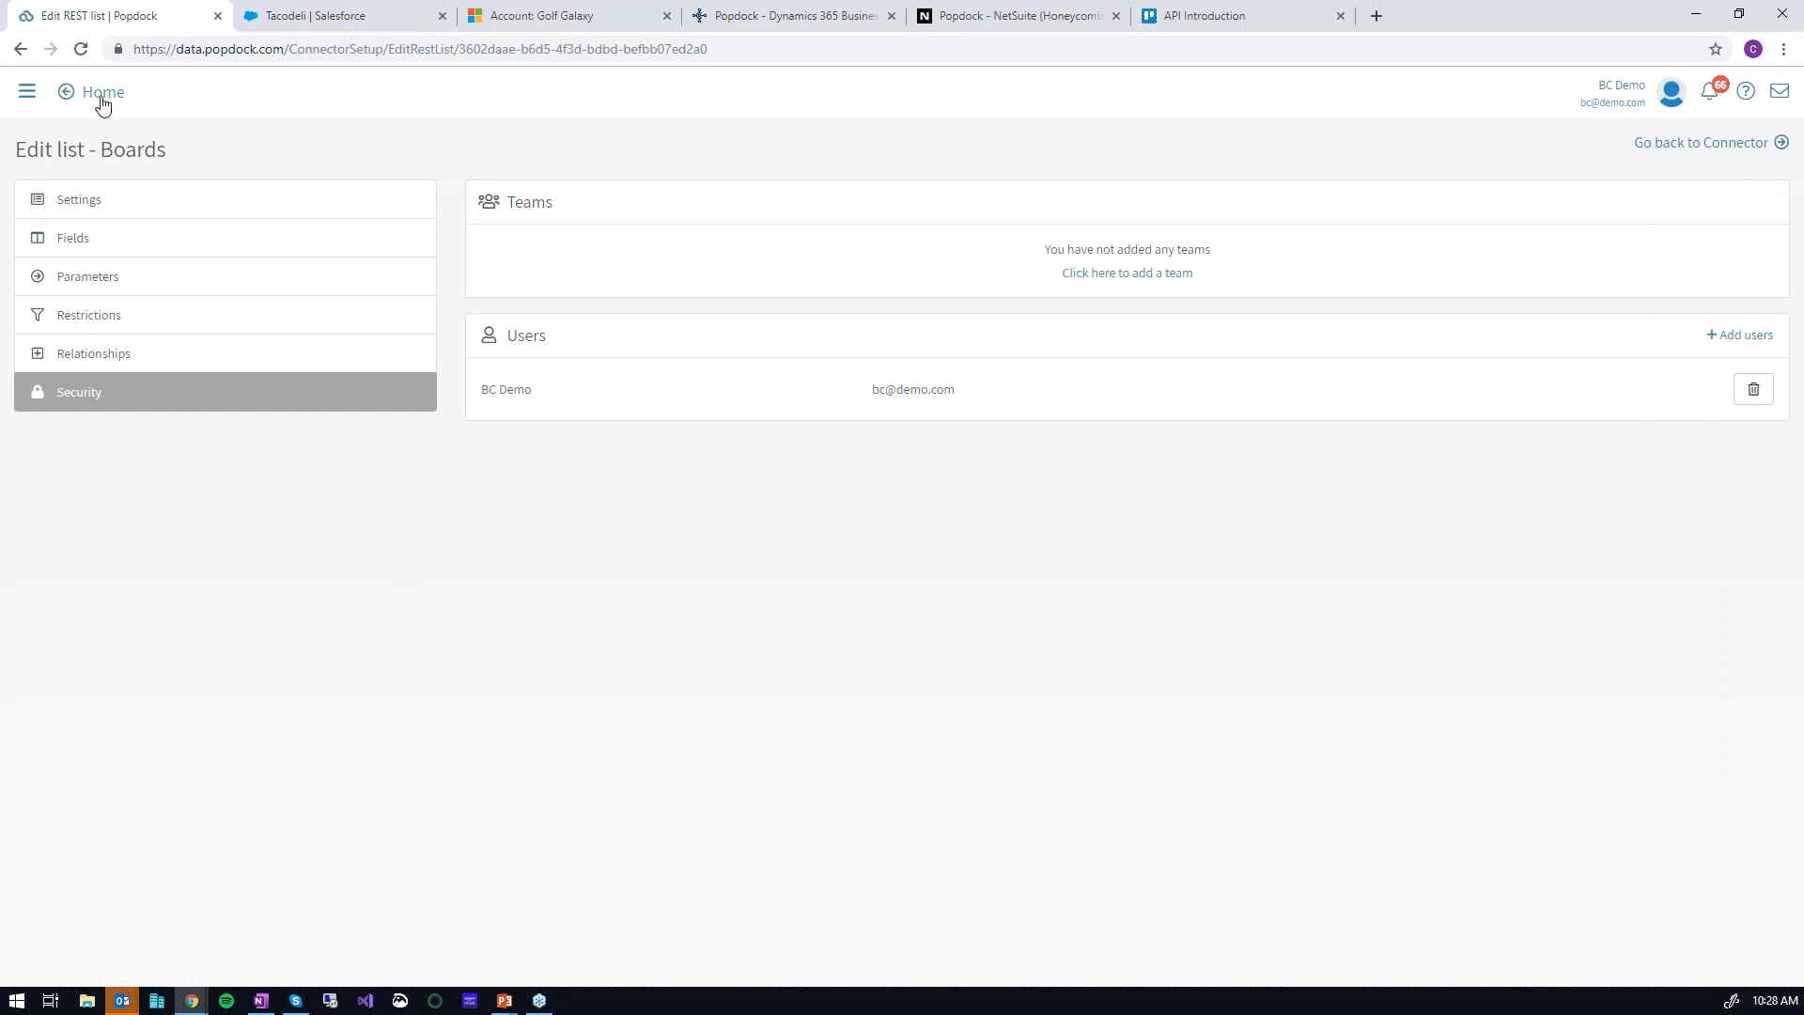
# - Leave the list setup for the home page, open the Trello Boards list and show the lists available under Trello
pyautogui.click(98, 92)
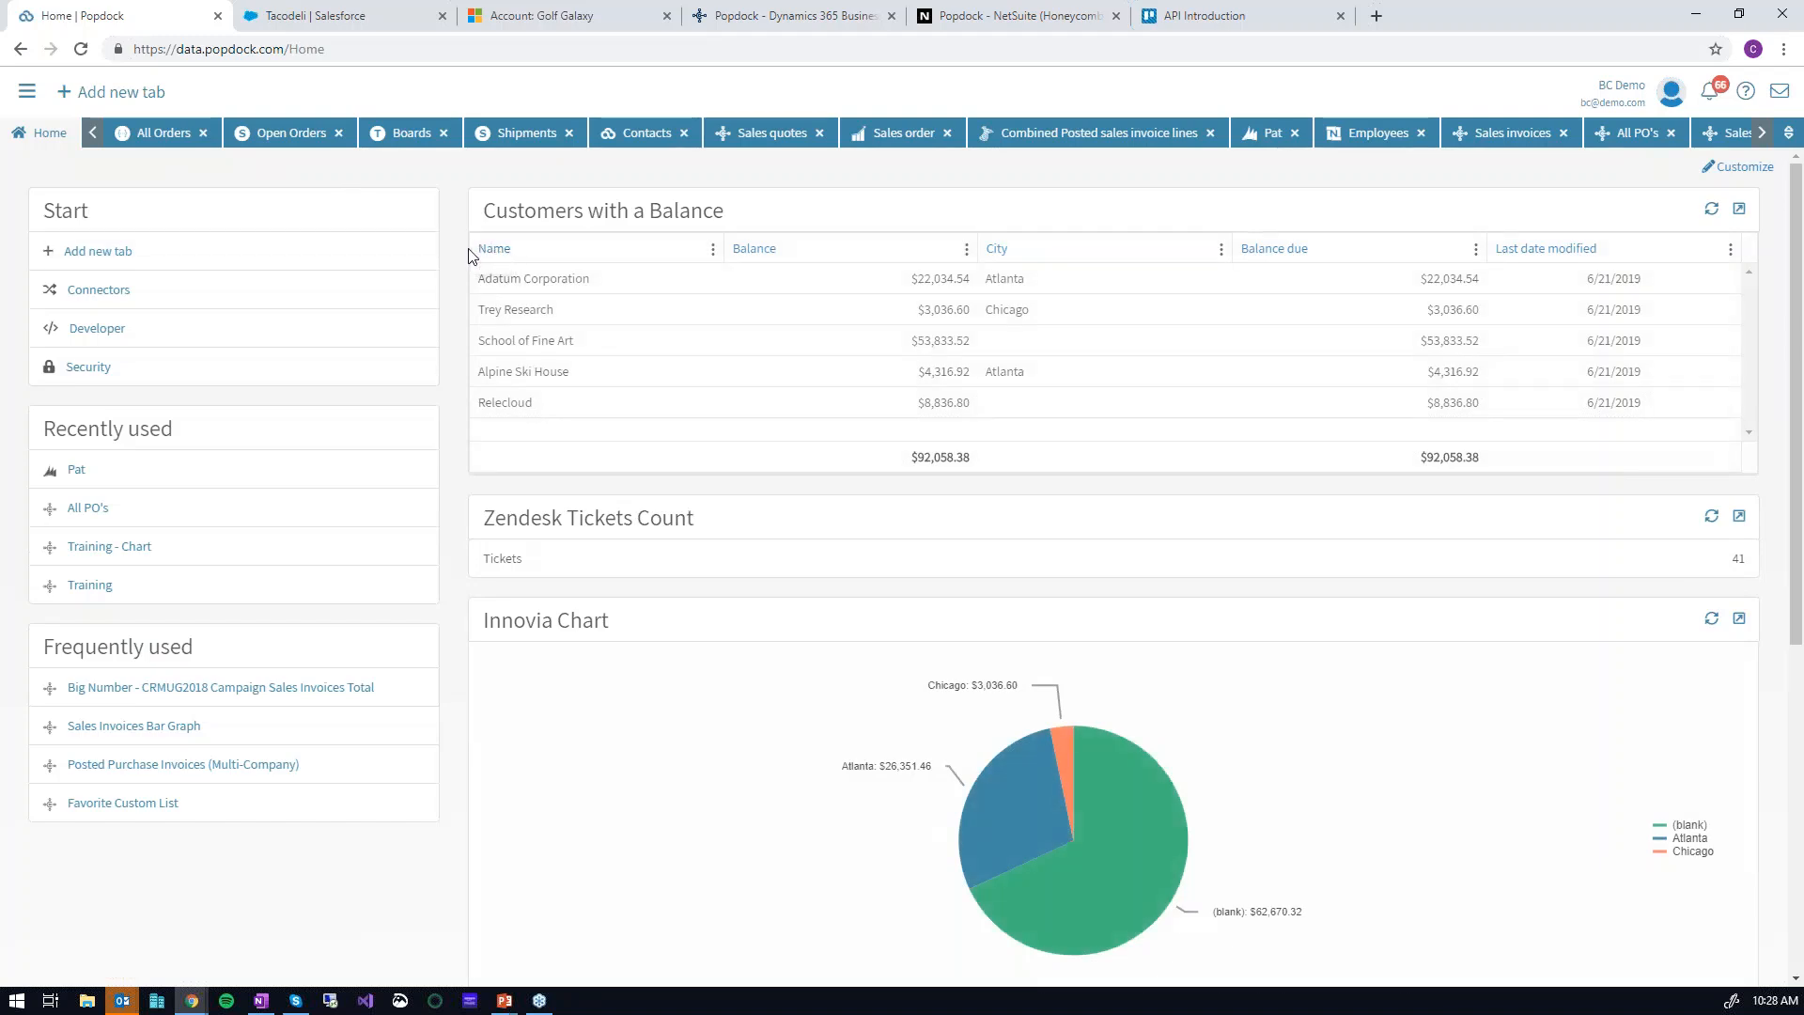
pyautogui.click(403, 139)
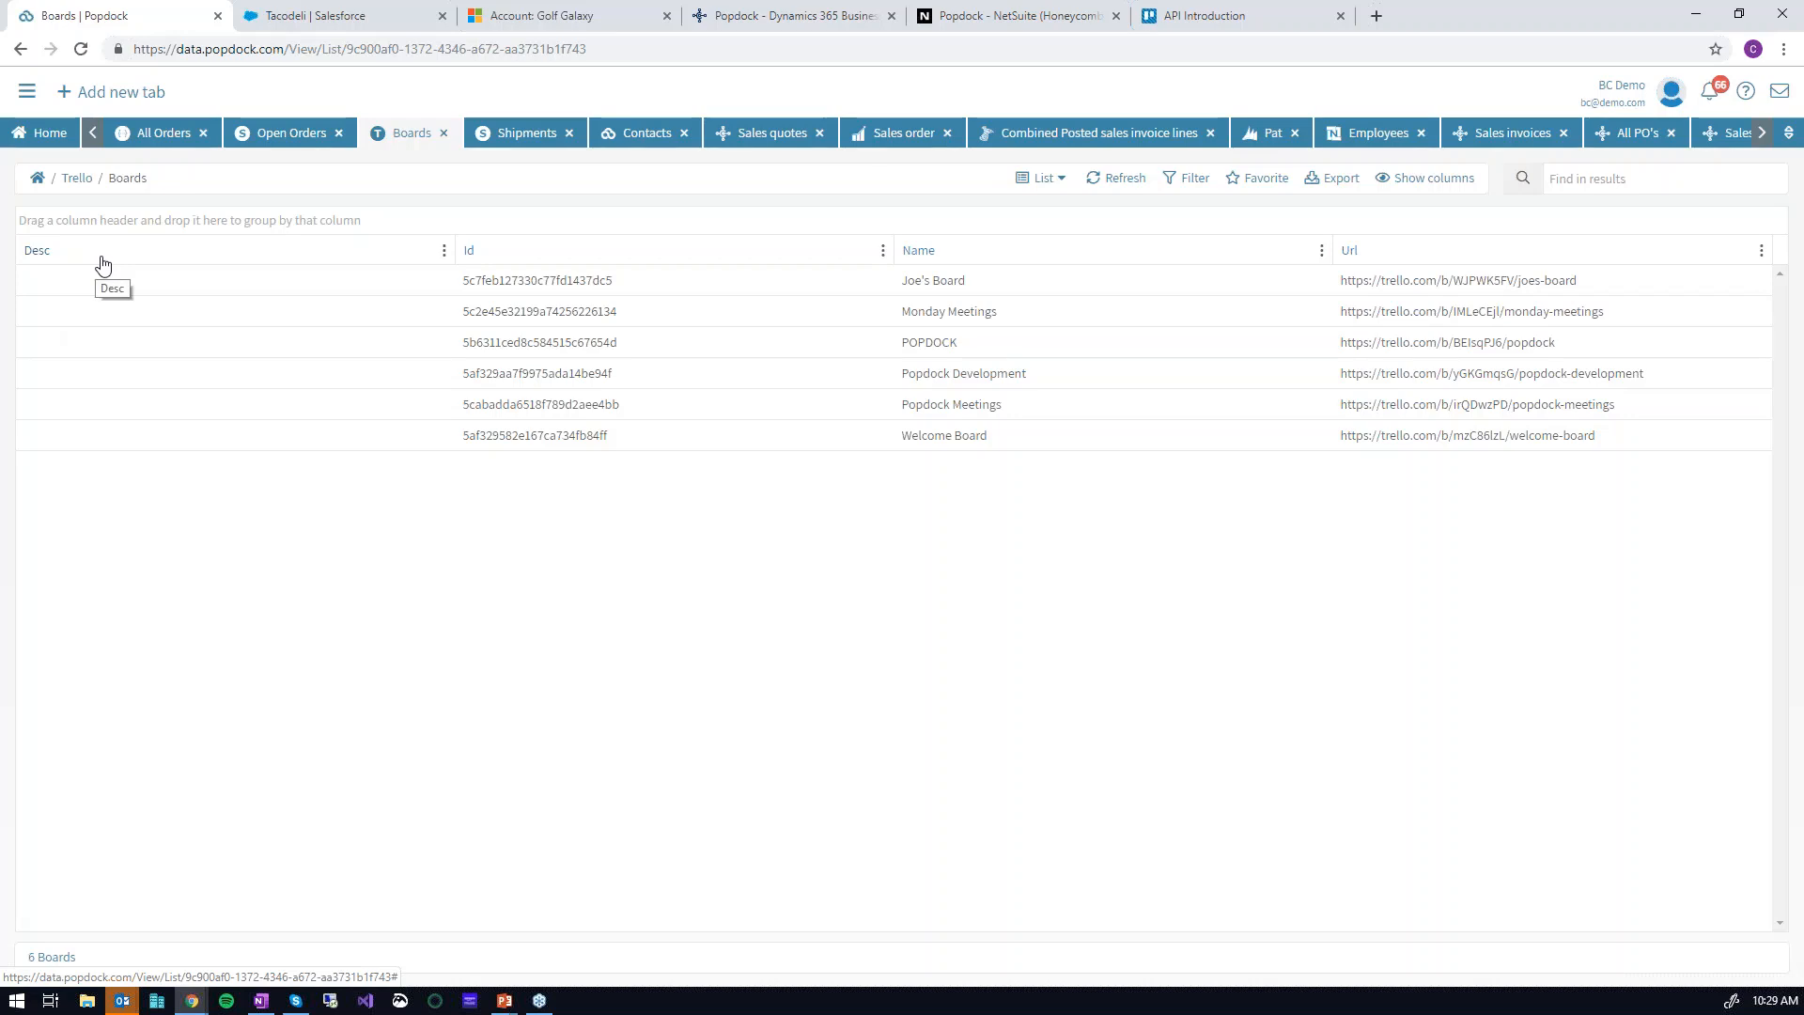
pyautogui.moveTo(74, 187)
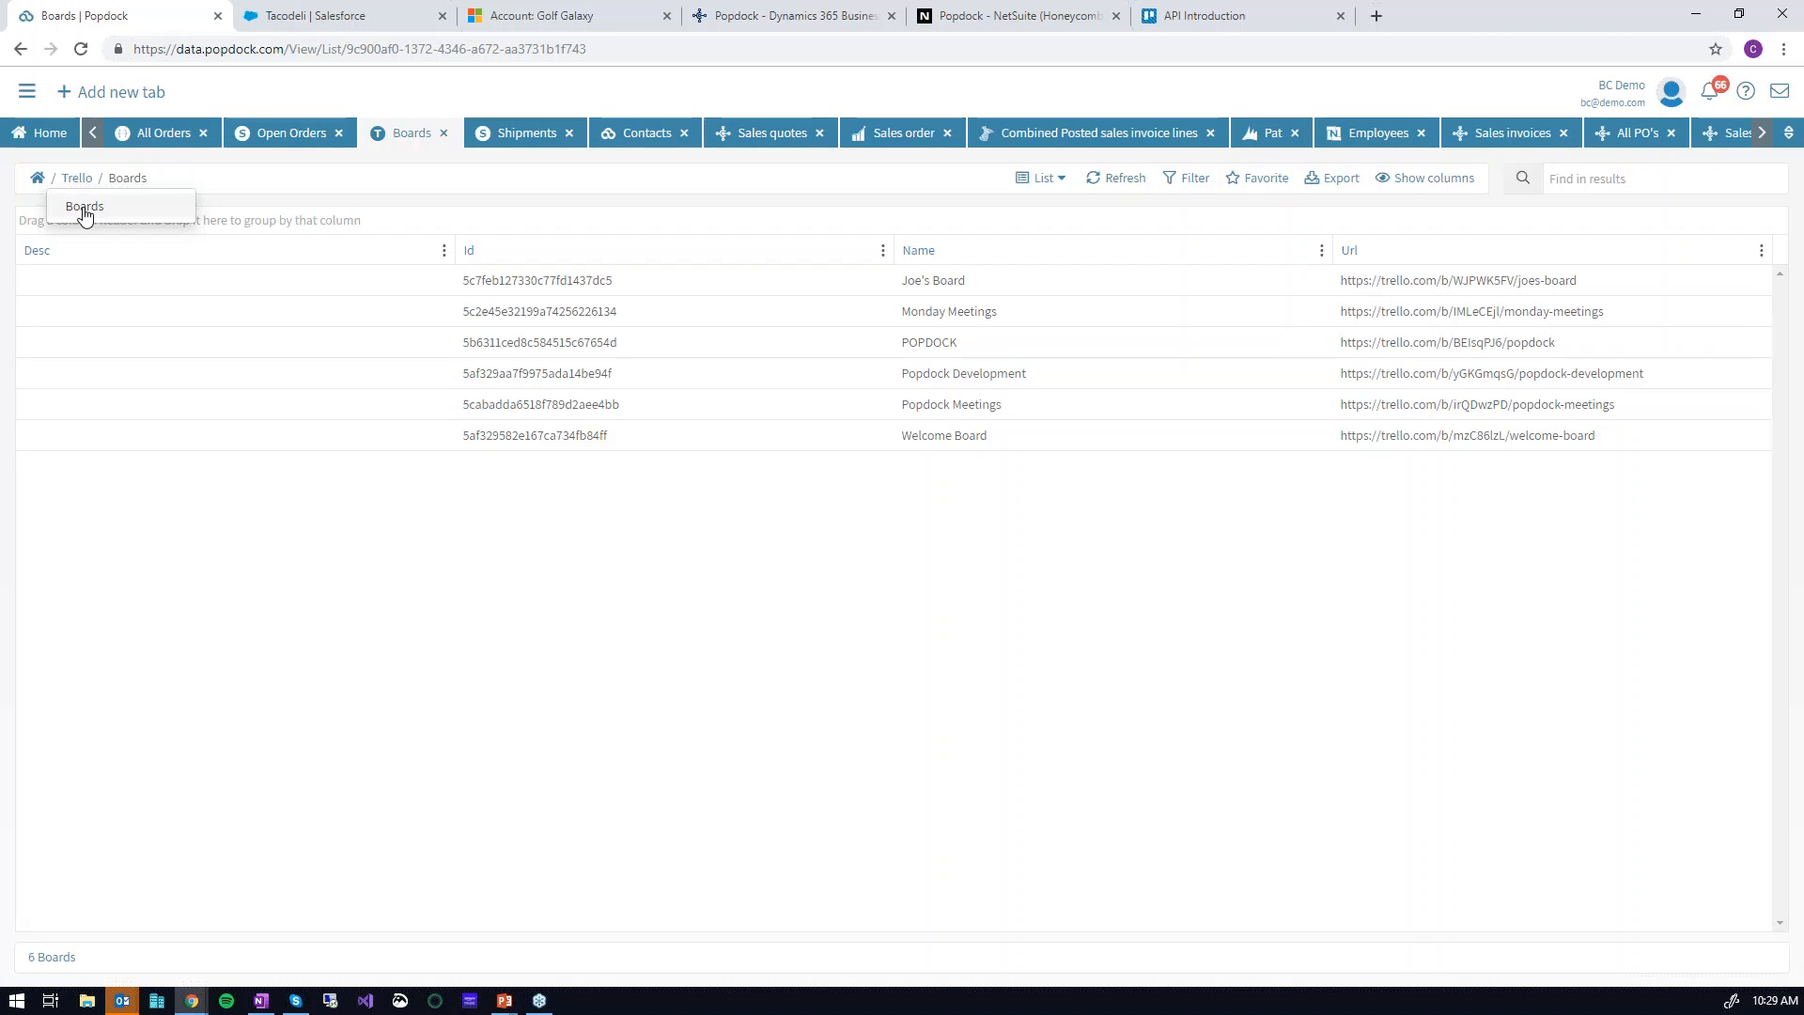
# - Open the ShipStation Shipments list and group it by State, then expand and collapse the AZ group
pyautogui.click(515, 139)
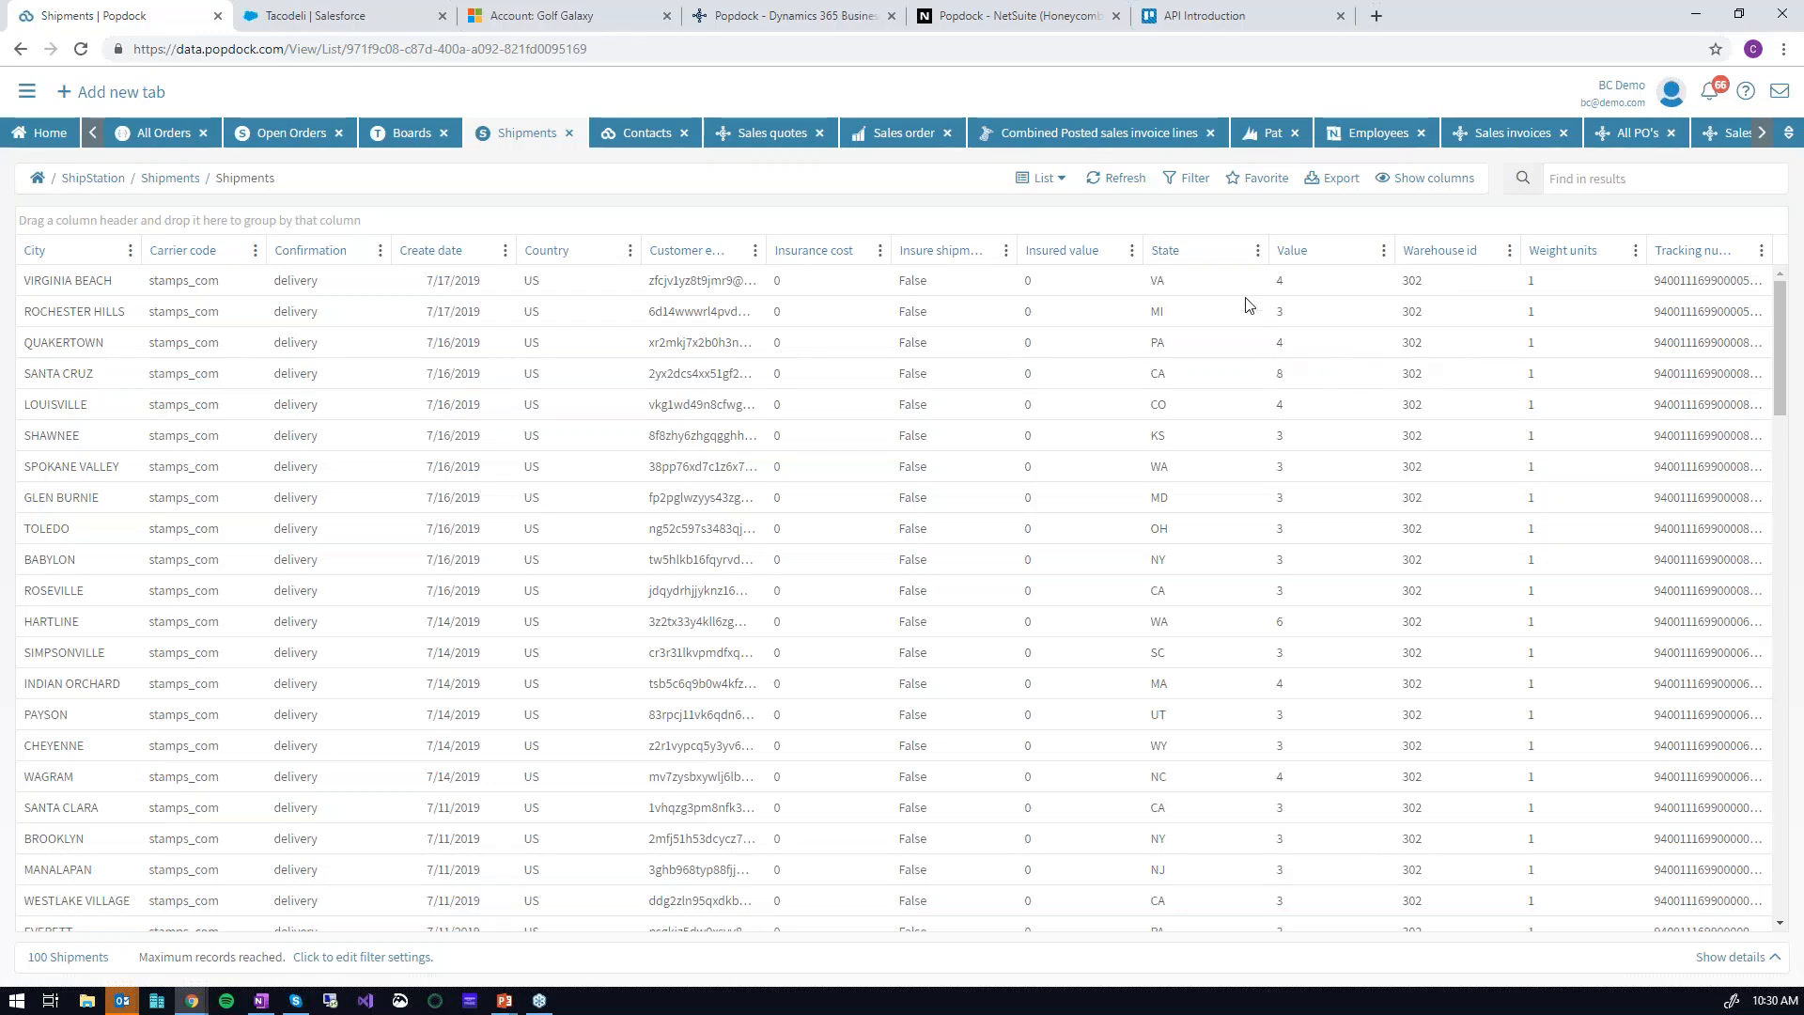
pyautogui.moveTo(1171, 256); pyautogui.dragTo(1219, 270)
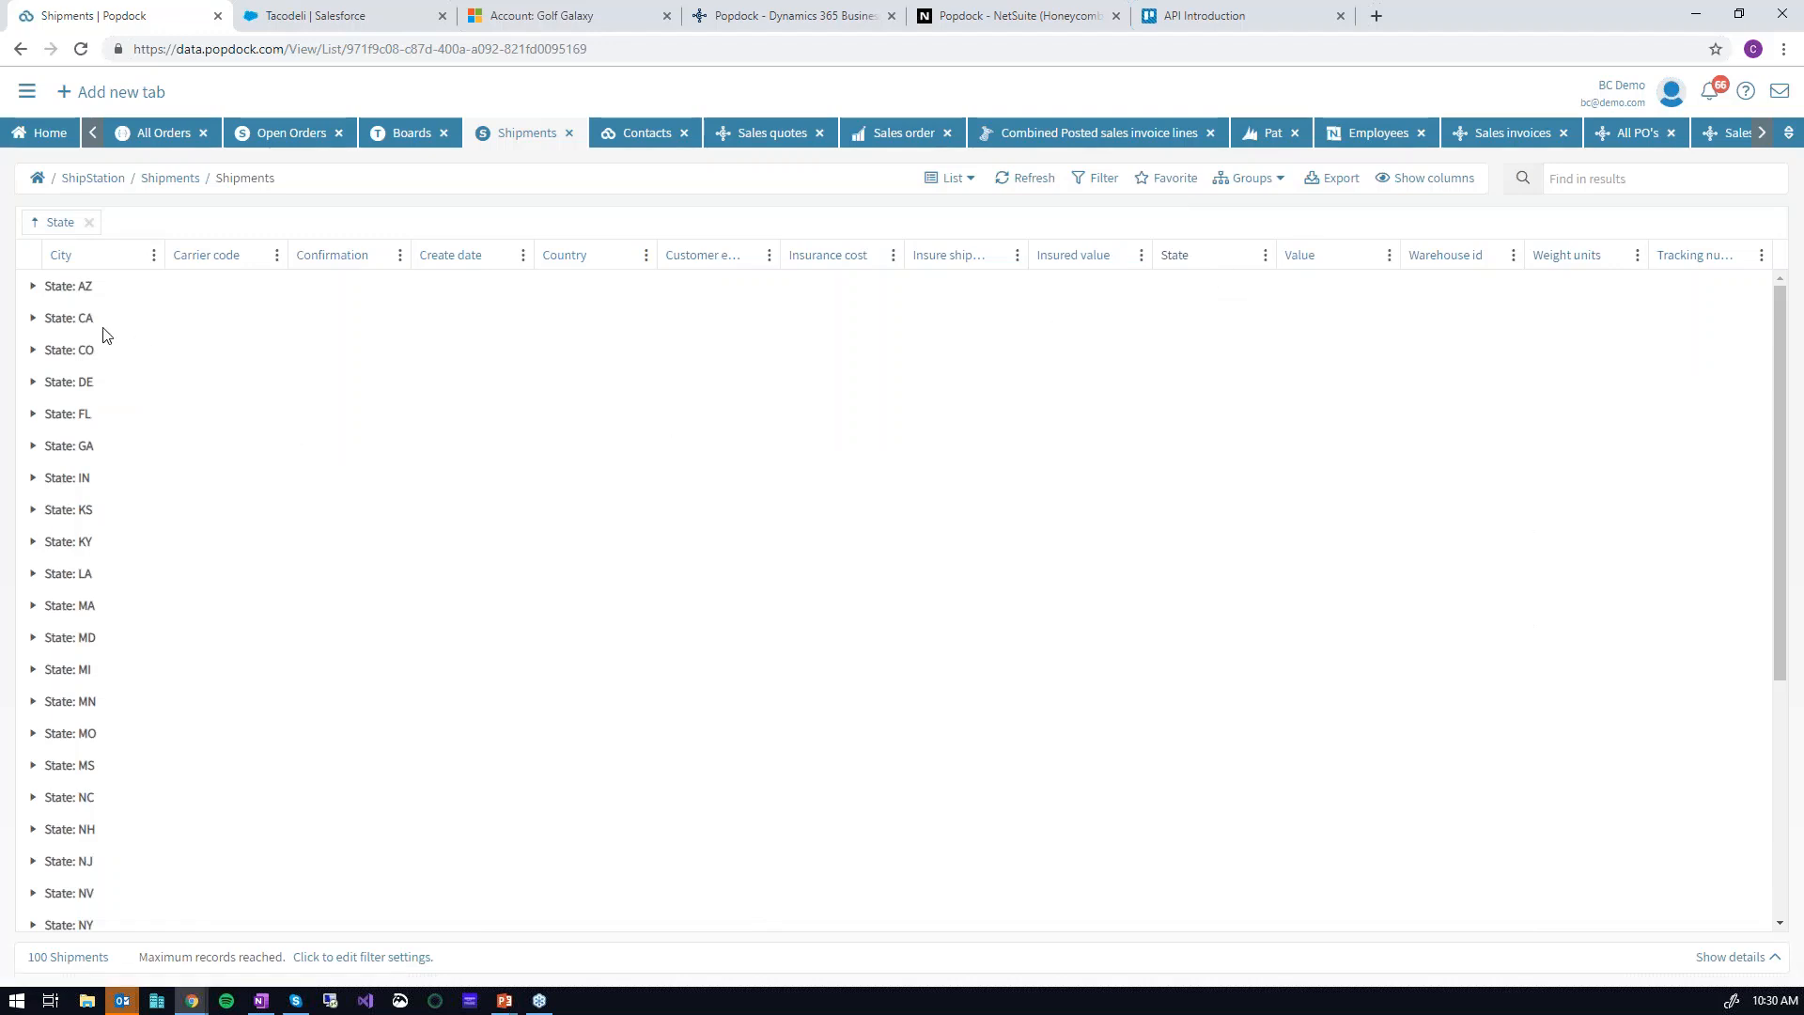
pyautogui.click(32, 289)
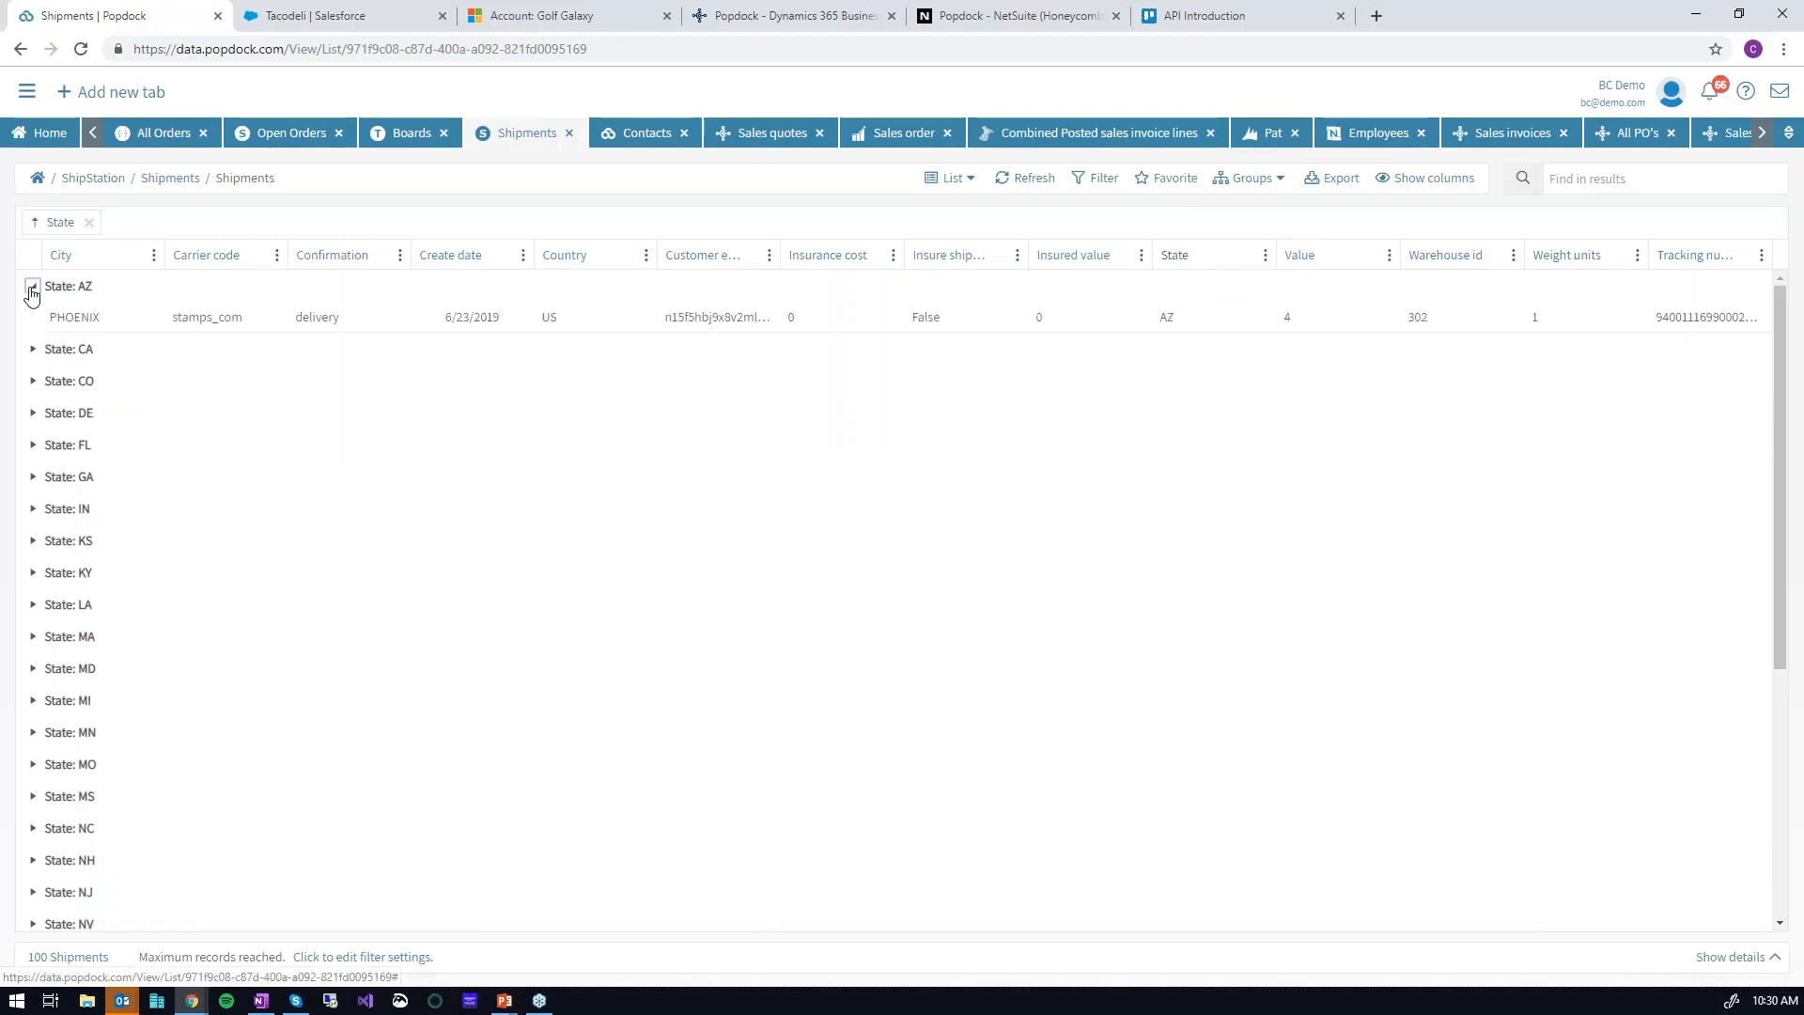
pyautogui.click(32, 288)
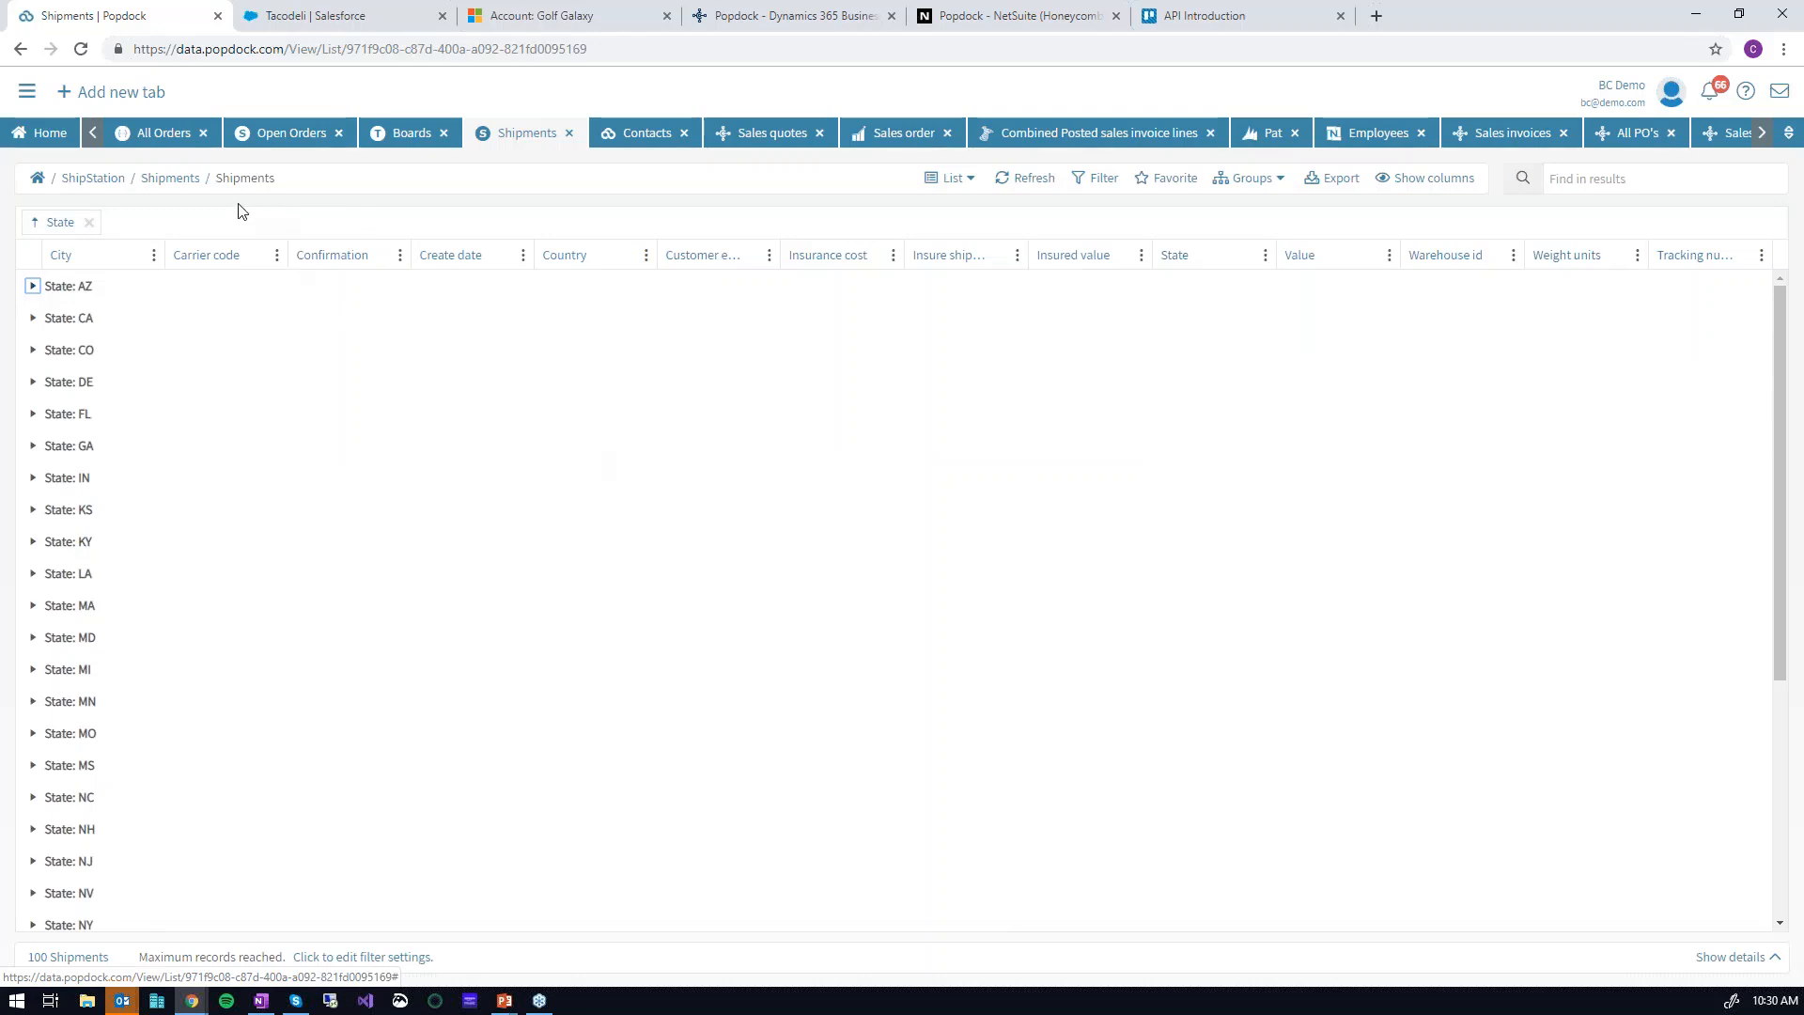
# - Show the list groups available under ShipStation, then view the Open Orders and All Orders lists
pyautogui.click(165, 187)
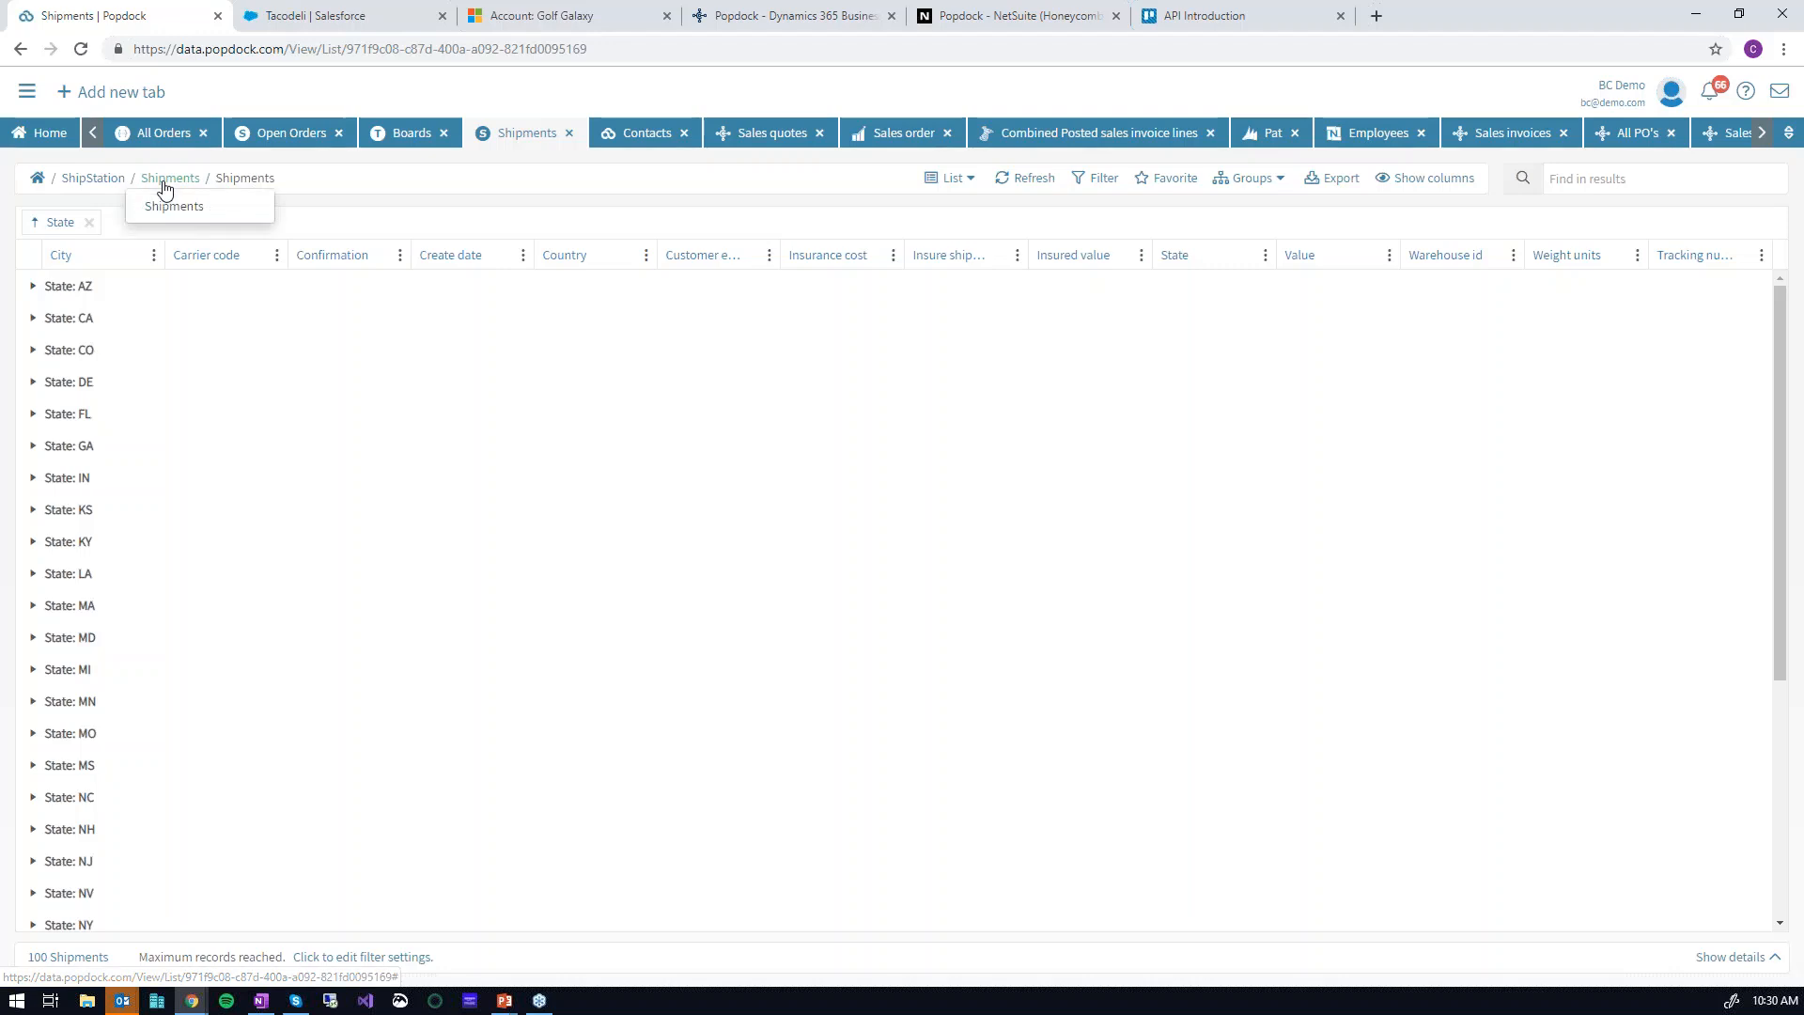
pyautogui.click(92, 188)
pyautogui.moveTo(99, 207)
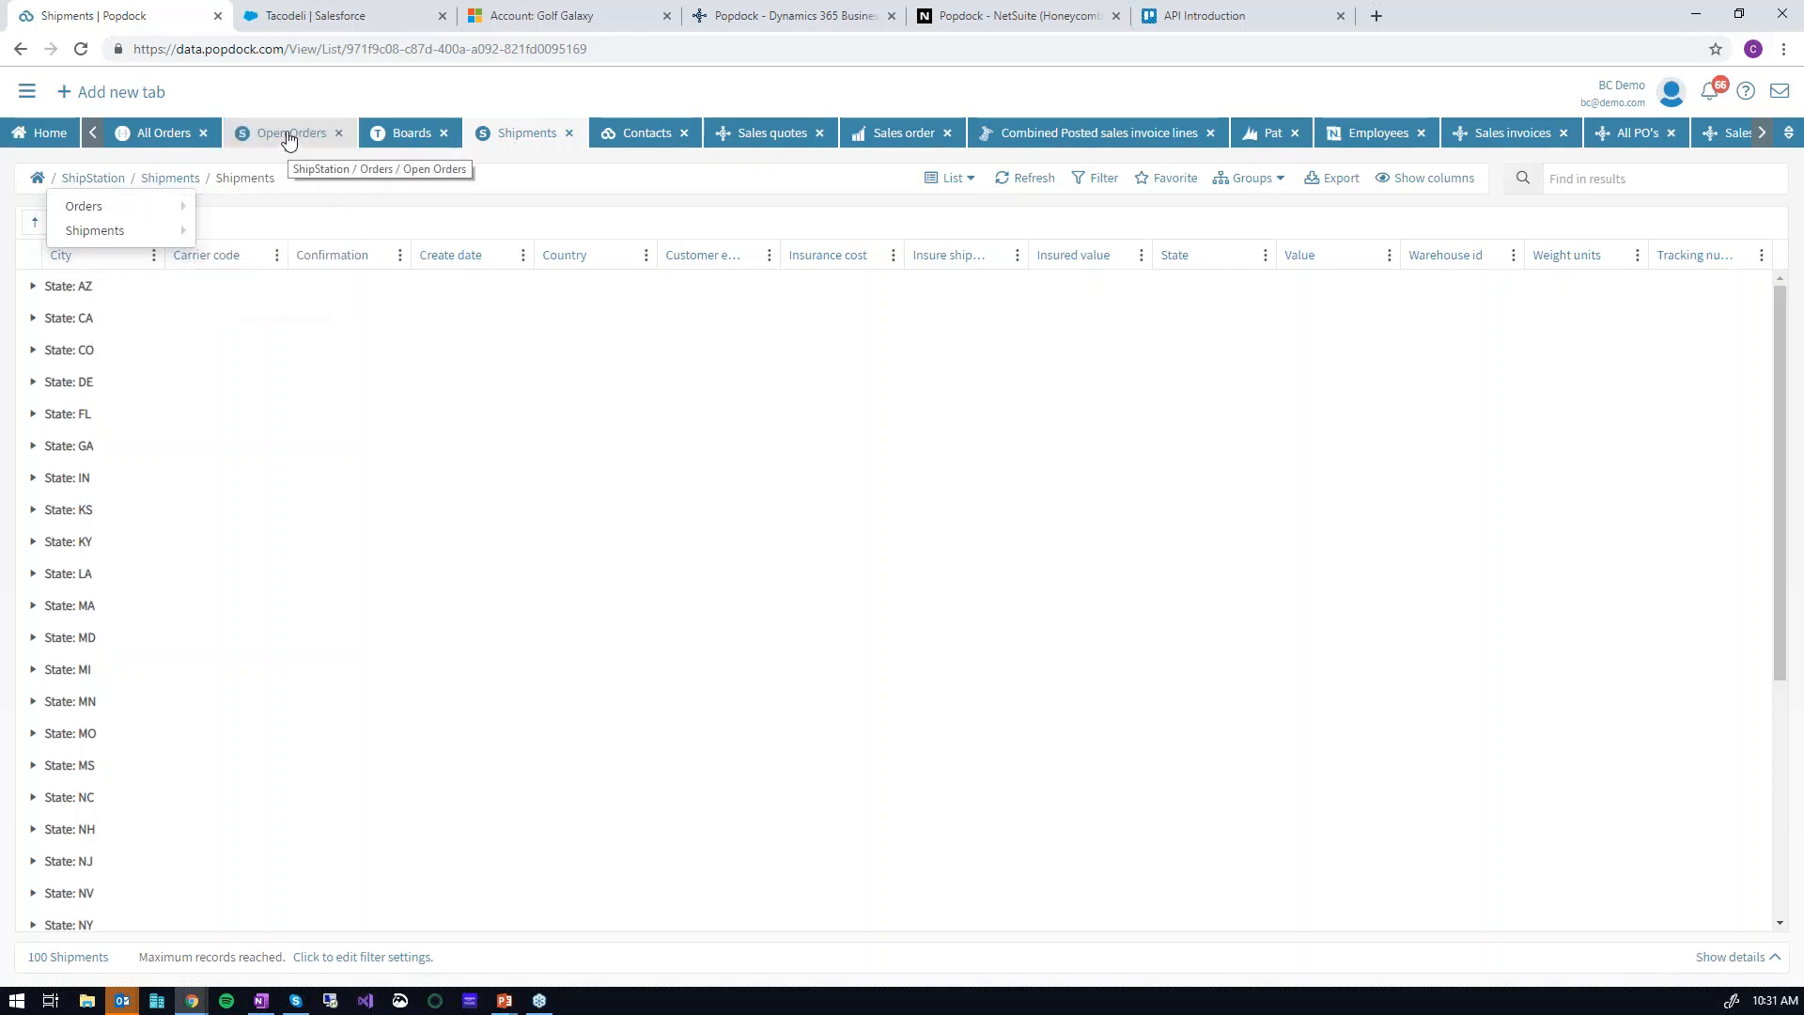
pyautogui.click(288, 135)
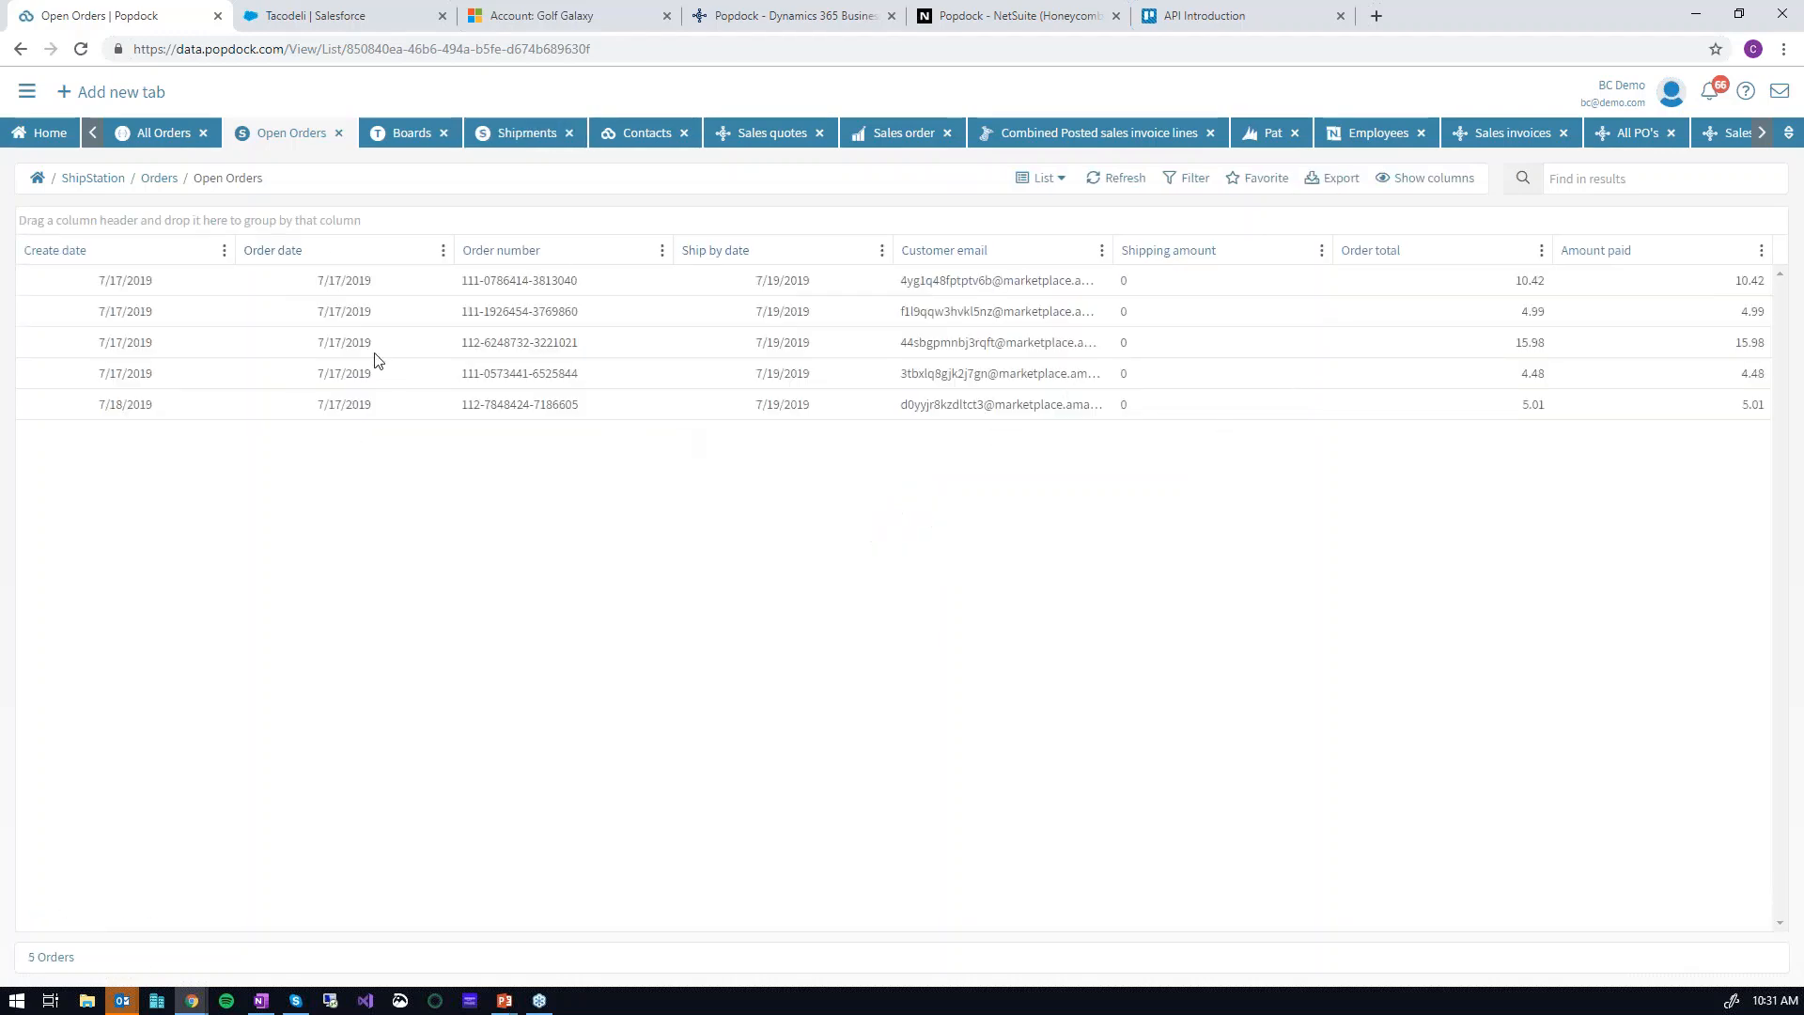
pyautogui.click(161, 137)
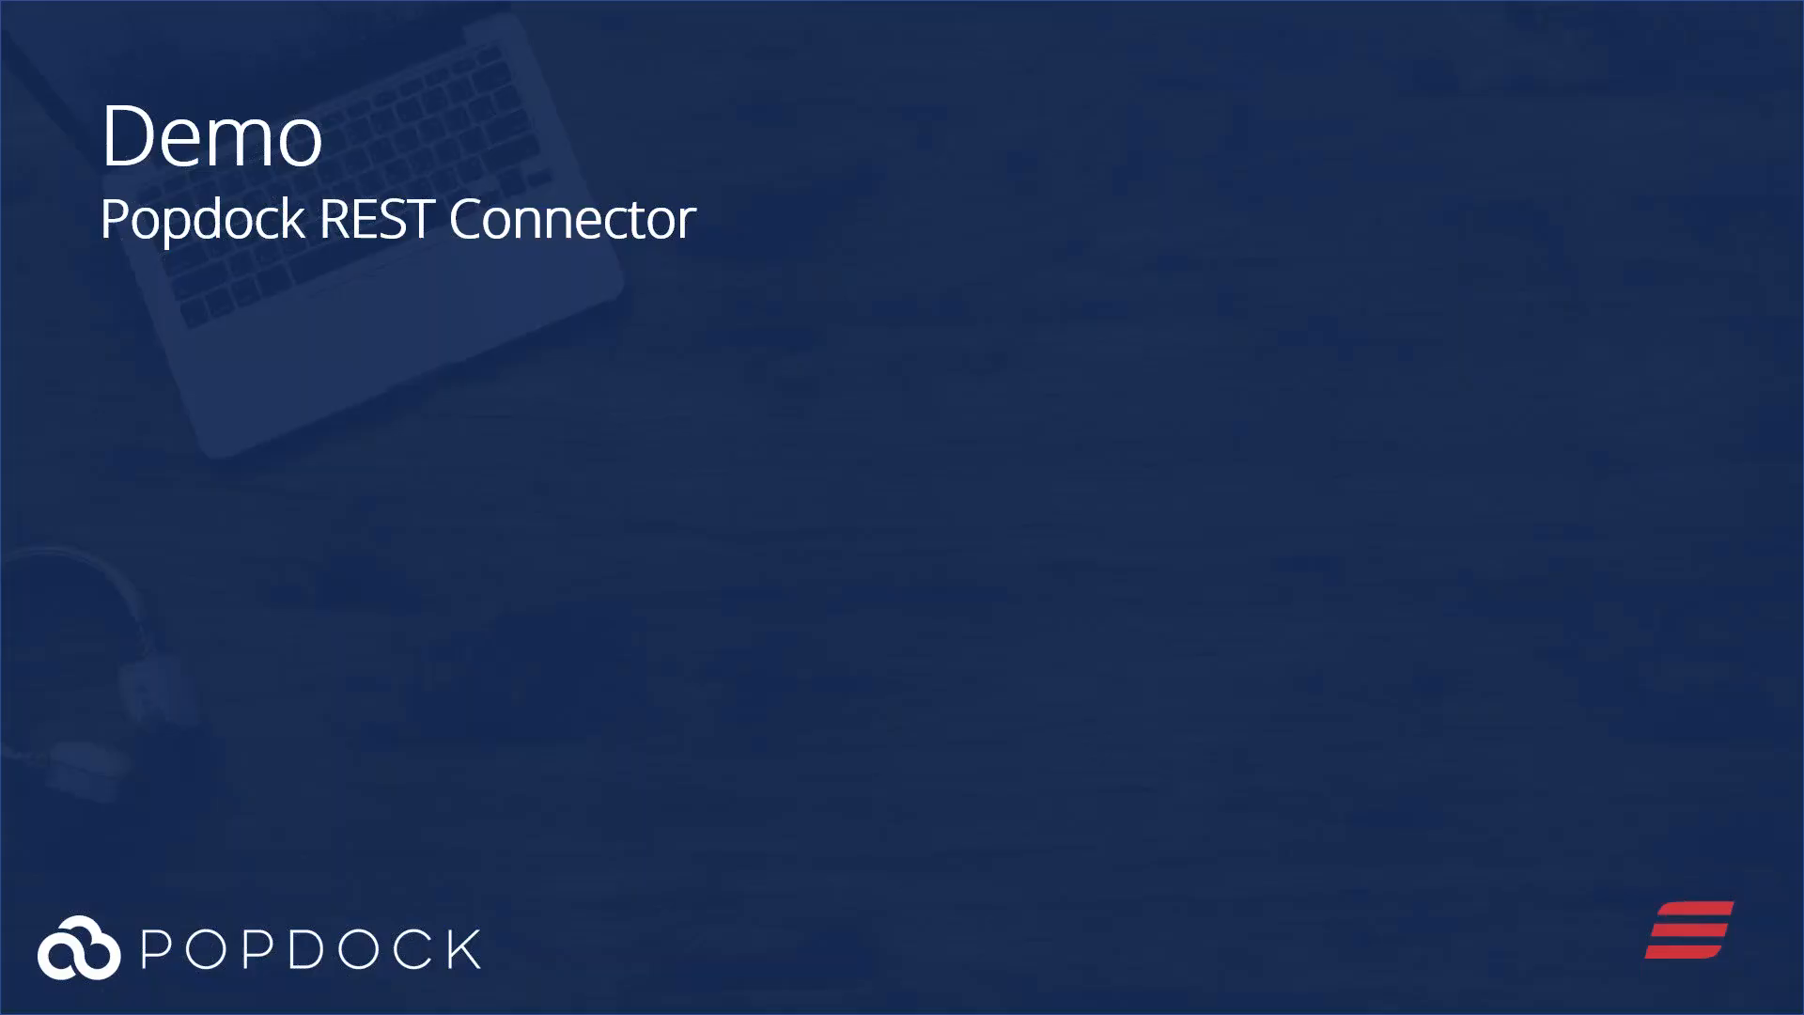
pyautogui.click(1214, 350)
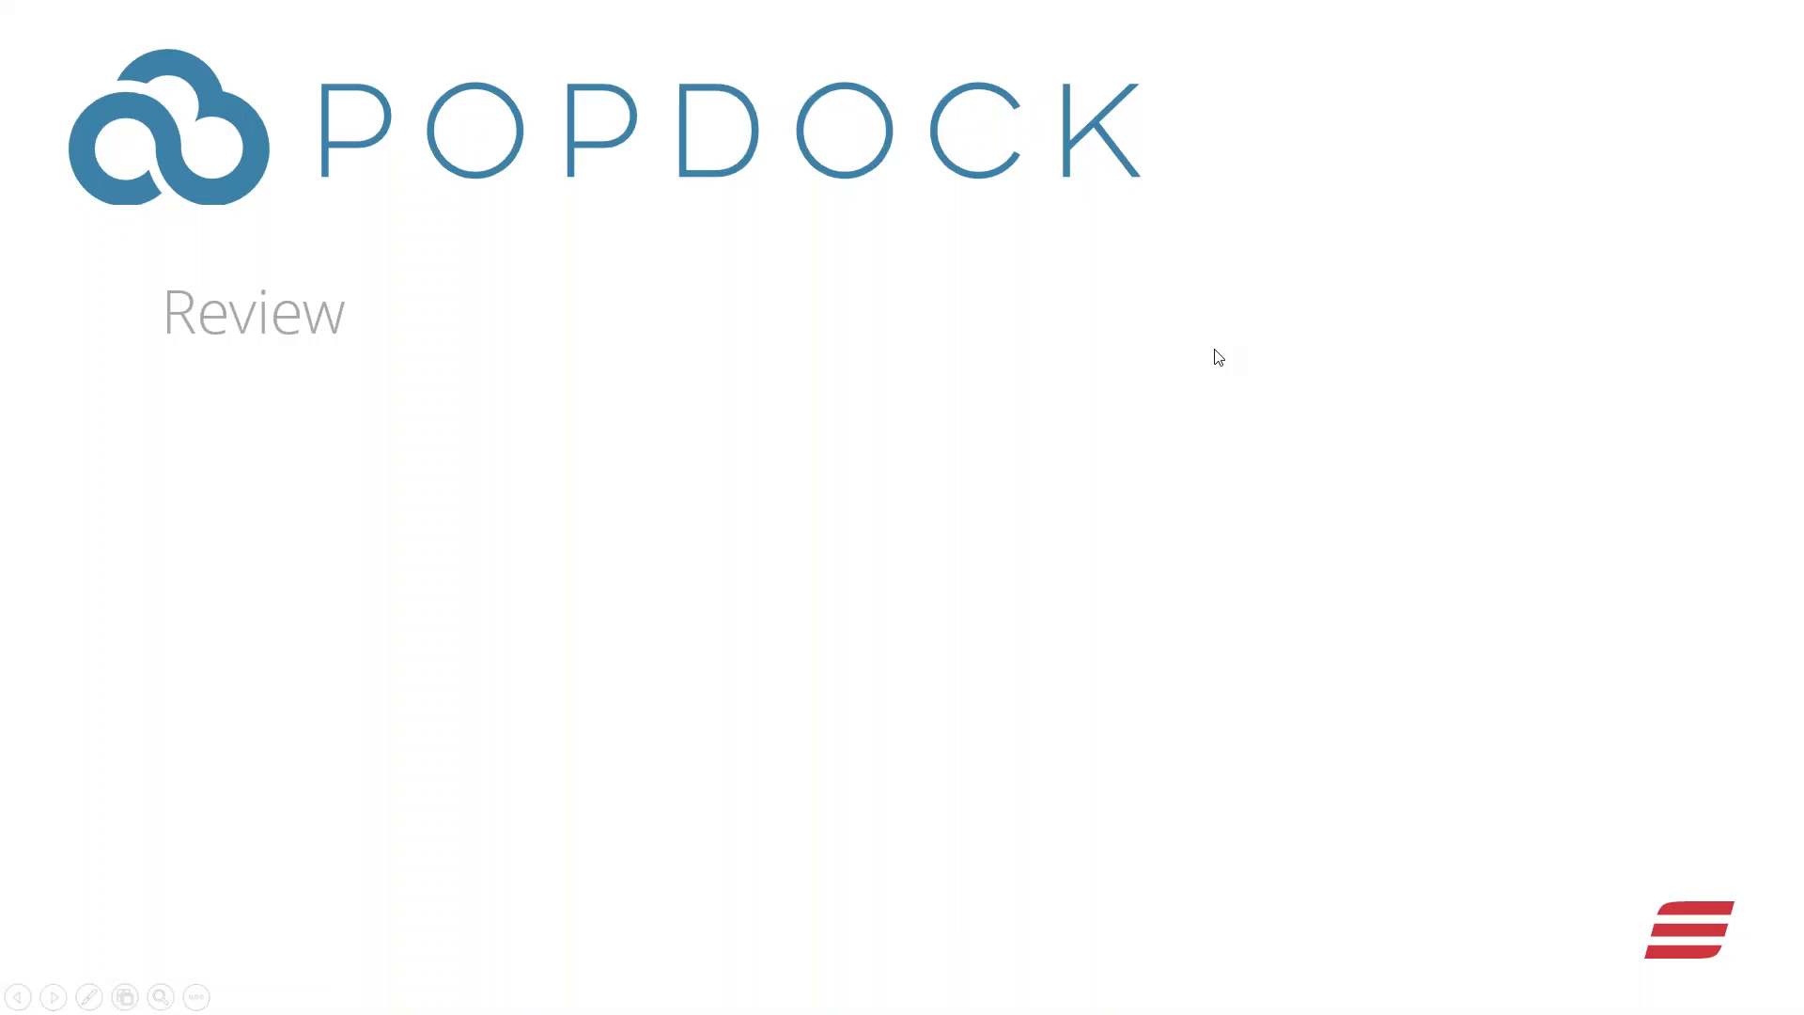
pyautogui.click(1332, 338)
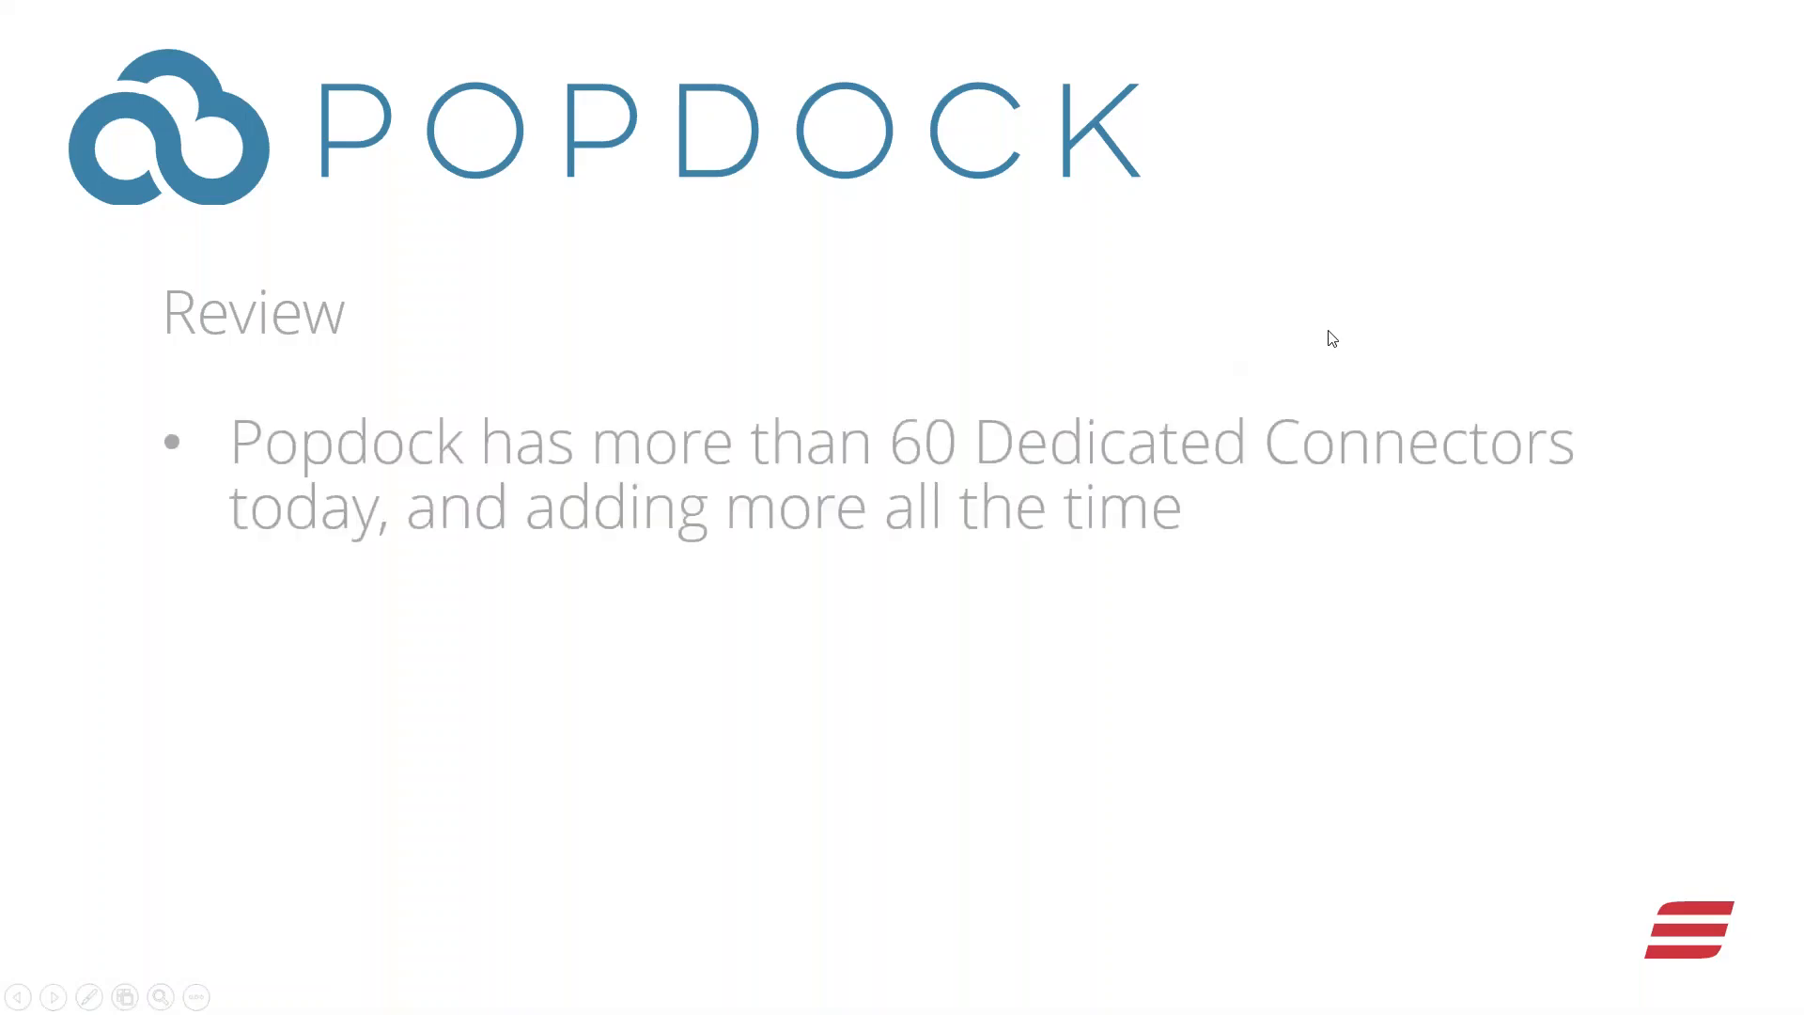